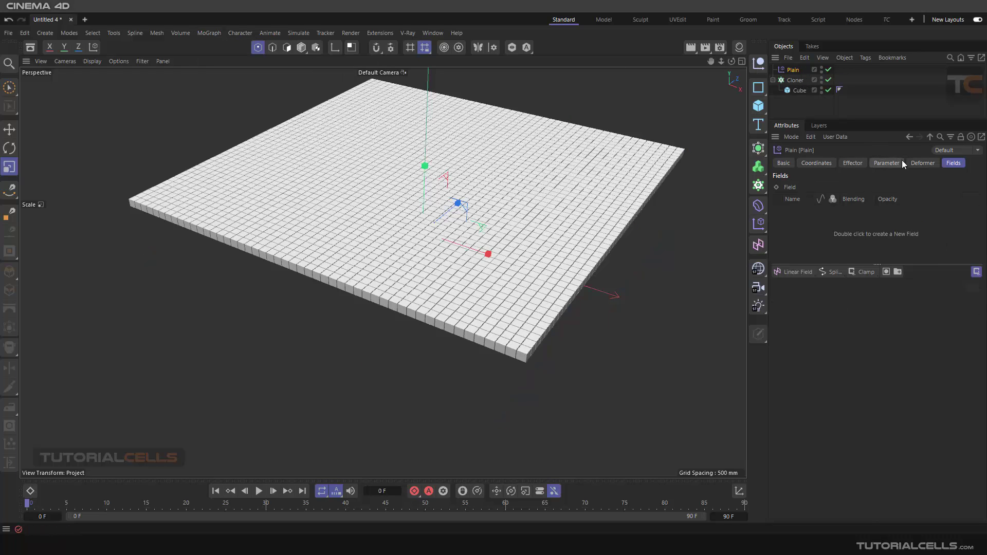
Add a Linear Field to the Plain effector and put a Clamp modifier layer above it
click(873, 273)
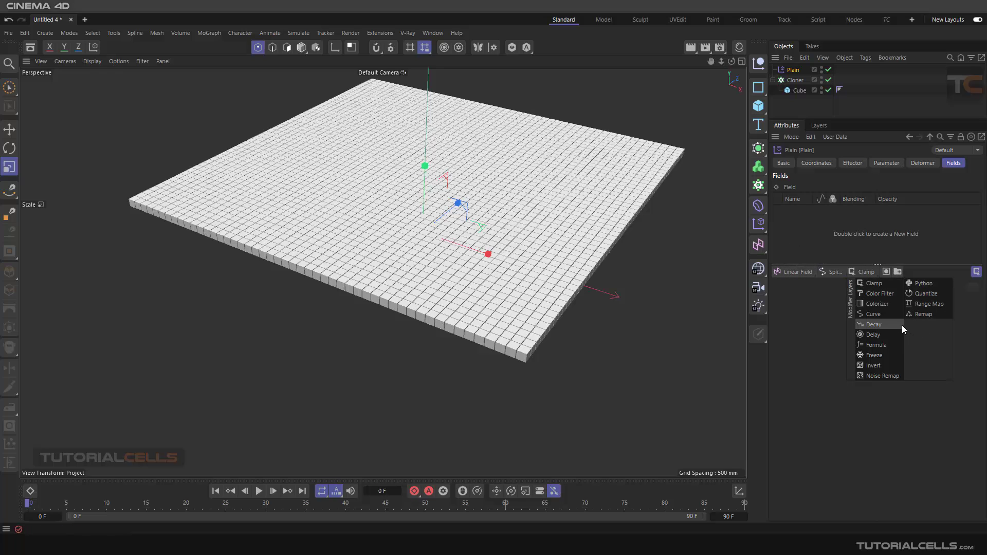
click(800, 273)
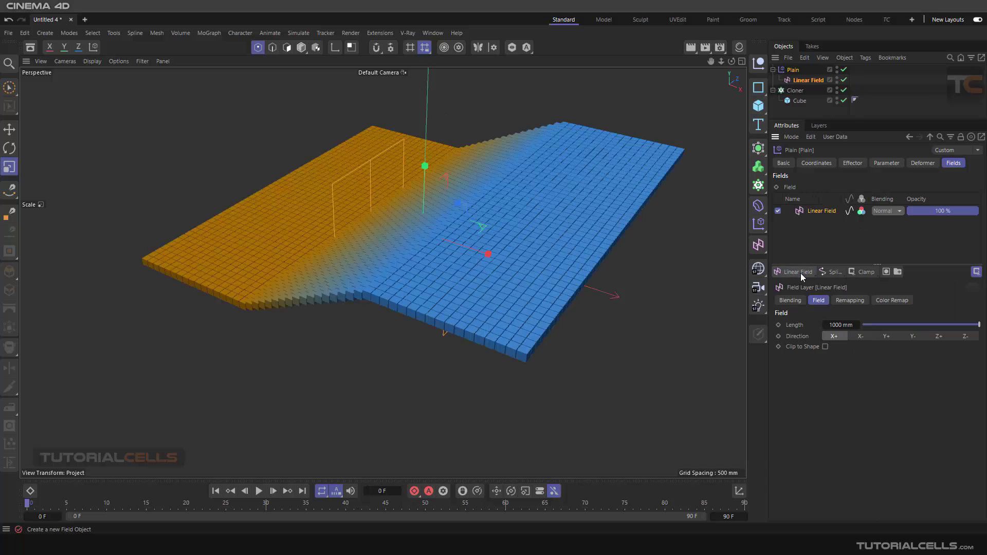
alt+drag(427, 264, 530, 226)
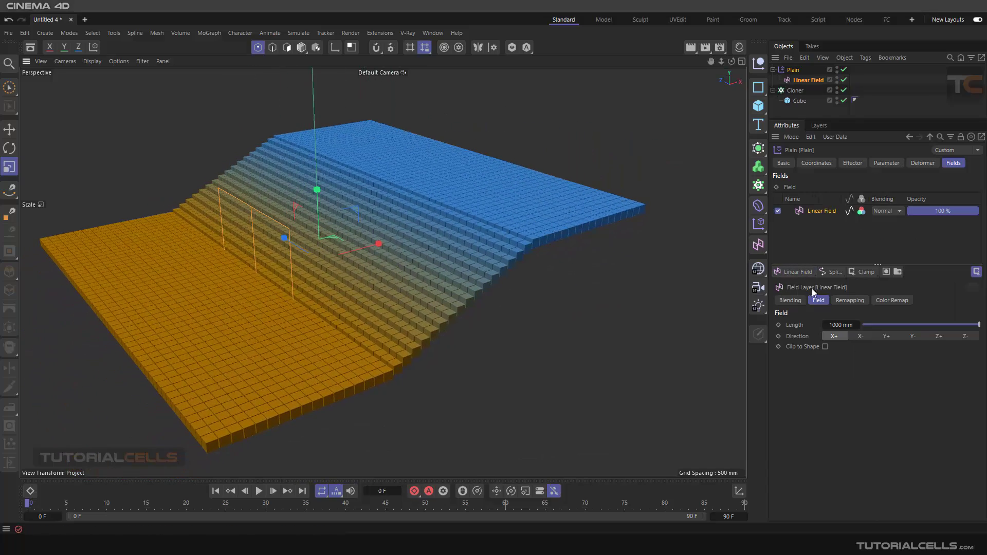
click(857, 271)
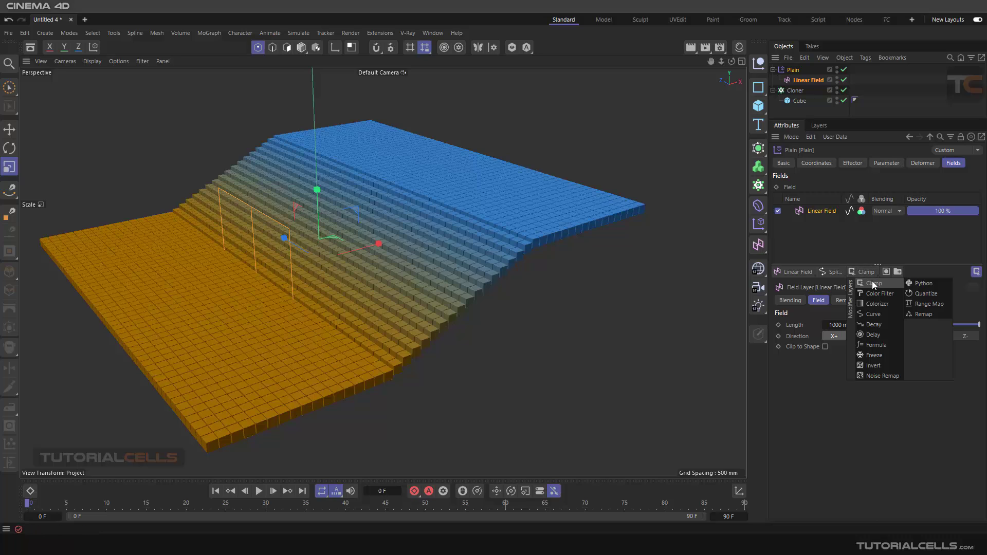
click(873, 283)
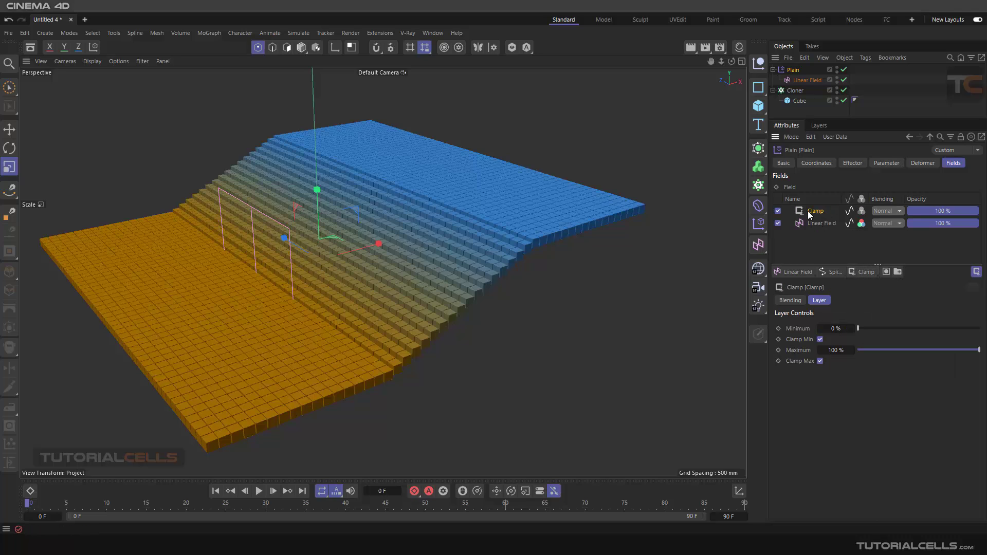
mouse_move(809, 215)
mouse_down()
mouse_move(818, 235)
mouse_move(813, 210)
mouse_up()
Review the Linear Field's Remapping settings, and try different Minimum and Maximum values on the Clamp layer
click(821, 224)
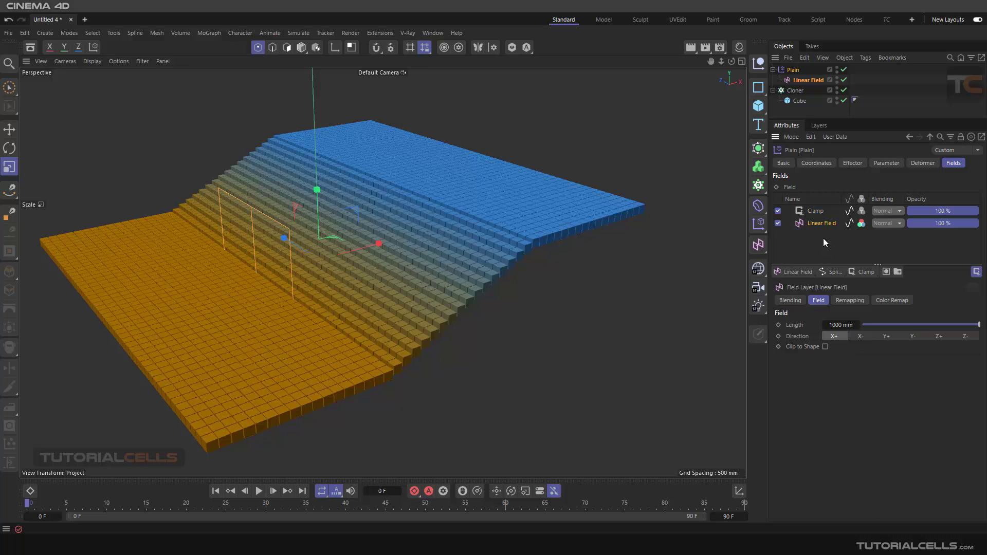
click(856, 301)
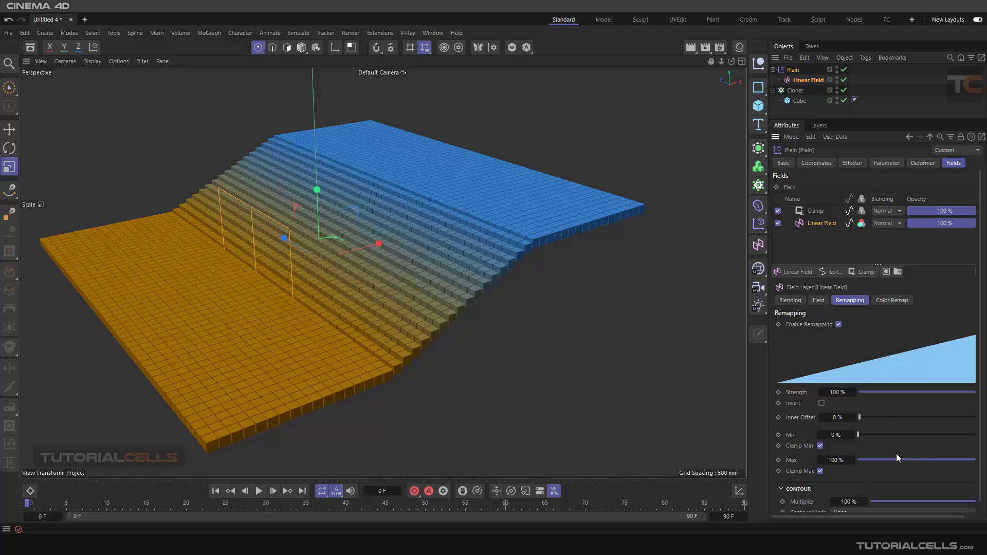
click(816, 247)
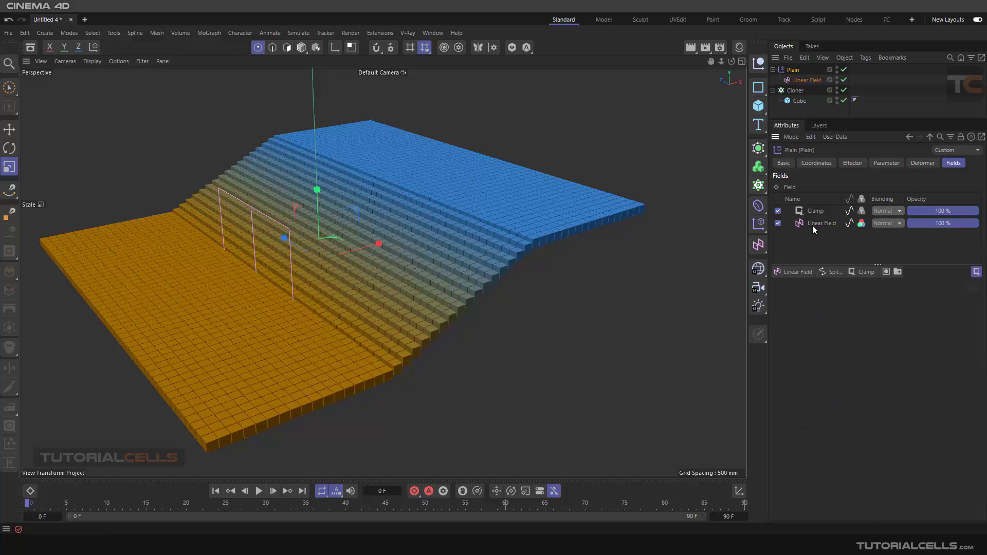
click(812, 229)
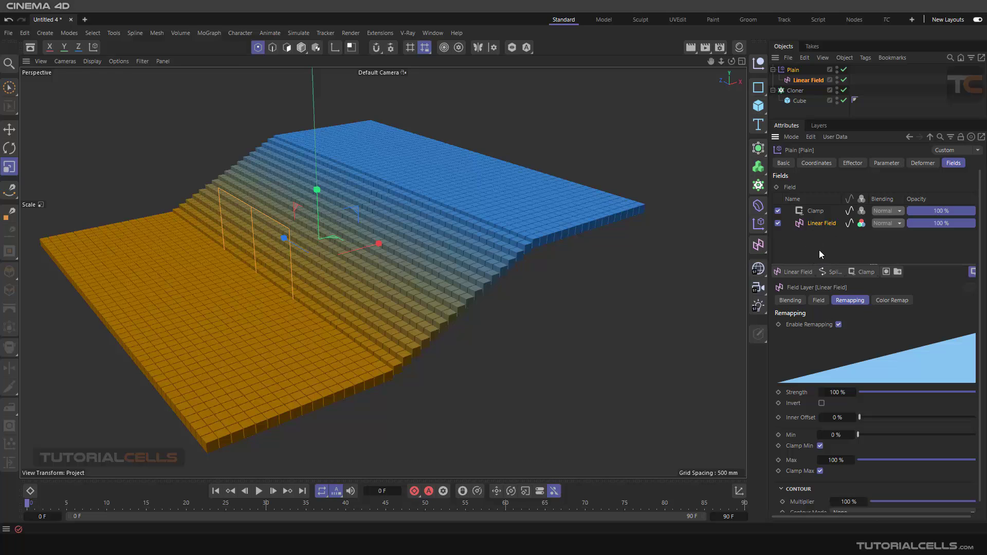
click(813, 212)
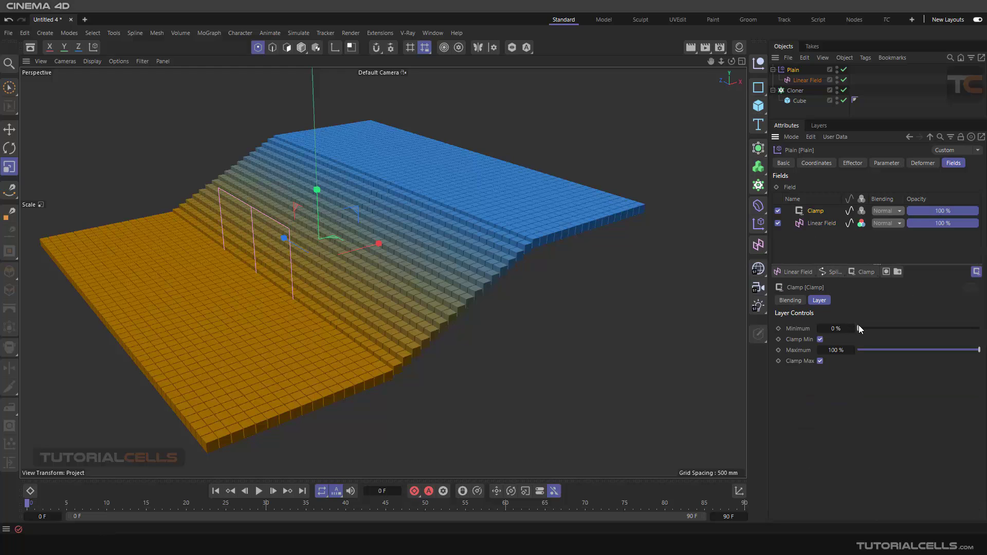
drag(859, 326, 840, 316)
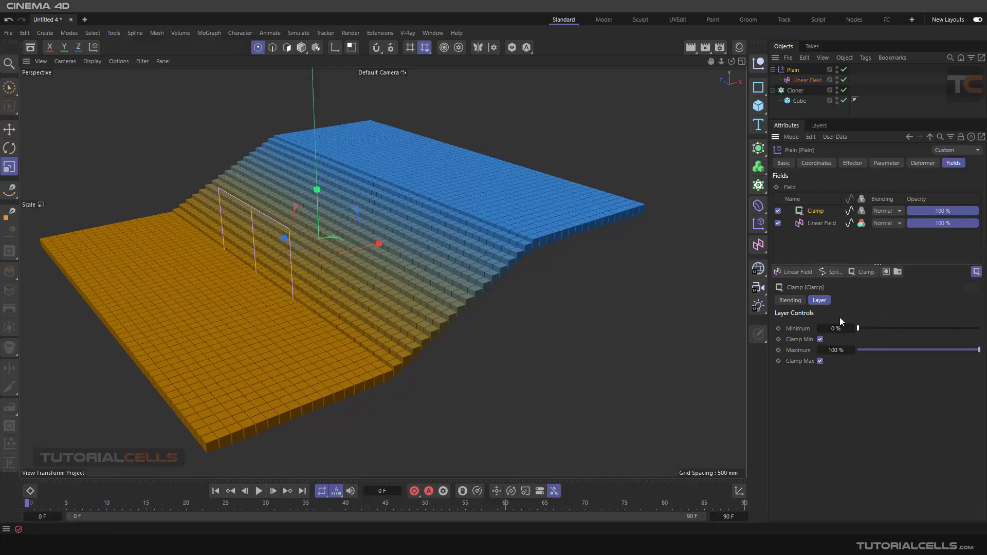
mouse_move(978, 350)
mouse_down()
mouse_move(858, 349)
mouse_move(979, 350)
mouse_up()
Add a Random Field above the Clamp layer and test the Clamp's Minimum and Maximum values with it
click(800, 270)
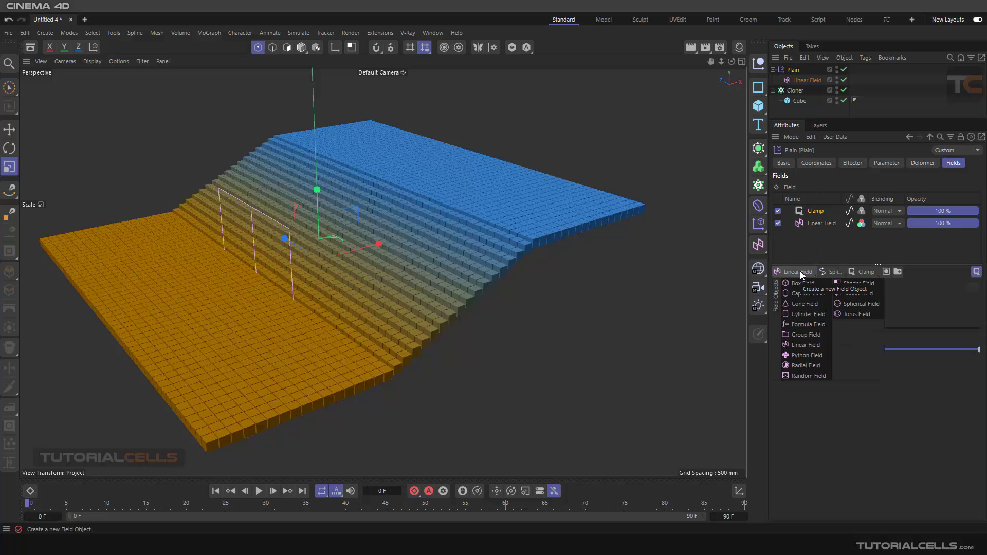
click(808, 376)
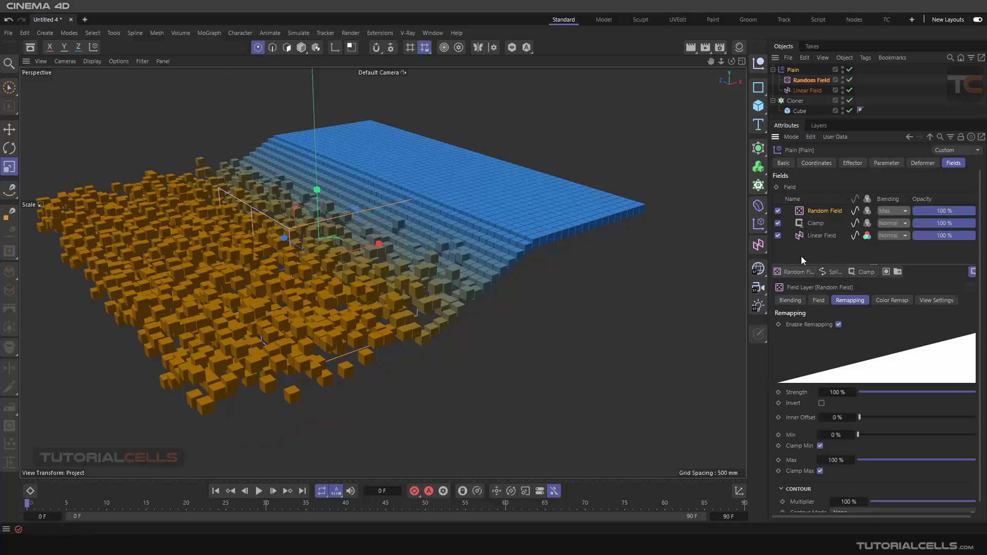
click(810, 224)
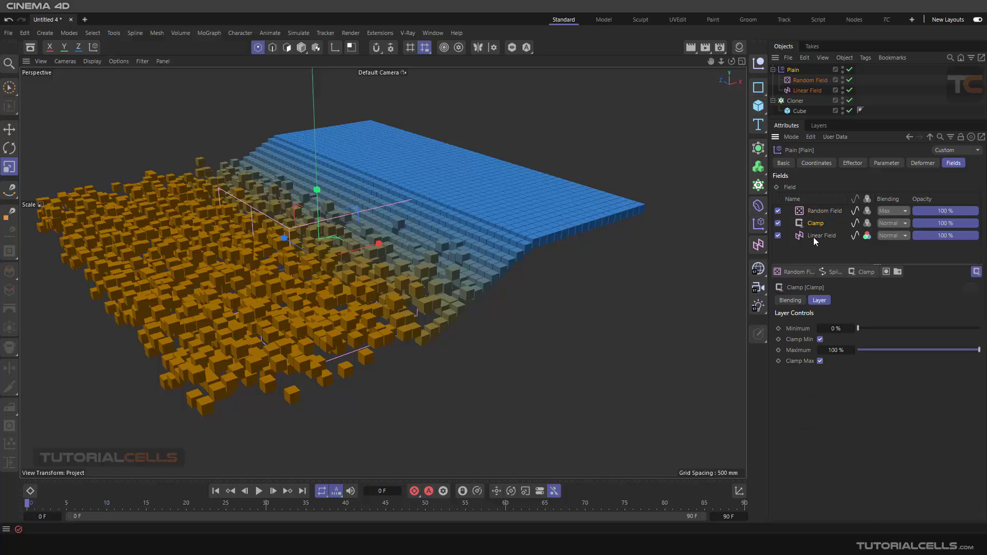
click(814, 237)
click(814, 224)
mouse_move(858, 328)
mouse_down()
mouse_move(924, 322)
mouse_move(850, 322)
mouse_up()
mouse_move(967, 349)
mouse_down()
mouse_move(869, 350)
mouse_move(980, 350)
mouse_up()
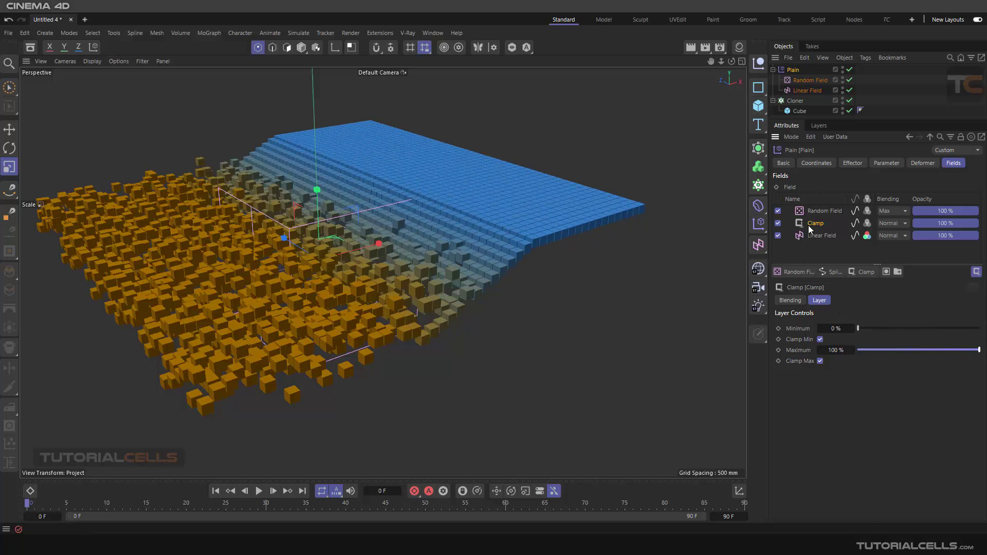
Move the Clamp layer above the Random Field and try varying its Minimum and Maximum
drag(816, 223, 820, 208)
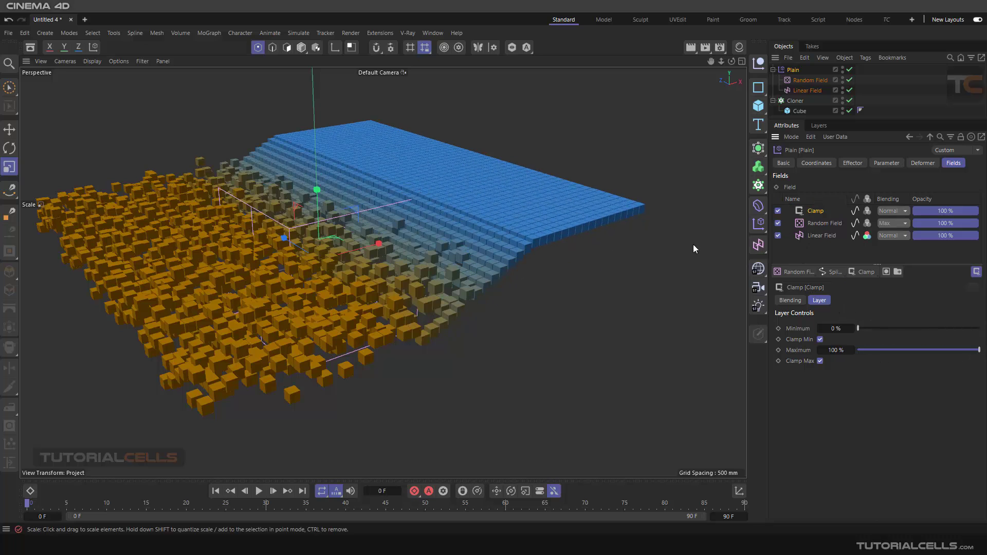
mouse_move(858, 328)
mouse_down()
mouse_move(953, 329)
mouse_move(844, 328)
mouse_up()
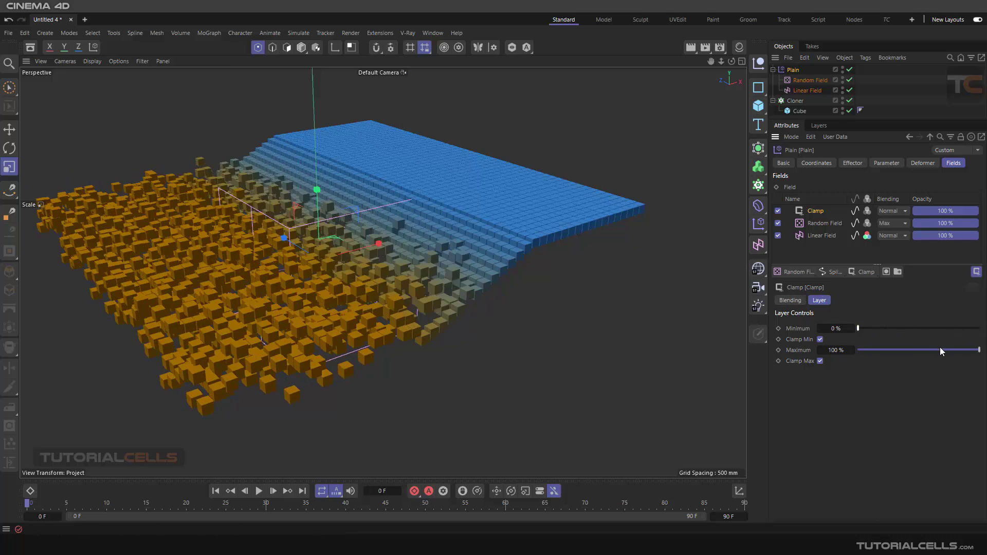
drag(940, 349, 979, 352)
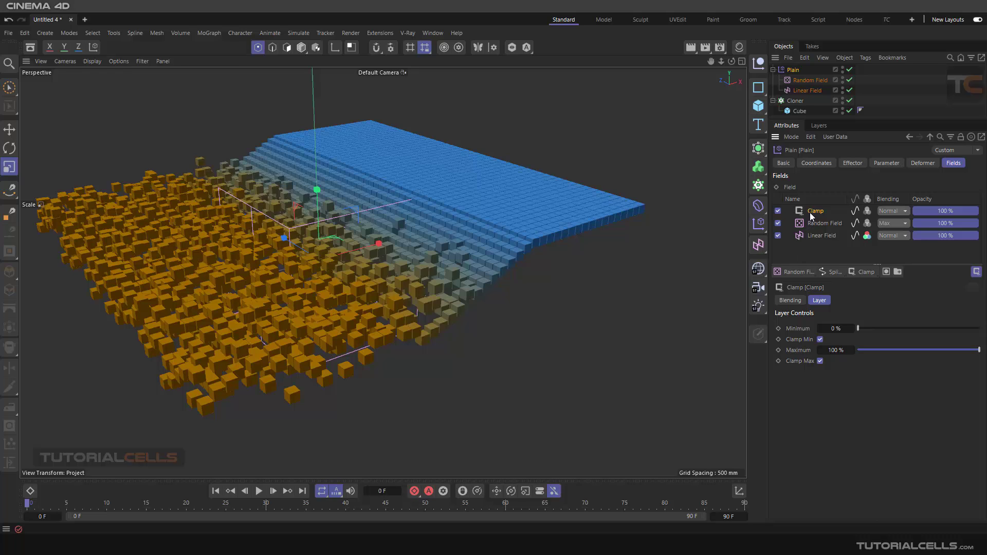
Delete the Clamp, Random Field and Linear Field layers from the Plain effector's field list
key(Delete)
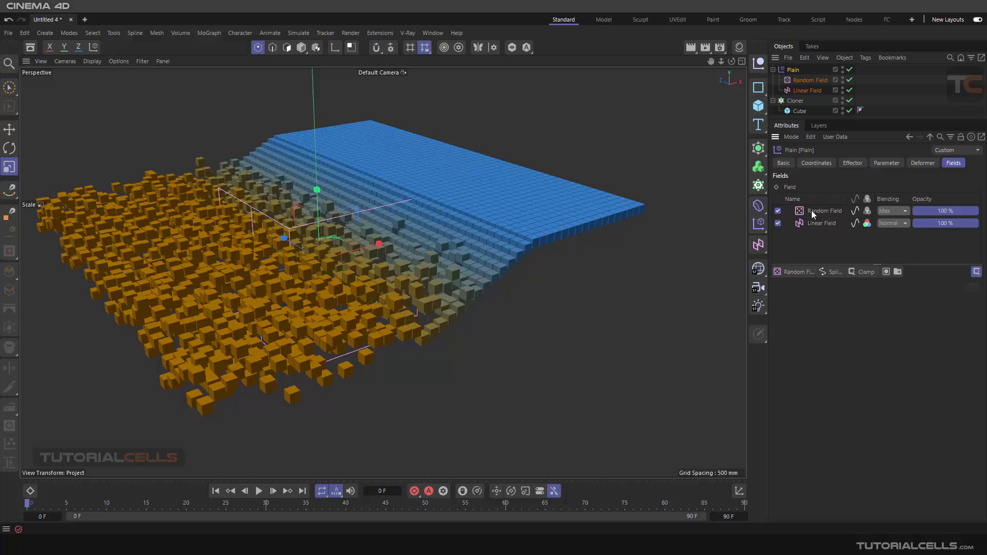
click(811, 211)
key(Delete)
click(811, 211)
key(Delete)
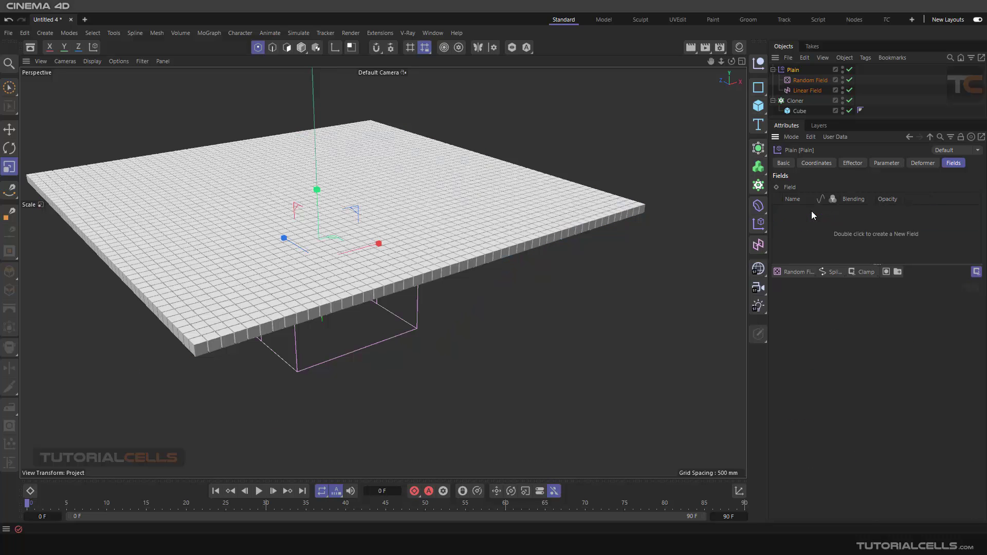
Delete the leftover Linear Field and Random Field objects beneath the Plain effector in the object hierarchy
click(856, 273)
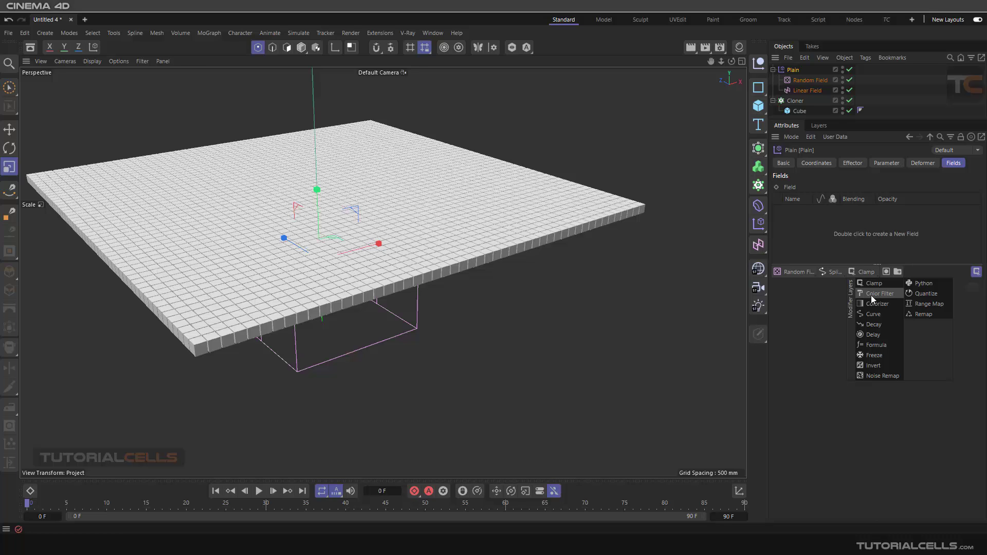
click(816, 233)
click(801, 91)
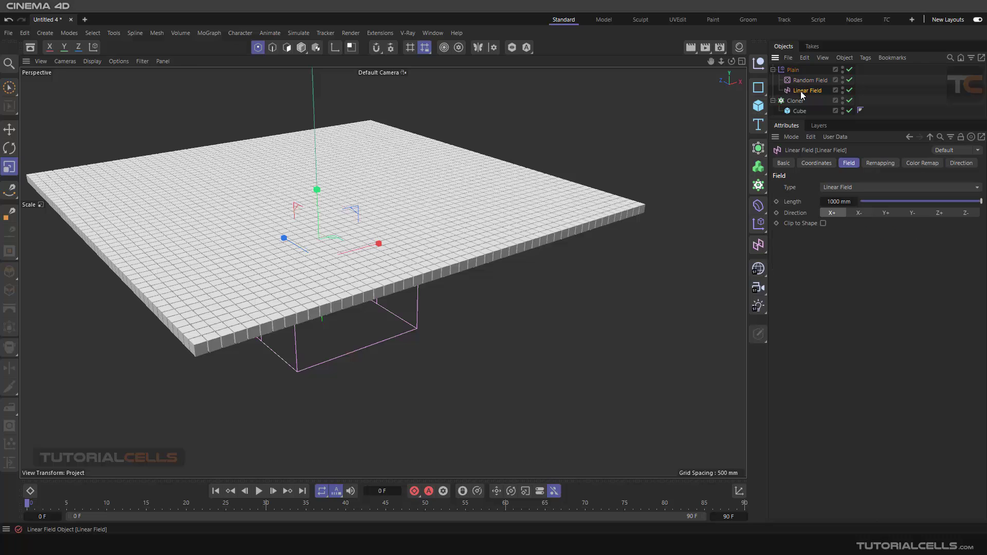
key(Delete)
click(798, 82)
key(Delete)
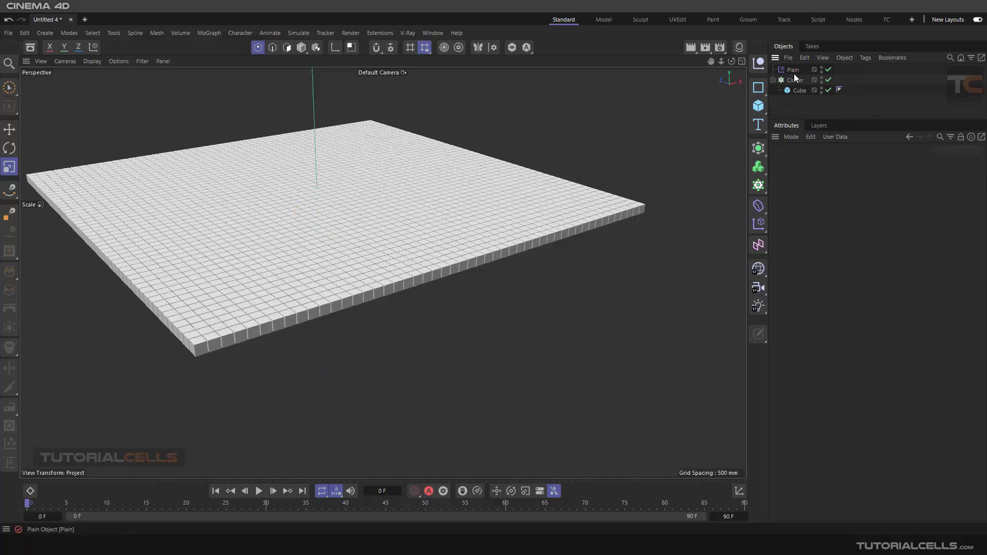
Add a Shader Field to the Plain effector and open the shader choices for its Custom Shader channel
click(794, 72)
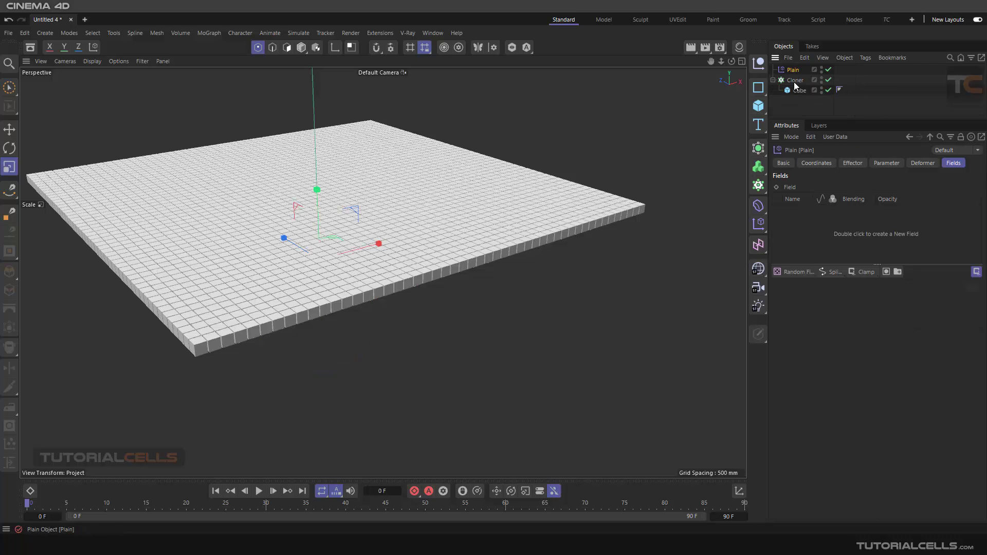
click(795, 273)
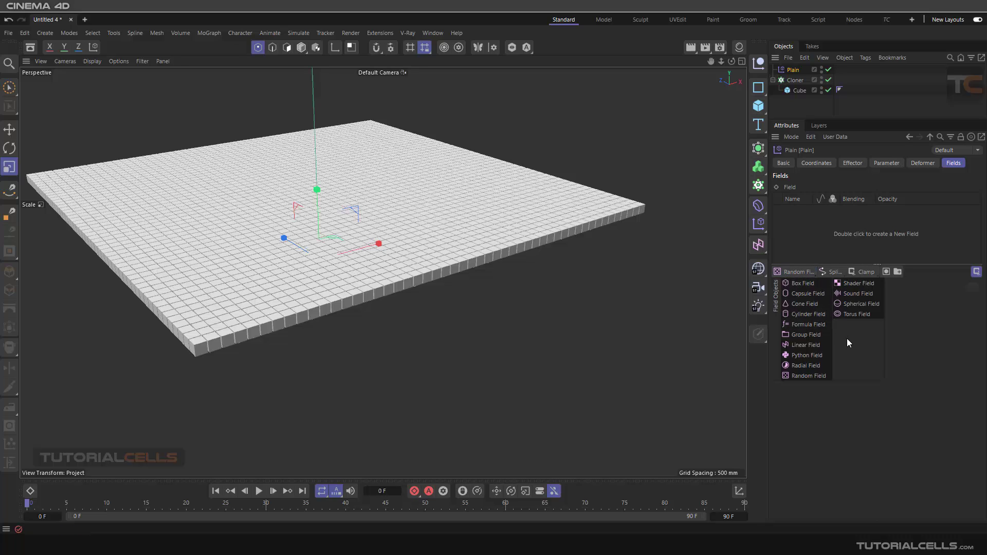
click(830, 273)
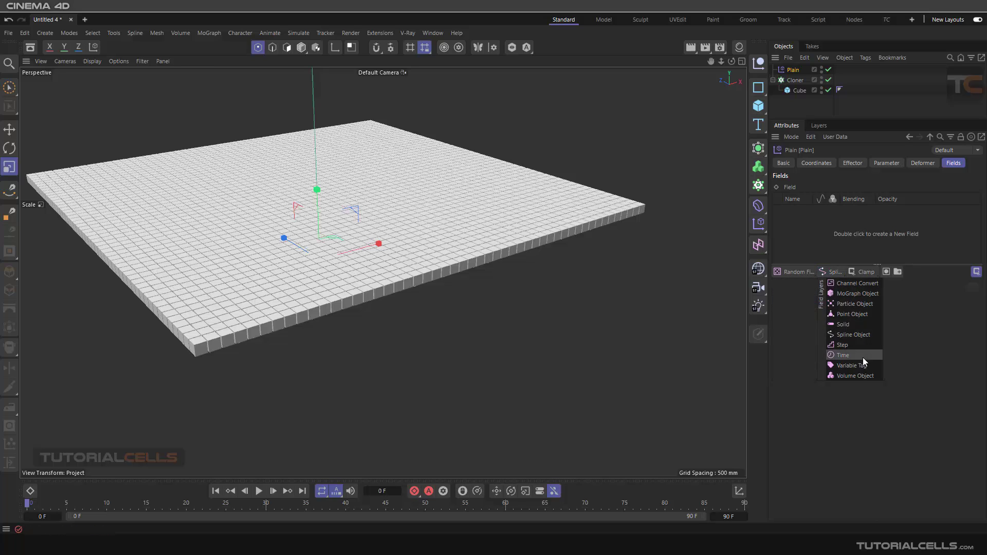
click(791, 342)
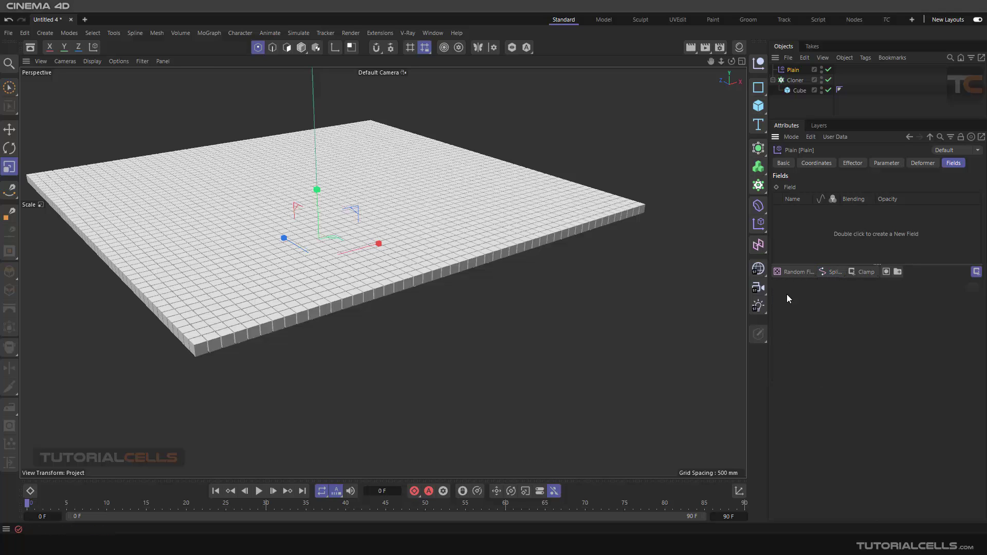
click(793, 273)
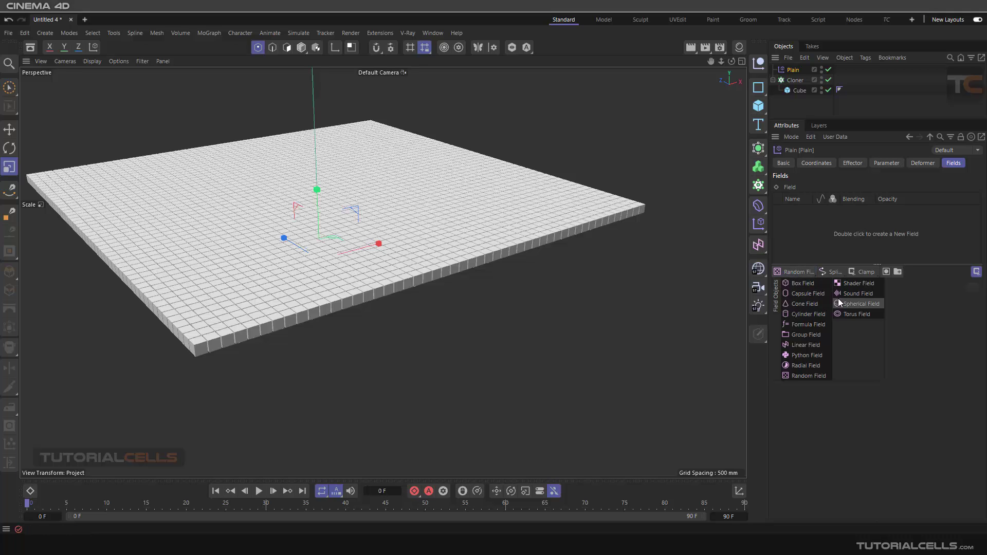
click(852, 283)
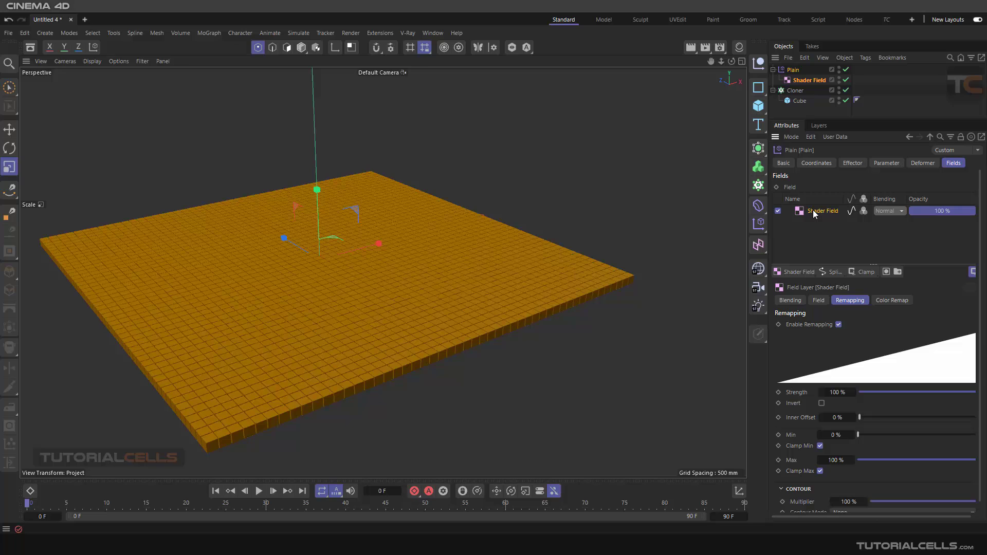
click(818, 300)
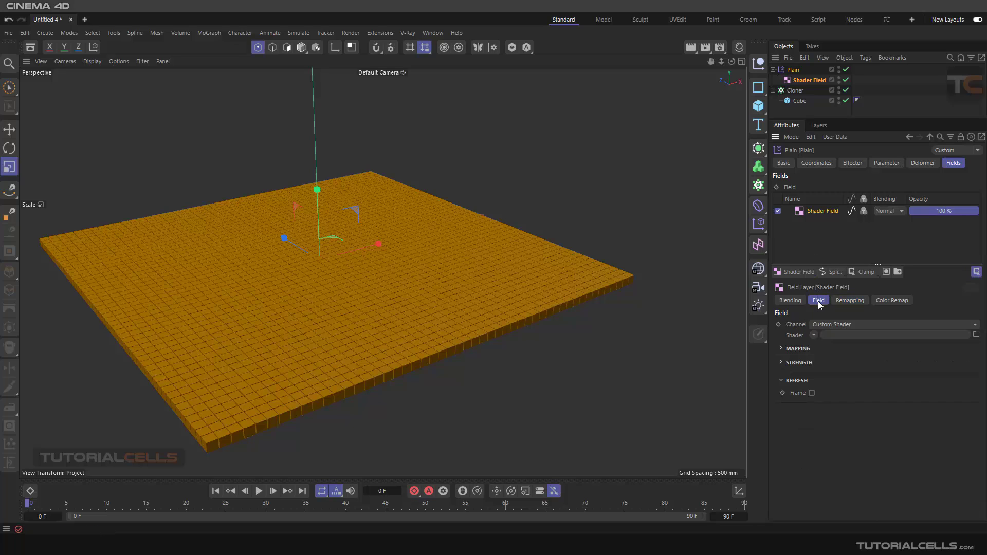
click(813, 336)
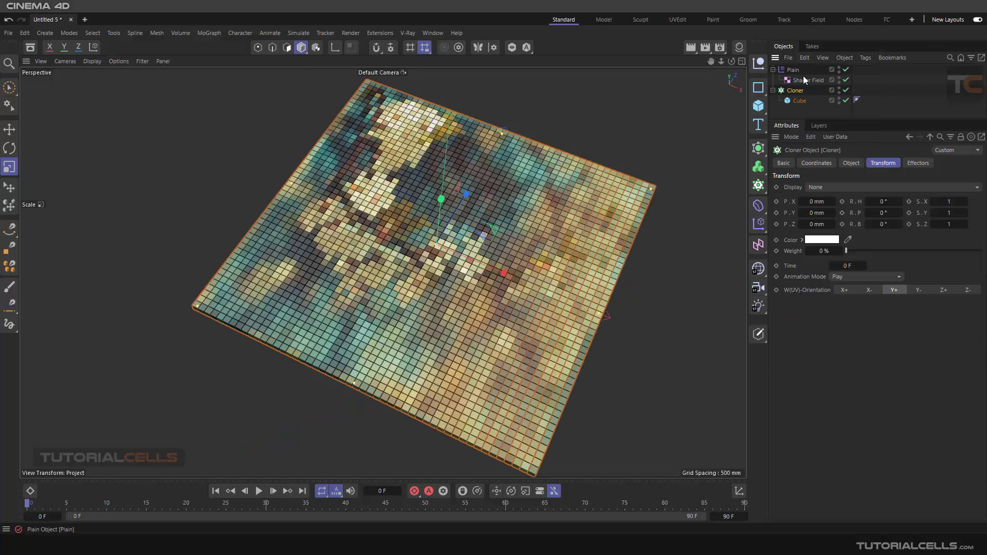
Review the Shader Field in the Plain effector's field list and the mode choices in its Color Remap settings
click(792, 70)
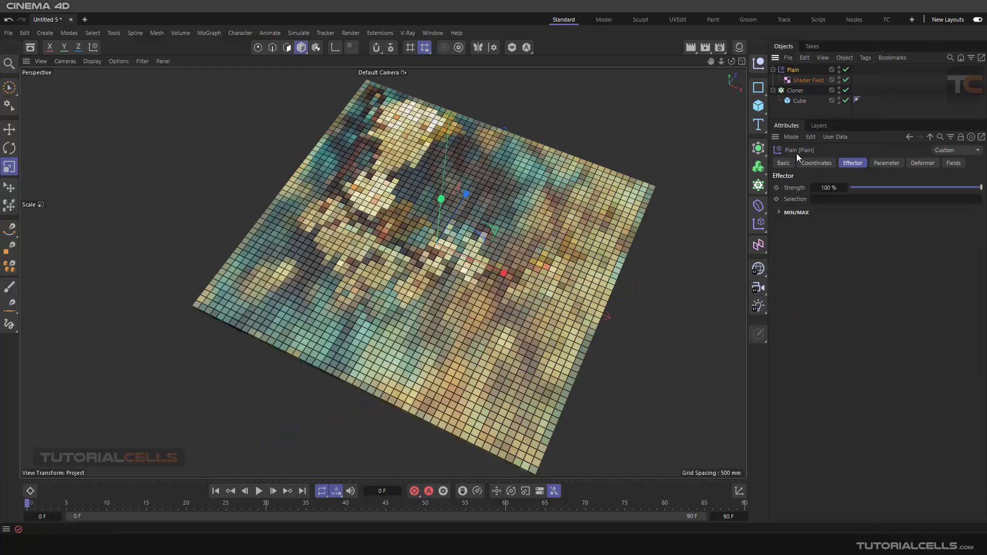
click(952, 163)
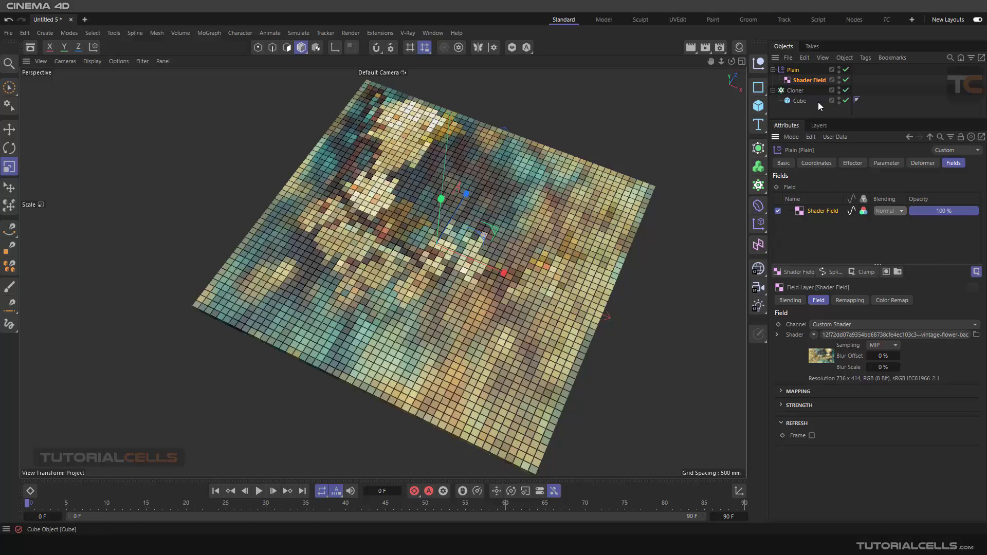
click(797, 80)
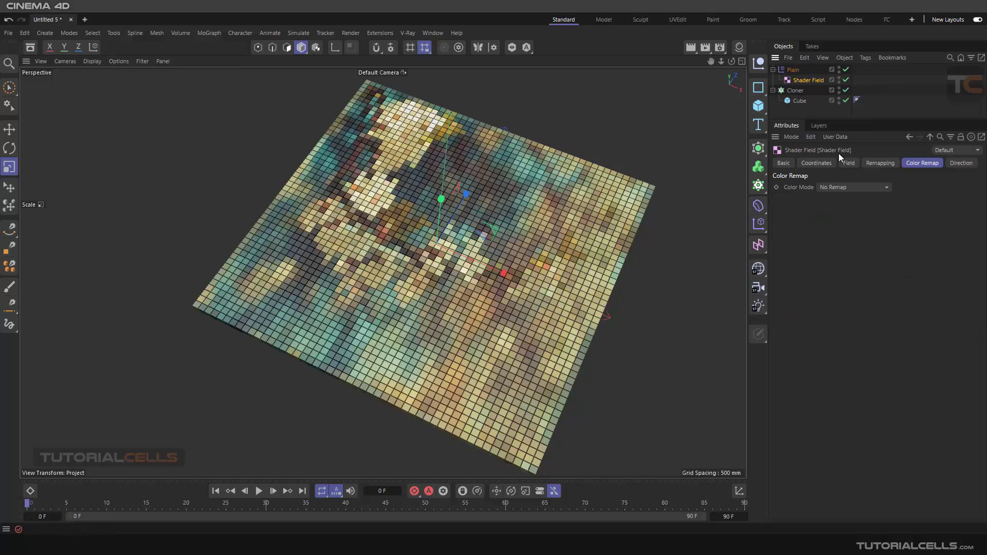
click(833, 188)
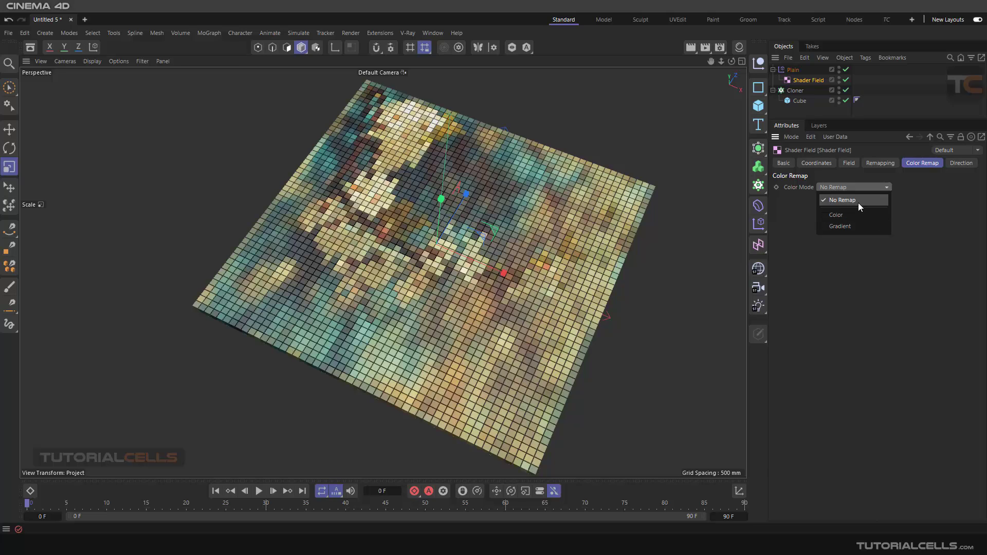
click(824, 254)
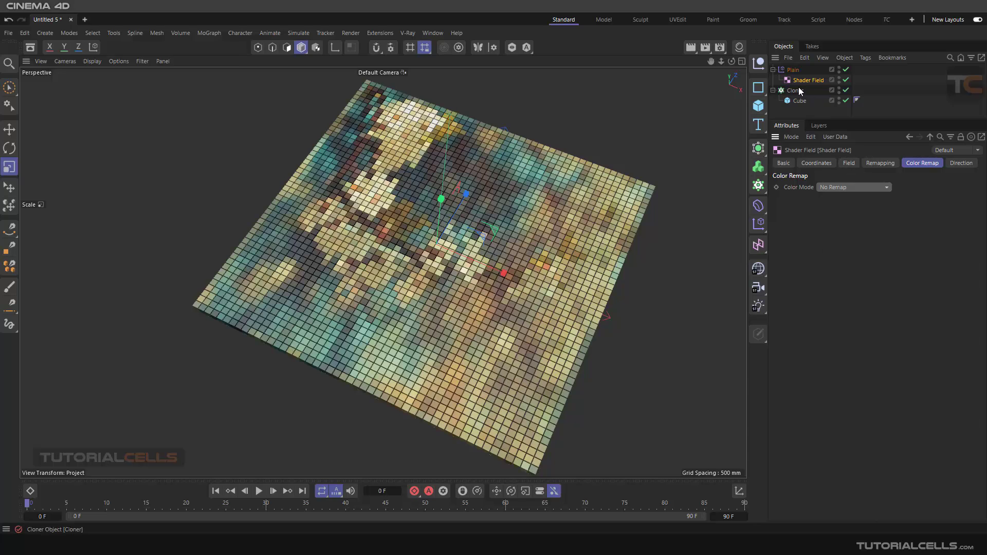
Add a Color Filter modifier layer above the Plain effector's Shader Field and set its Source to Color
click(793, 73)
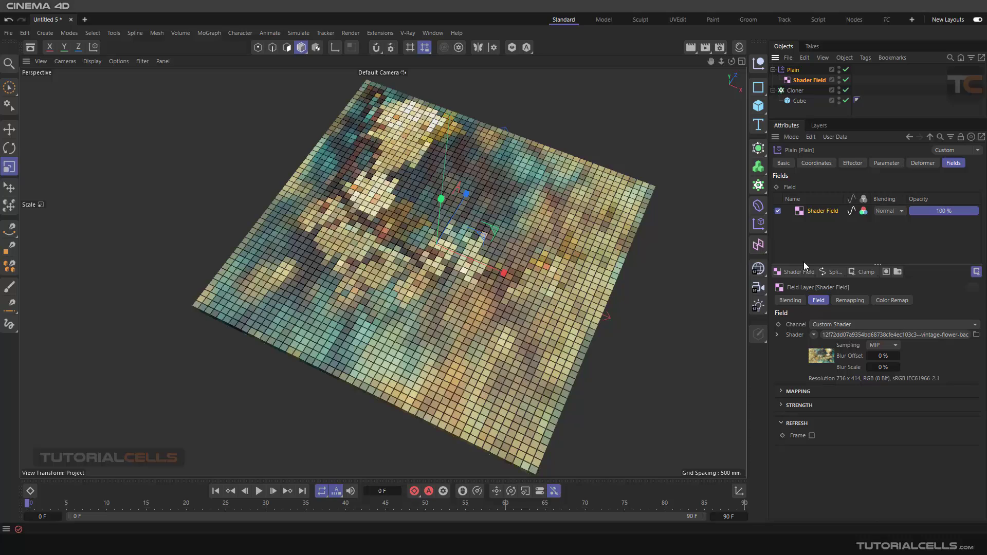
click(856, 274)
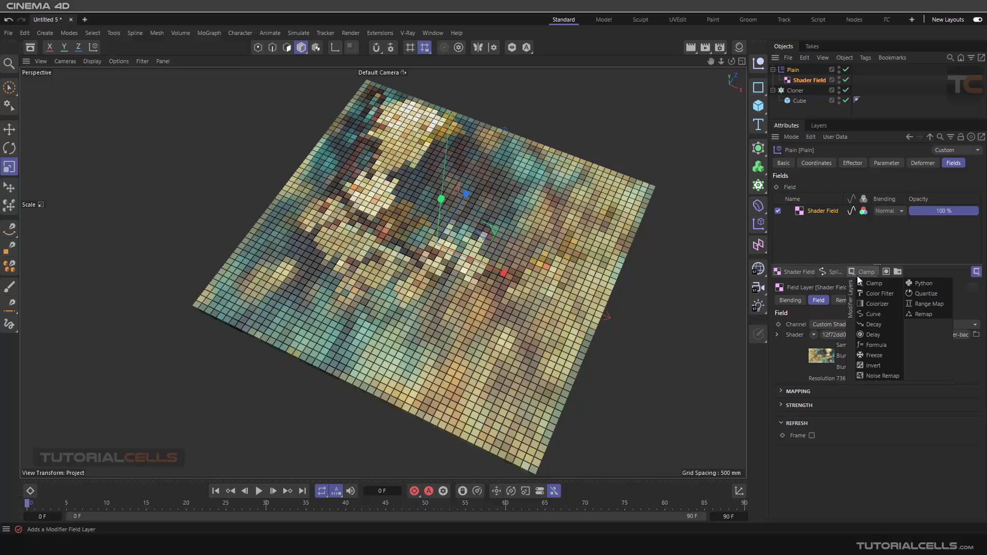
click(868, 294)
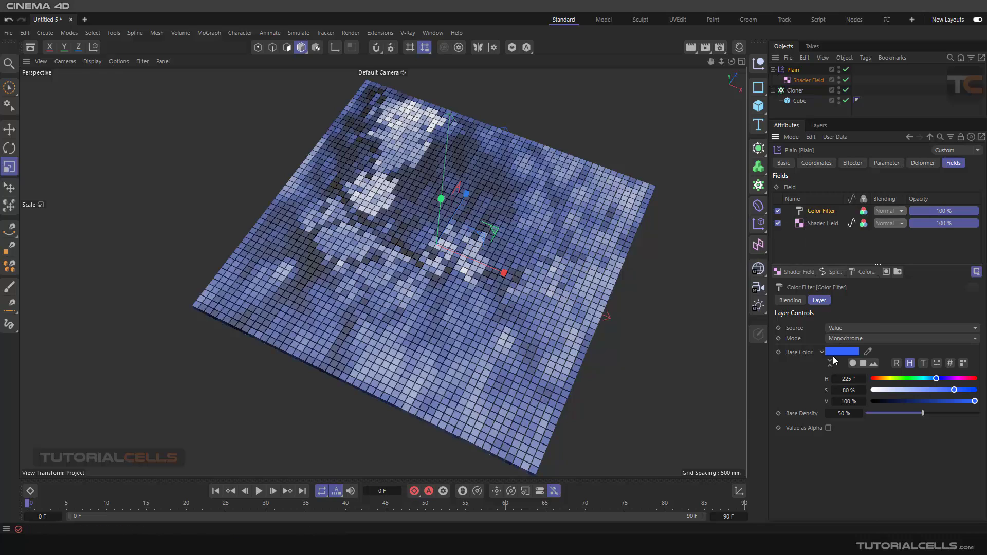
click(836, 328)
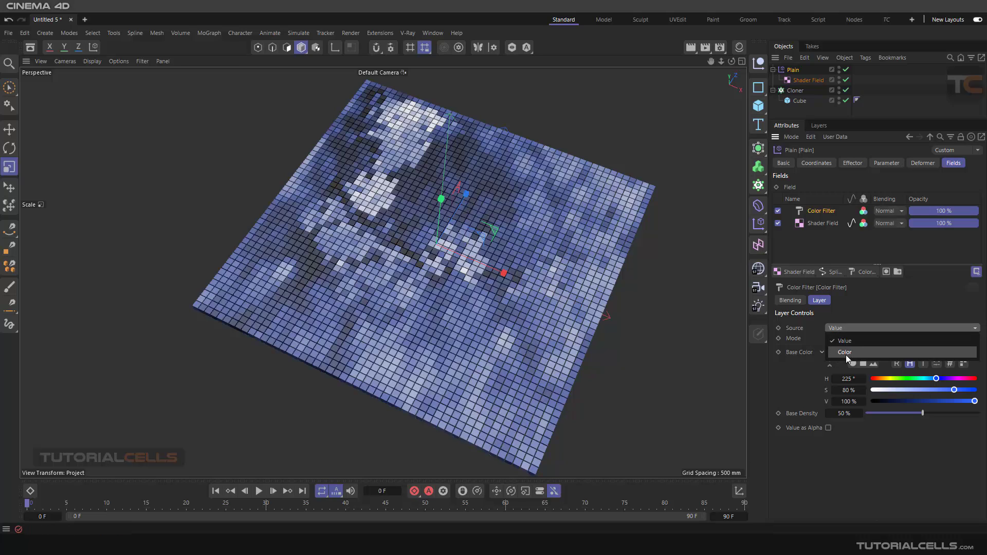
click(846, 354)
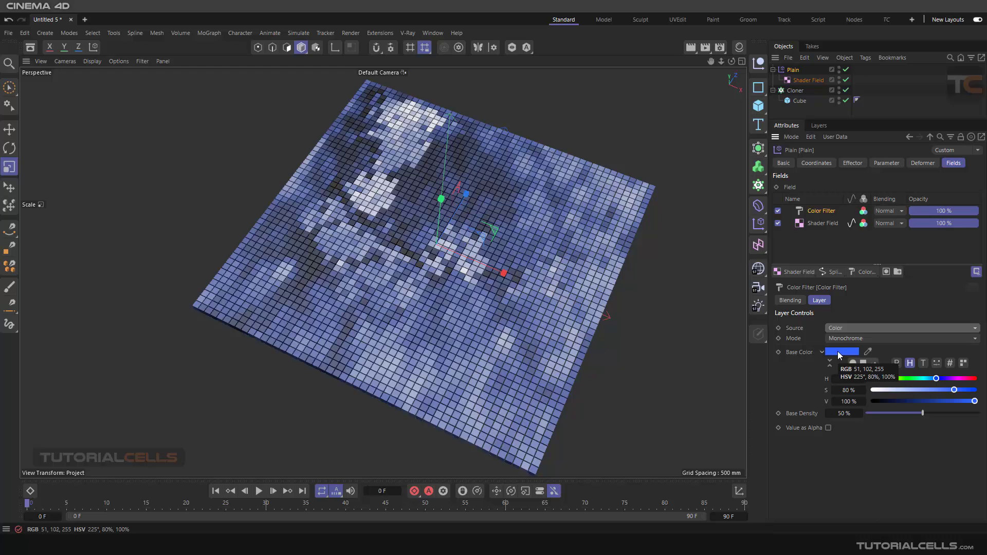
Set the Color Filter's Base Color to a dark yellow with hue 58° and saturation 100%
click(841, 353)
drag(782, 405, 813, 428)
click(876, 448)
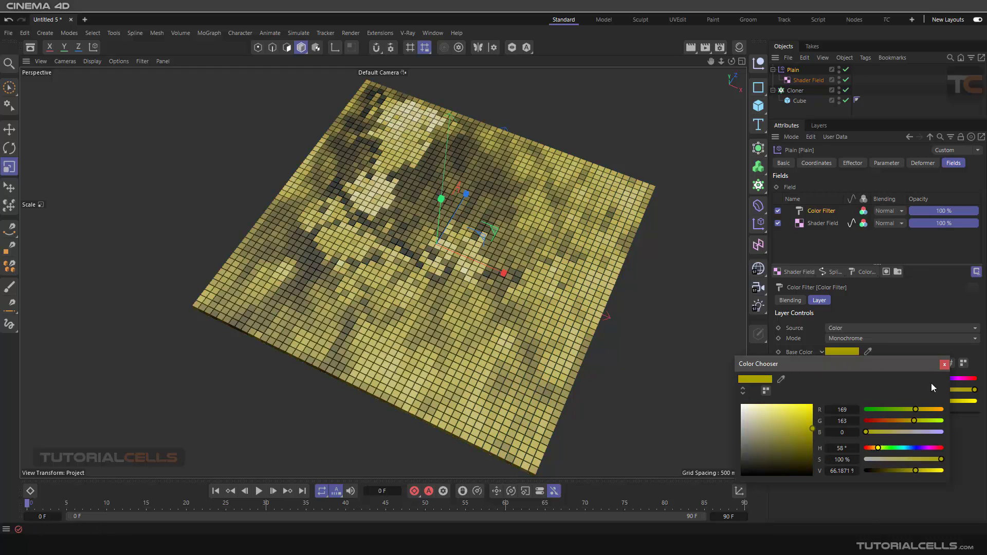
click(945, 364)
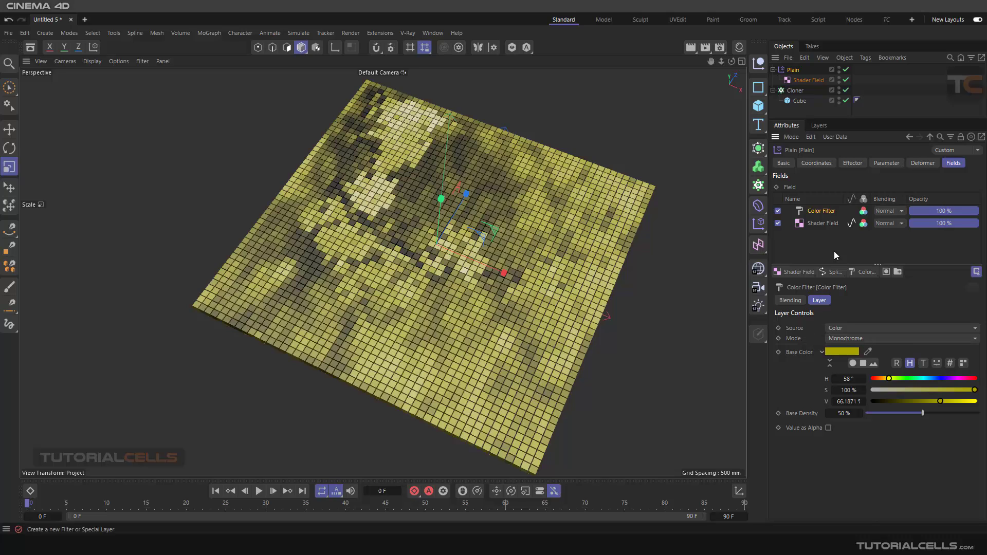
Toggle the Color Filter's color channel off and on to compare, and set its blending to Max
click(864, 214)
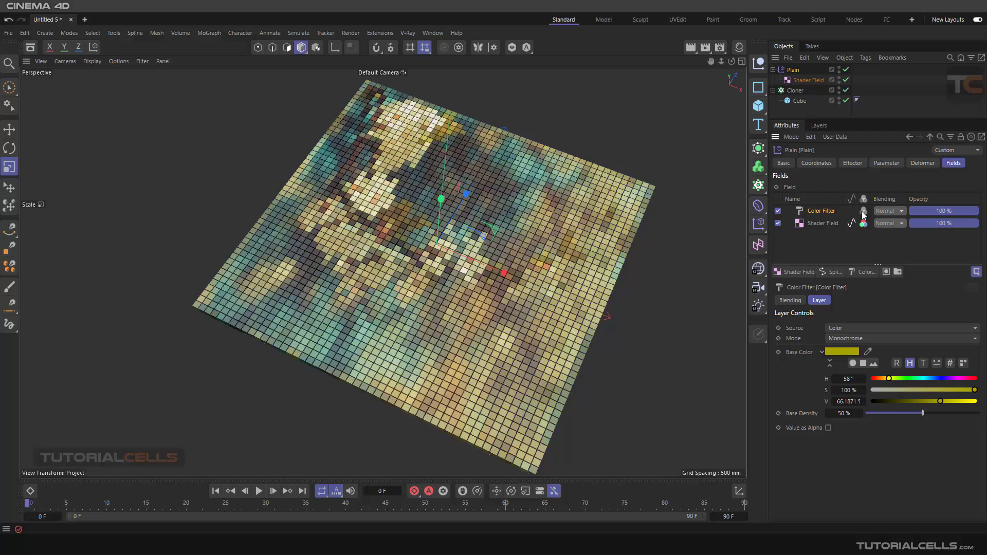
click(864, 214)
click(864, 214)
click(864, 214)
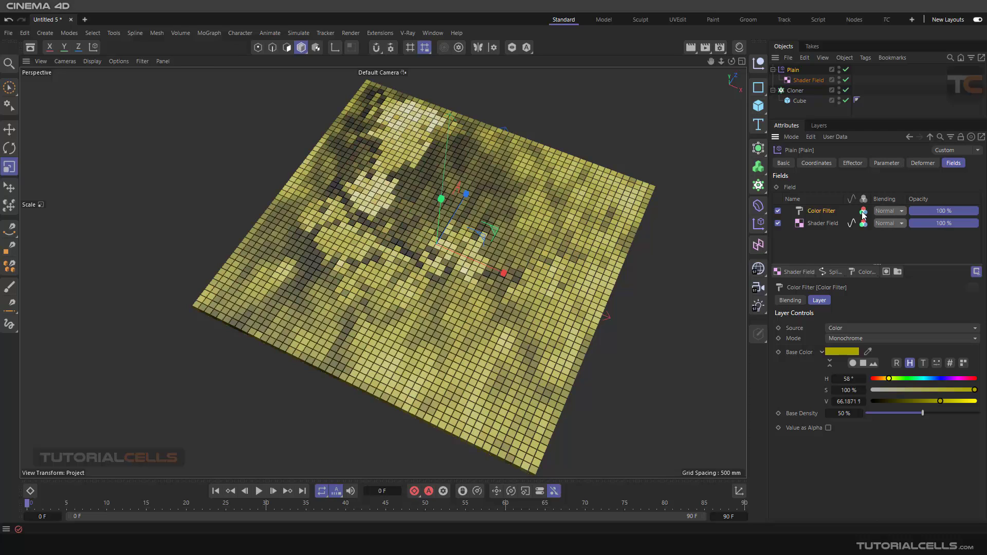
click(888, 211)
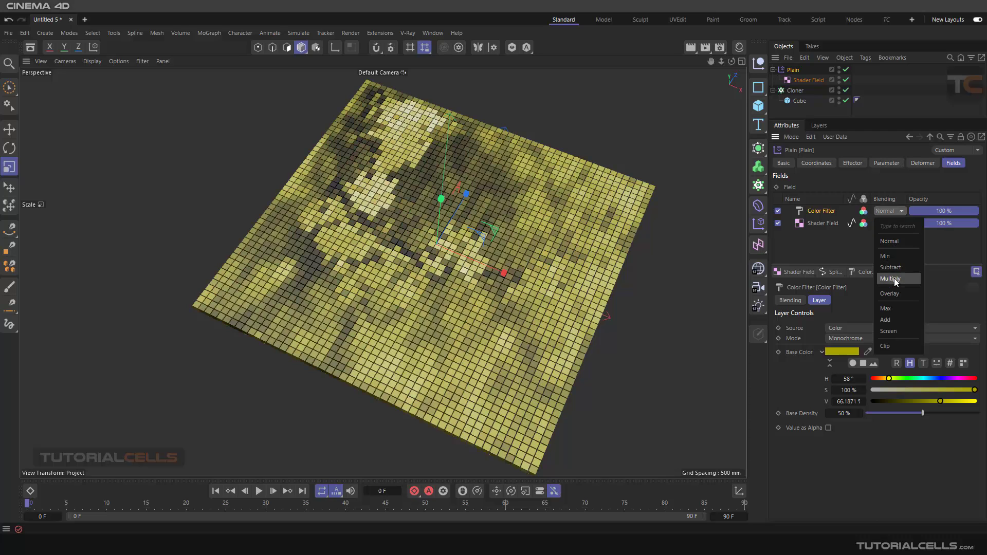
click(894, 310)
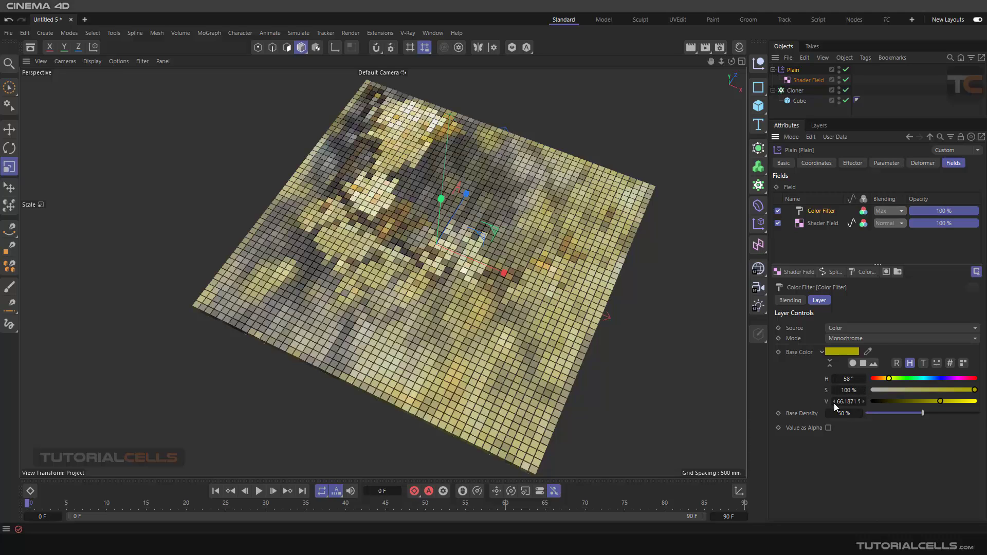
Switch the Color Filter to Duotone mode and shift its Top Color to a blue with hue 221°
click(854, 340)
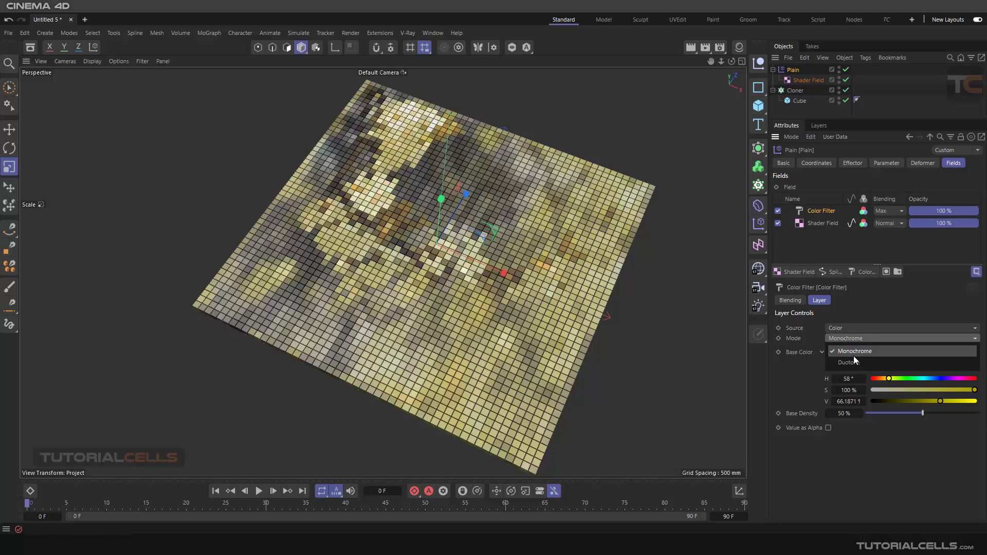
click(856, 361)
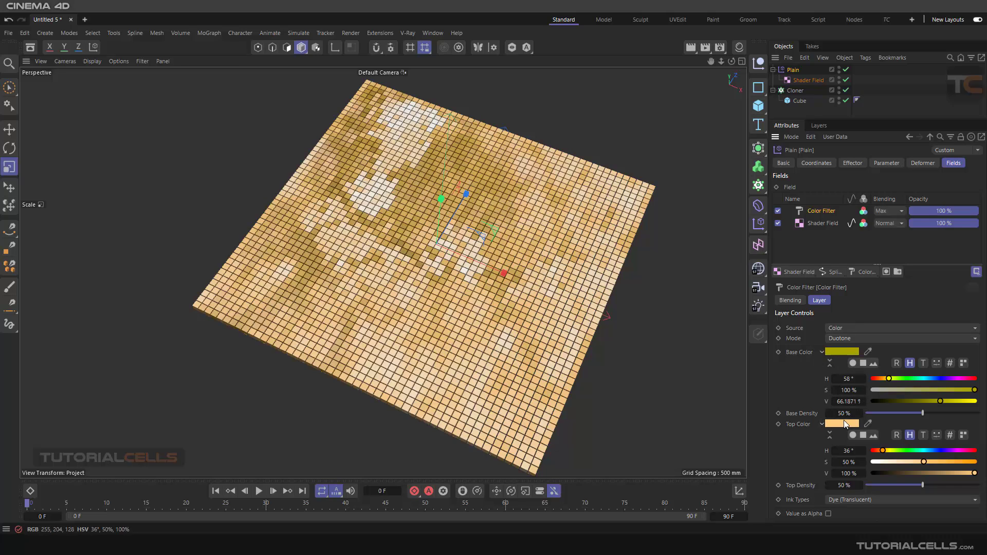
drag(882, 451, 936, 449)
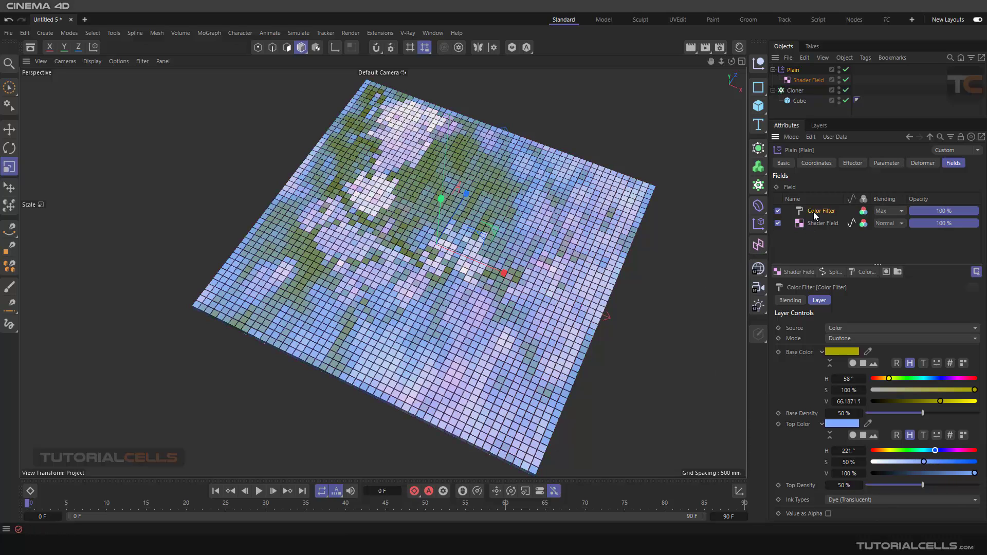
Replace the Color Filter layer with a Colorizer modifier layer above the Shader Field, with its Source set to Color
key(Delete)
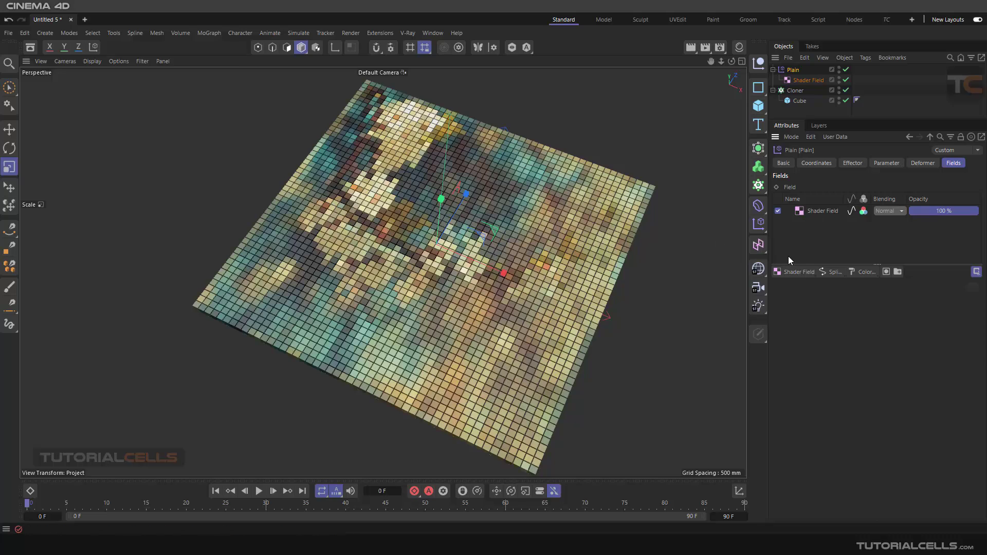
click(858, 272)
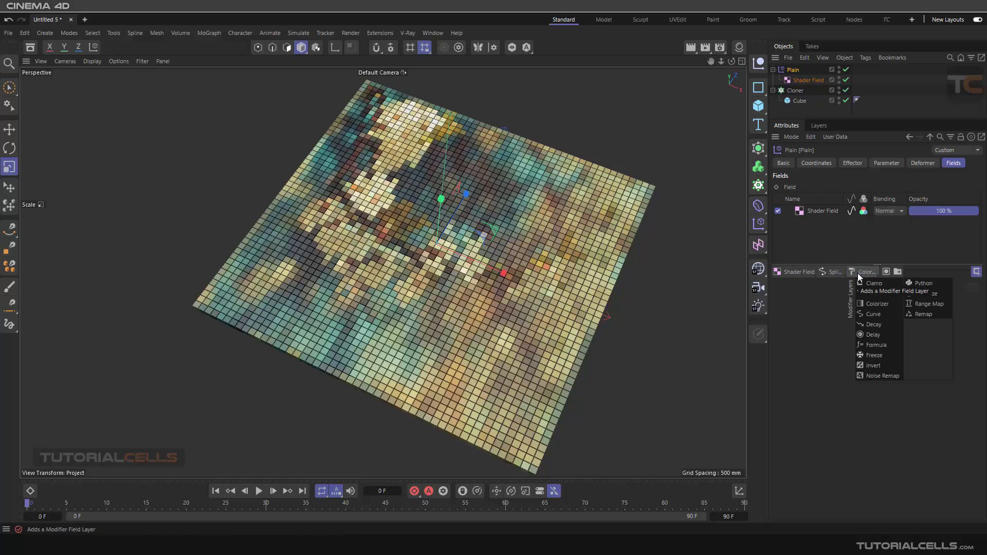
click(872, 305)
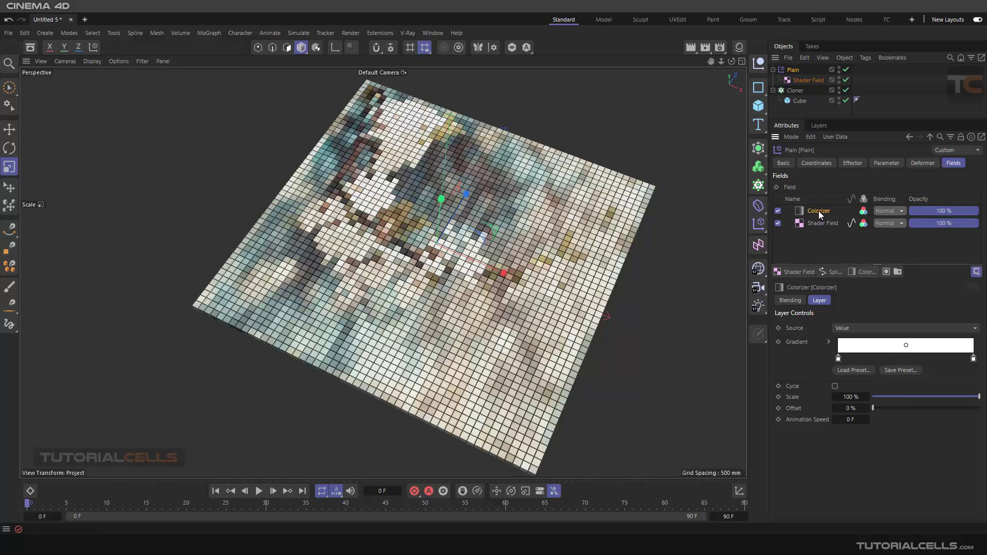
click(859, 329)
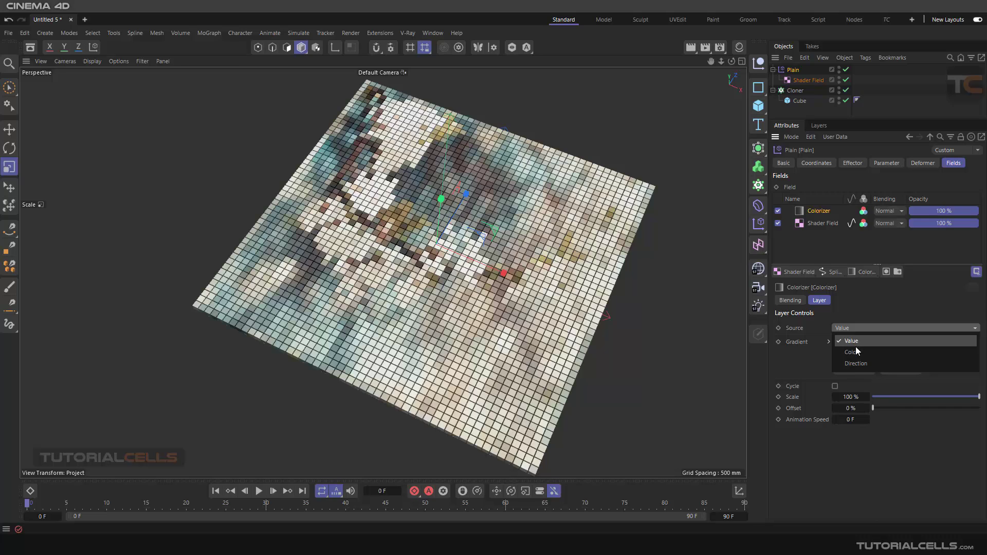
click(859, 351)
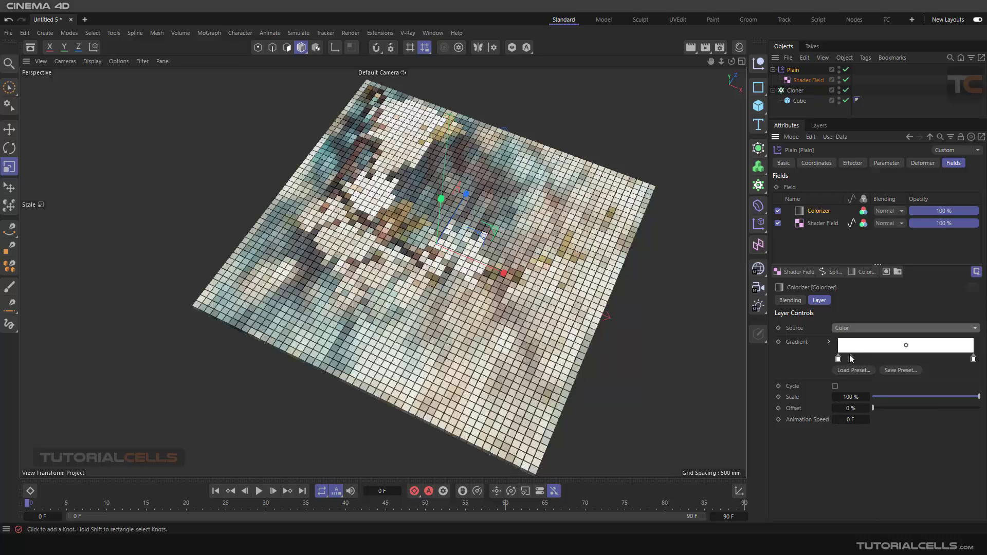
Change the starting knot of the Colorizer's gradient from white to magenta
mouse_move(841, 364)
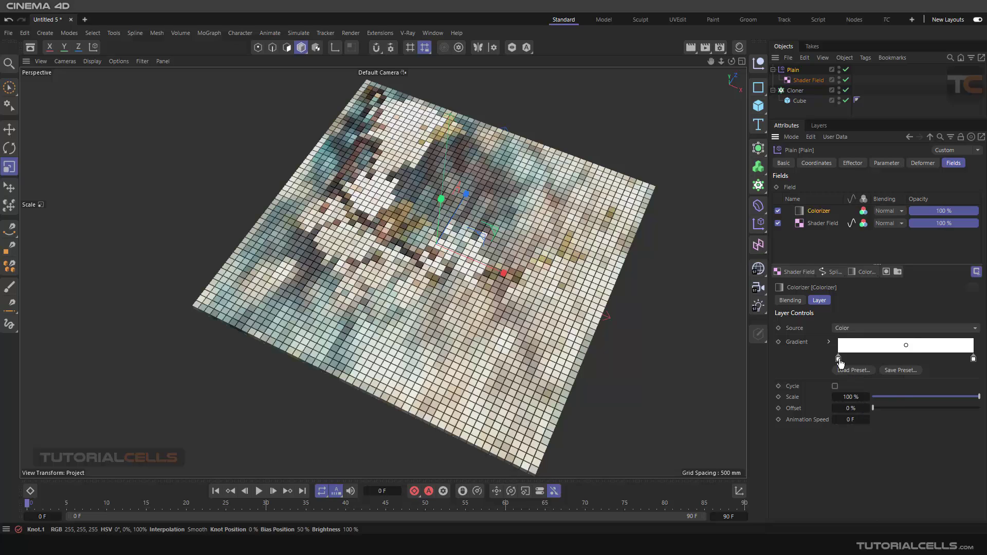
double_click(840, 361)
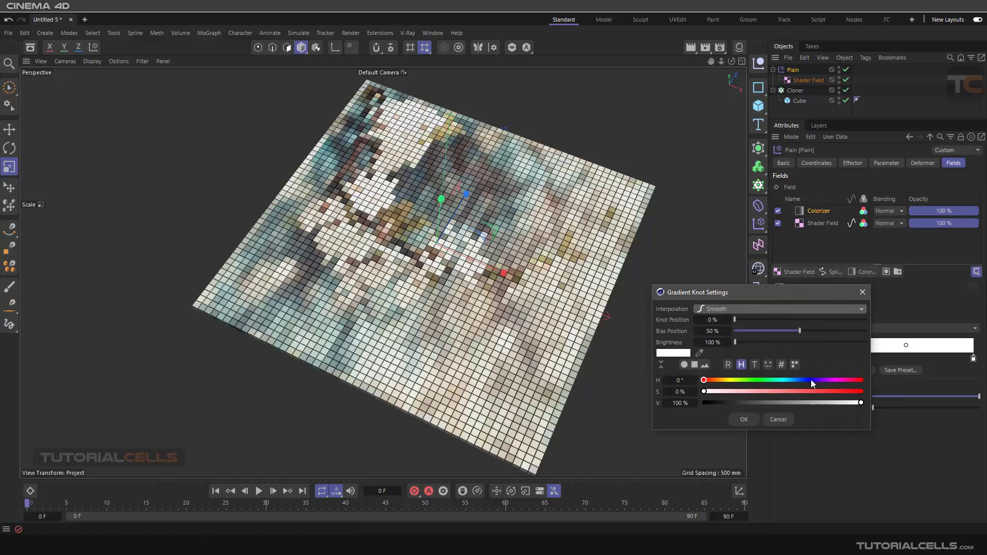
drag(836, 393, 865, 391)
click(744, 419)
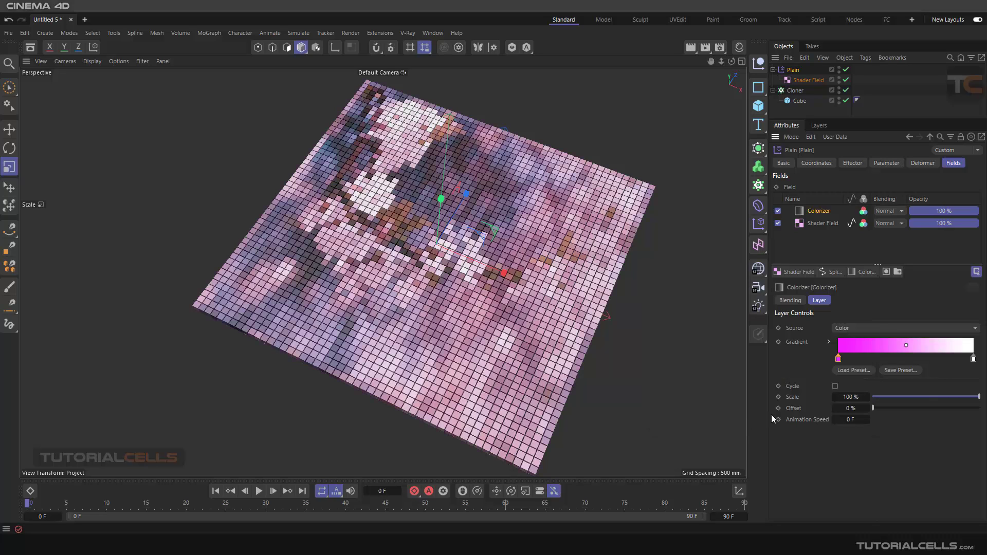
Add a knot near the middle of the Colorizer's gradient, at about 50%, and color it blue
click(907, 359)
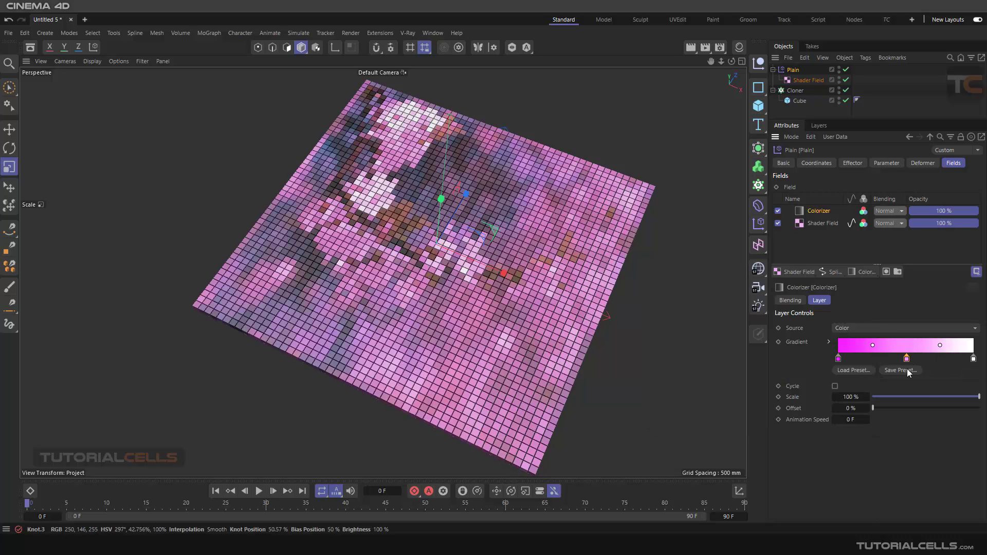
double_click(906, 359)
mouse_move(835, 382)
mouse_down()
mouse_move(798, 381)
mouse_move(823, 393)
mouse_up()
click(740, 422)
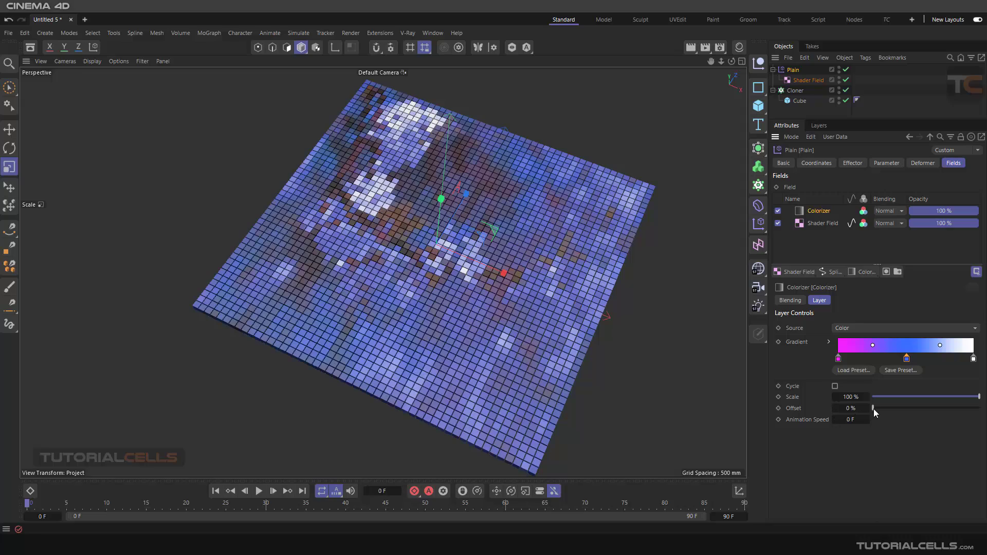
Try varying the Colorizer's Offset and compare the Value and Direction sources, returning the Offset to 0% and Source to Color
mouse_move(873, 408)
mouse_down()
mouse_move(918, 409)
mouse_move(859, 412)
mouse_up()
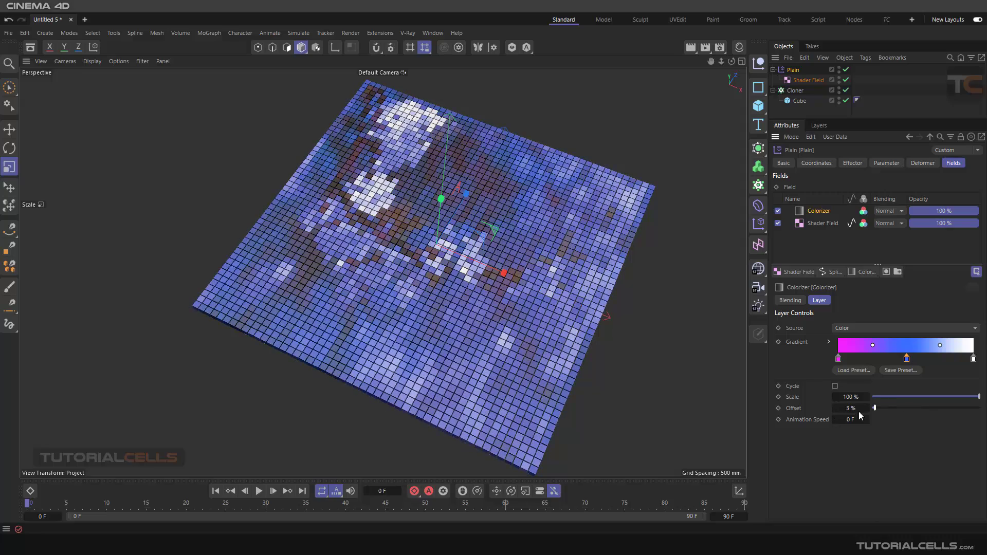
click(856, 329)
click(853, 341)
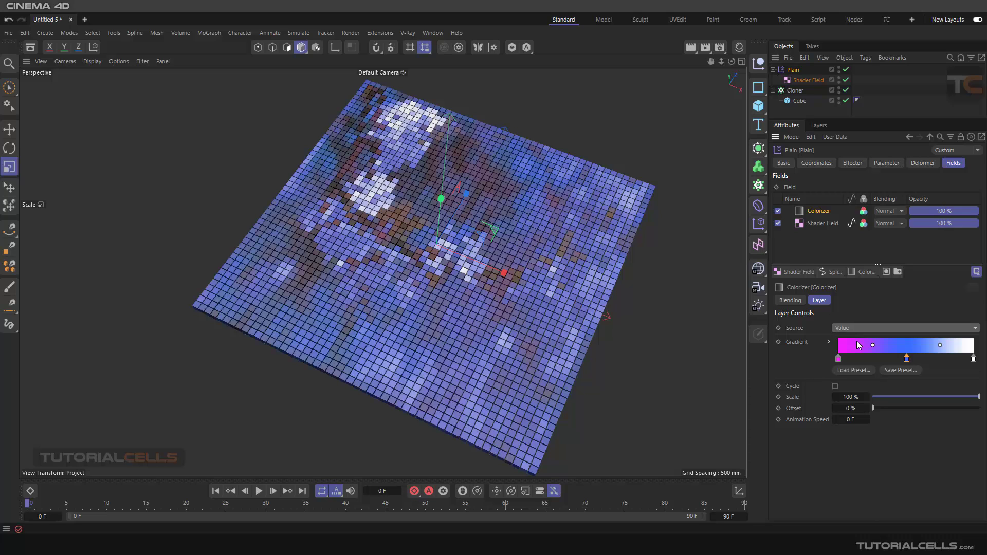
click(857, 328)
click(857, 362)
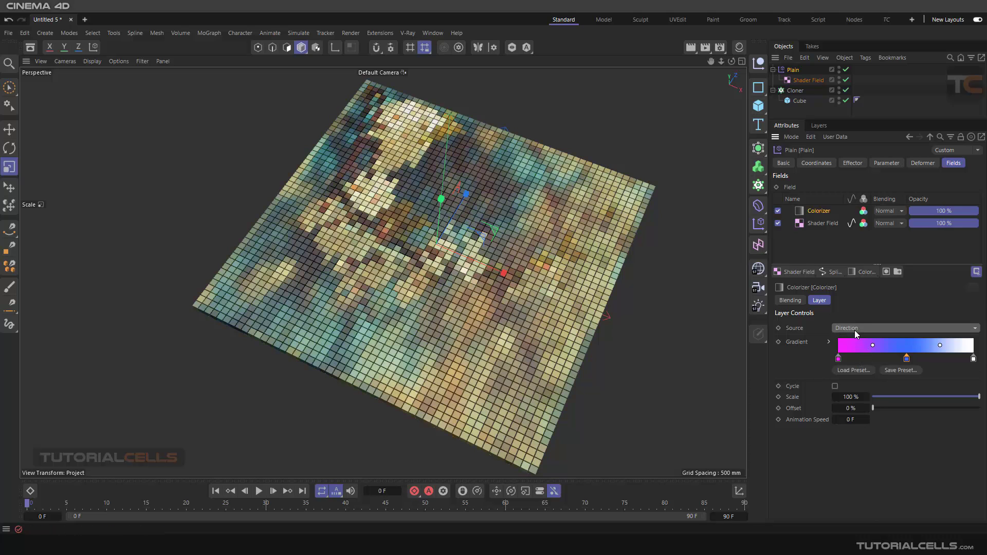
click(855, 329)
click(856, 352)
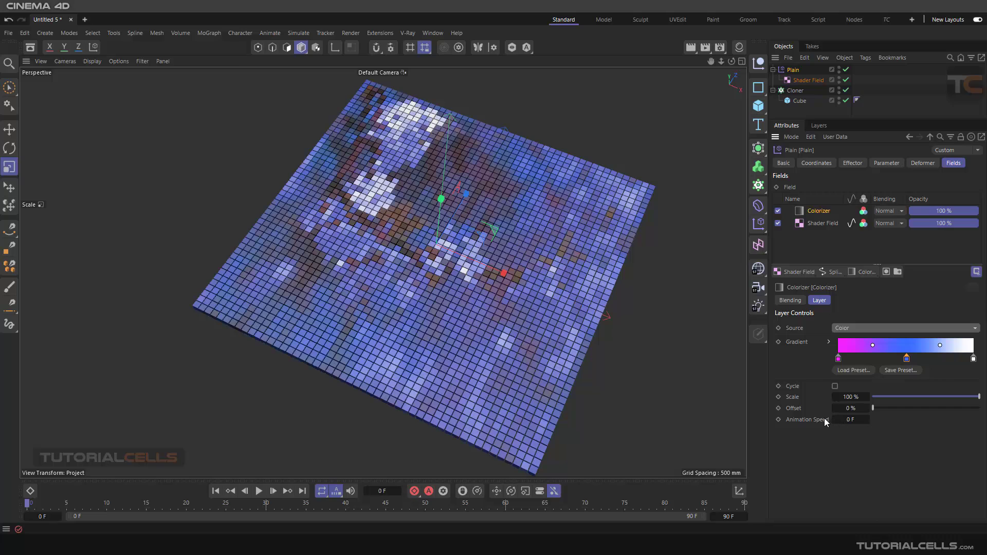
Set the Colorizer's Animation Speed to 50 F
click(845, 421)
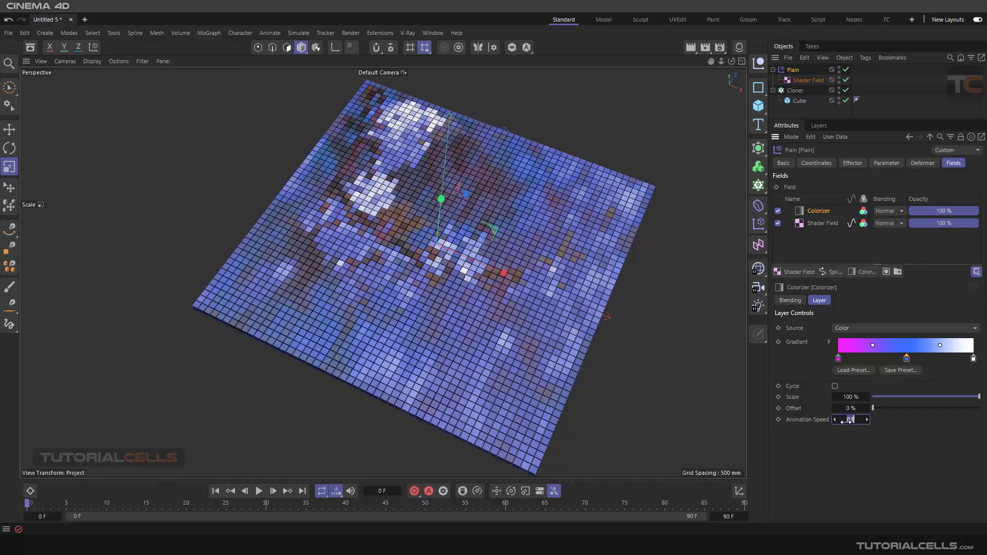
key(Return)
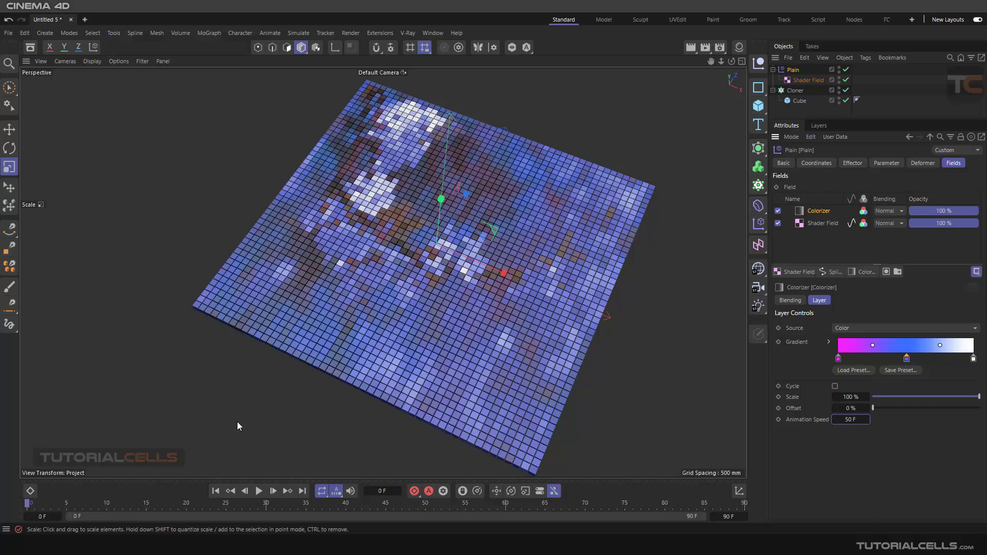
Play the animation to preview the Colorizer's effect on the cube grid, and stop it
click(258, 491)
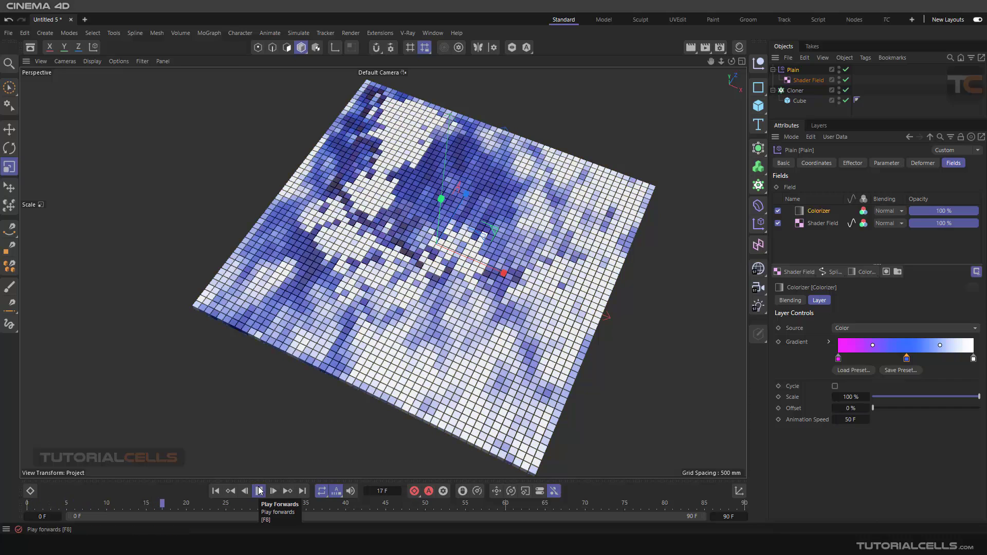
click(258, 491)
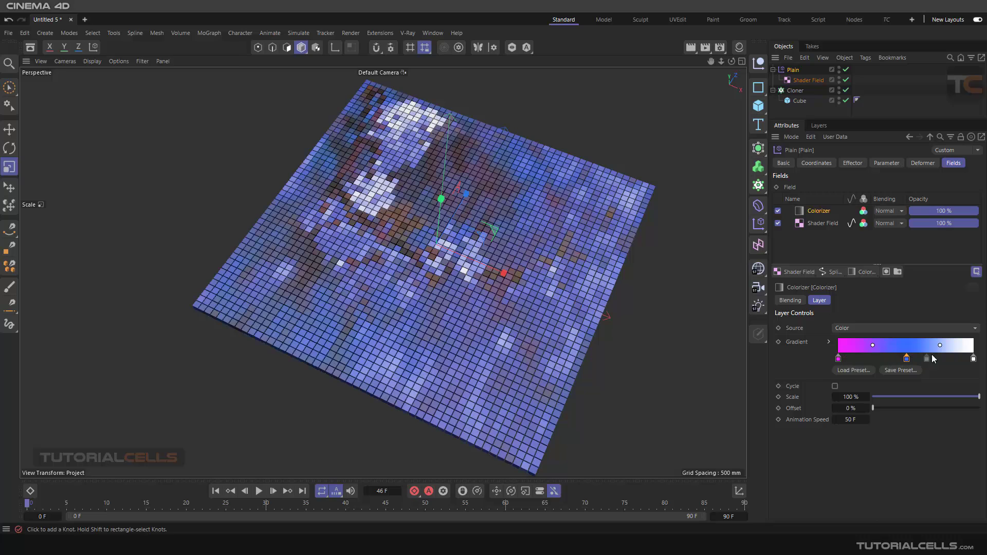
Recolor the end knot of the Colorizer's gradient from white to pinkish red and preview the animation
click(974, 358)
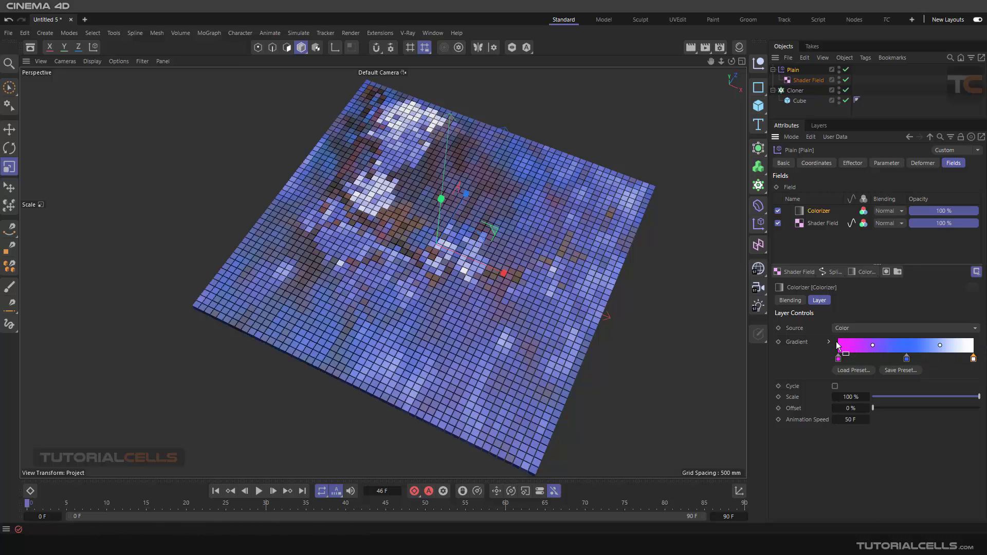
double_click(974, 358)
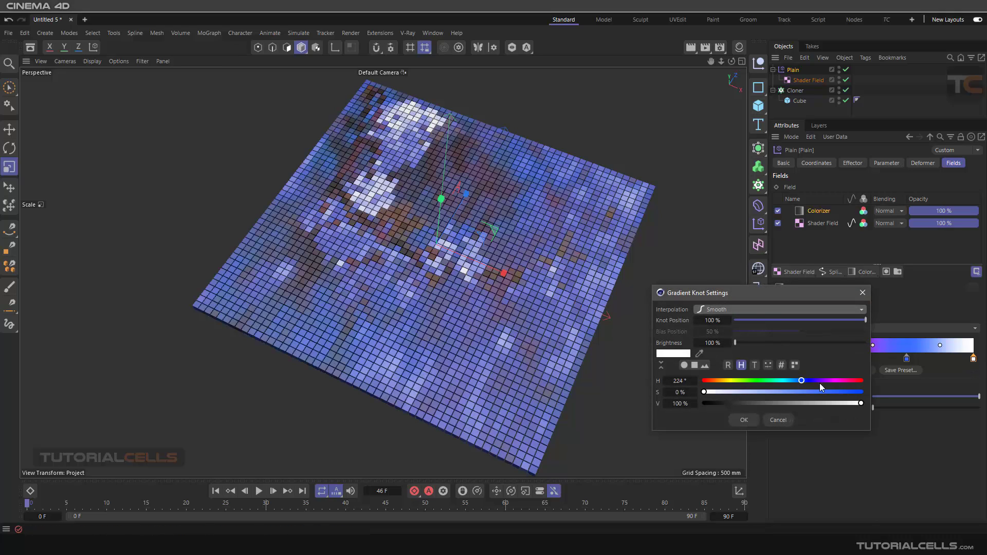
drag(820, 381, 849, 381)
click(851, 392)
click(744, 420)
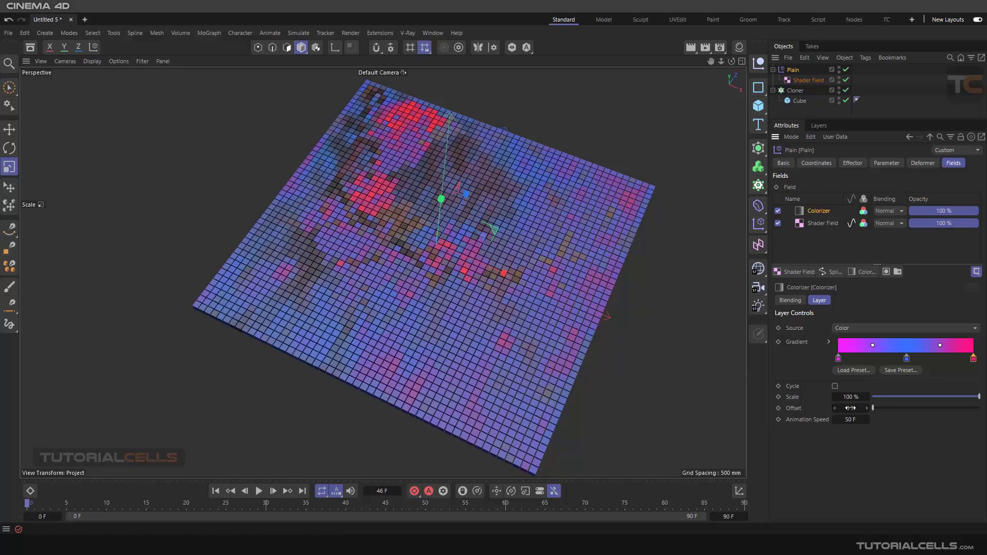
click(258, 491)
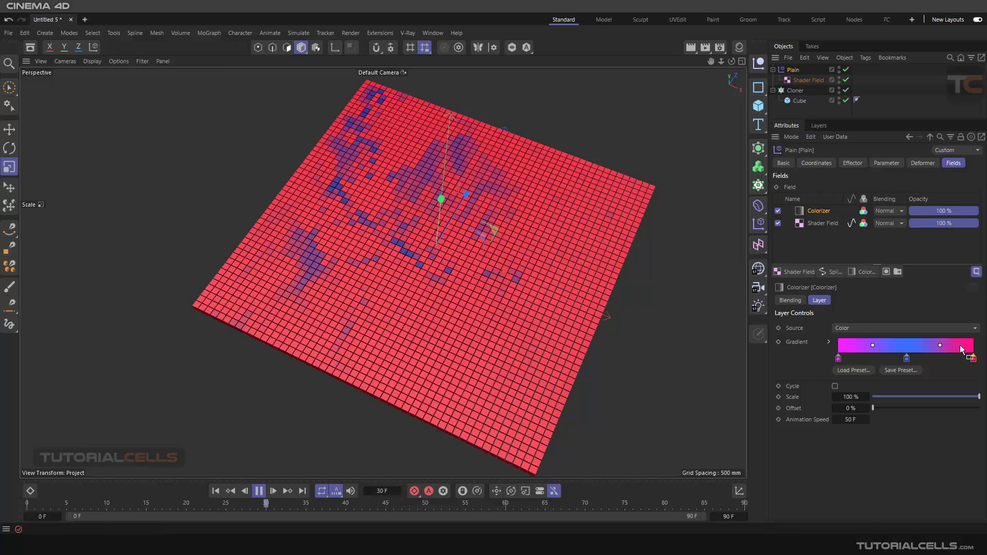
click(253, 490)
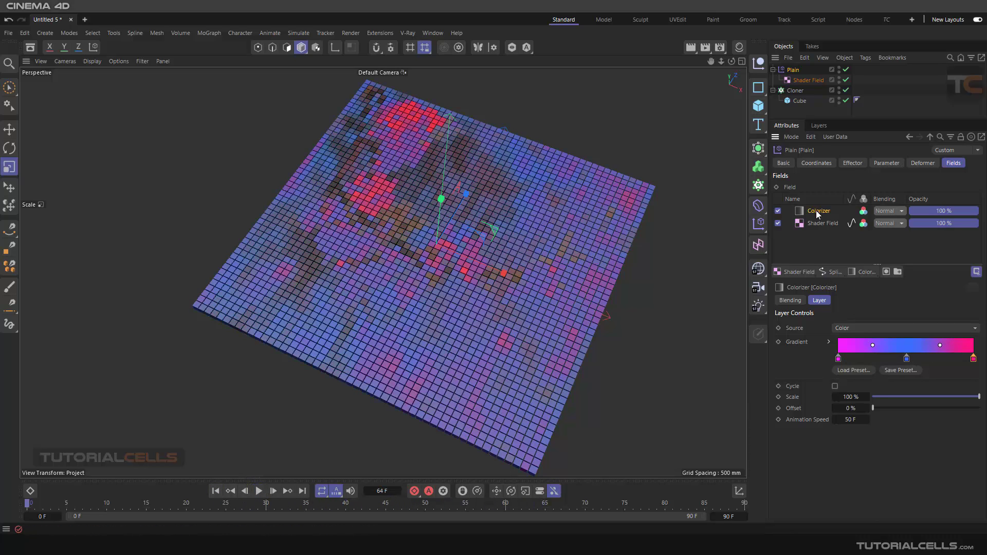
Remove the Colorizer layer from the Plain effector's fields and add a Curve modifier layer
key(Delete)
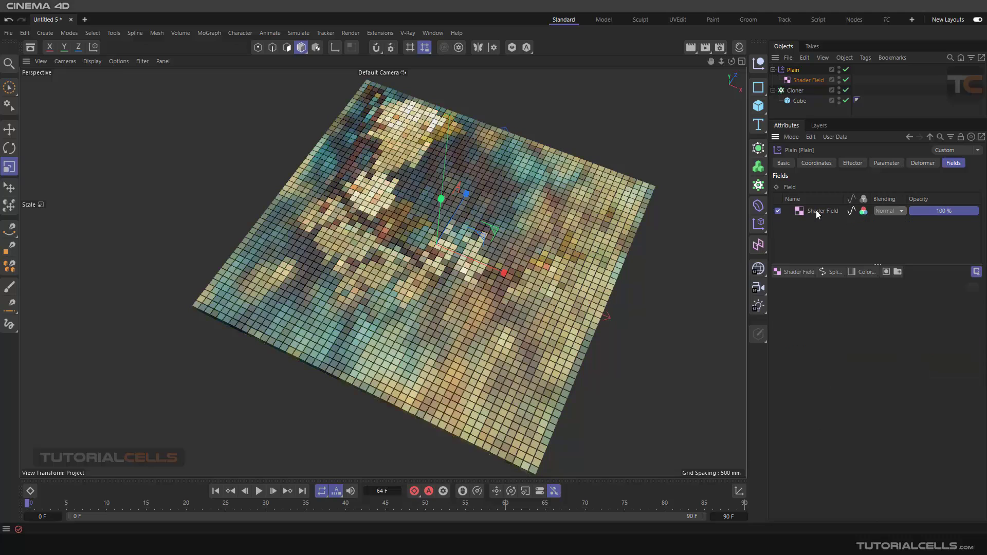
click(861, 274)
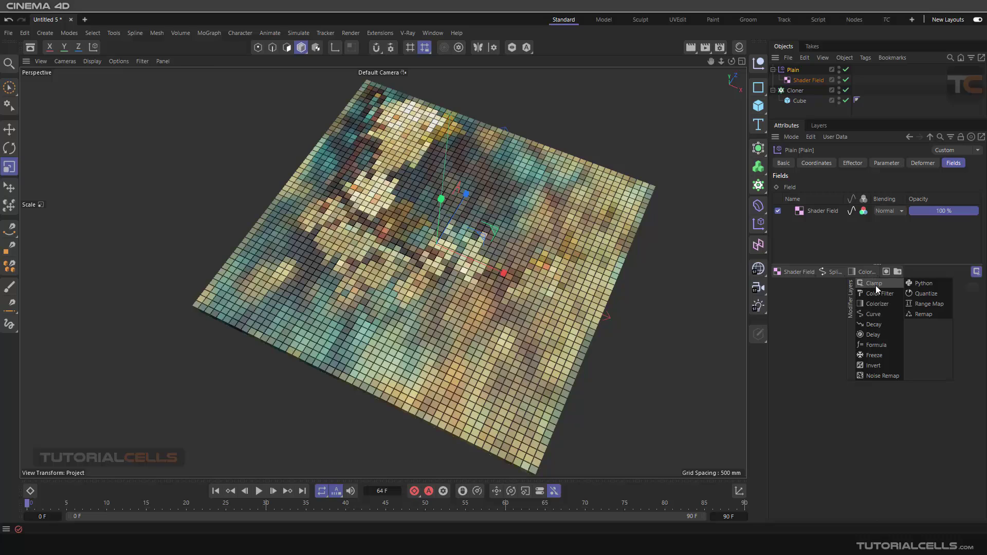
click(877, 315)
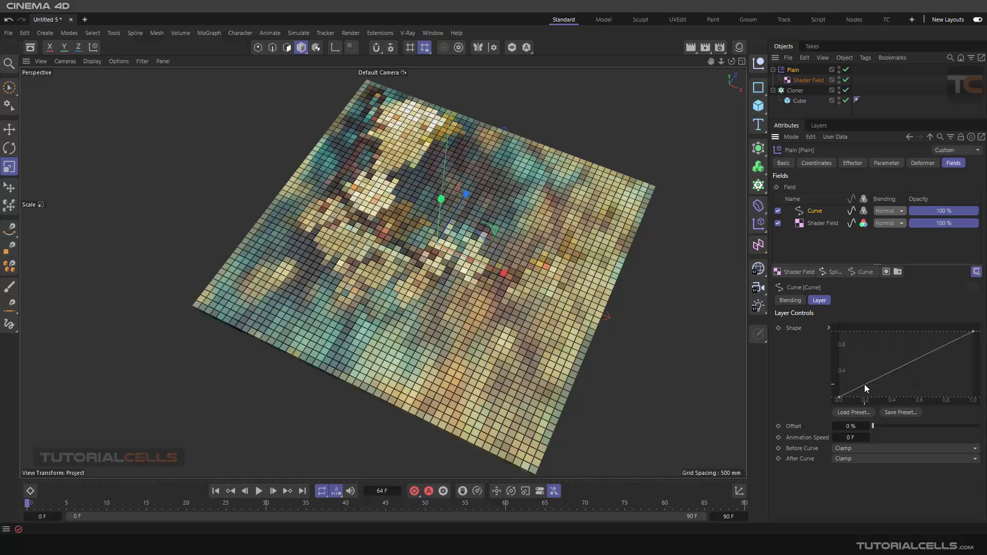
Try a hand-shaped wavy curve as the Curve layer's Shape and replace it with the Sin spline preset
drag(865, 385, 955, 373)
click(848, 438)
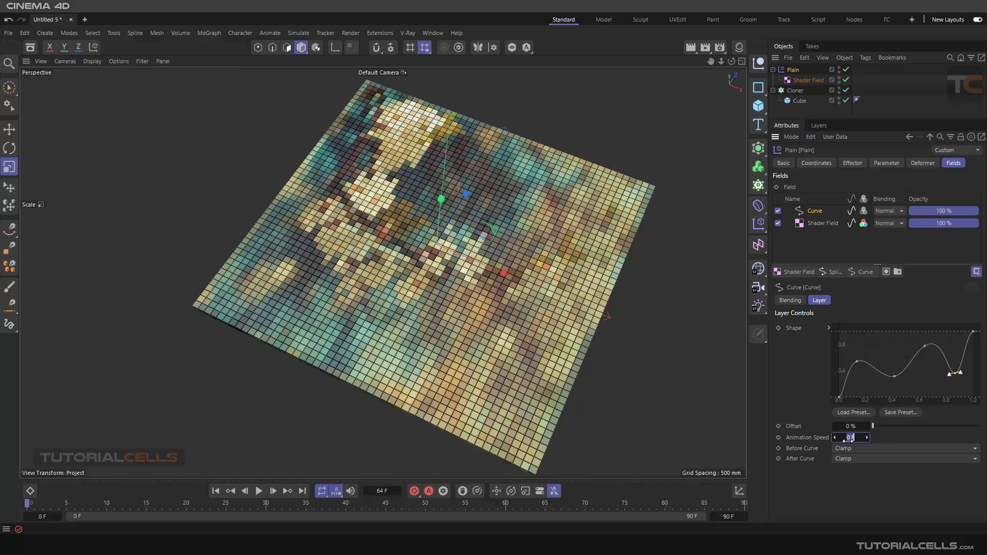
right_click(912, 376)
mouse_move(881, 427)
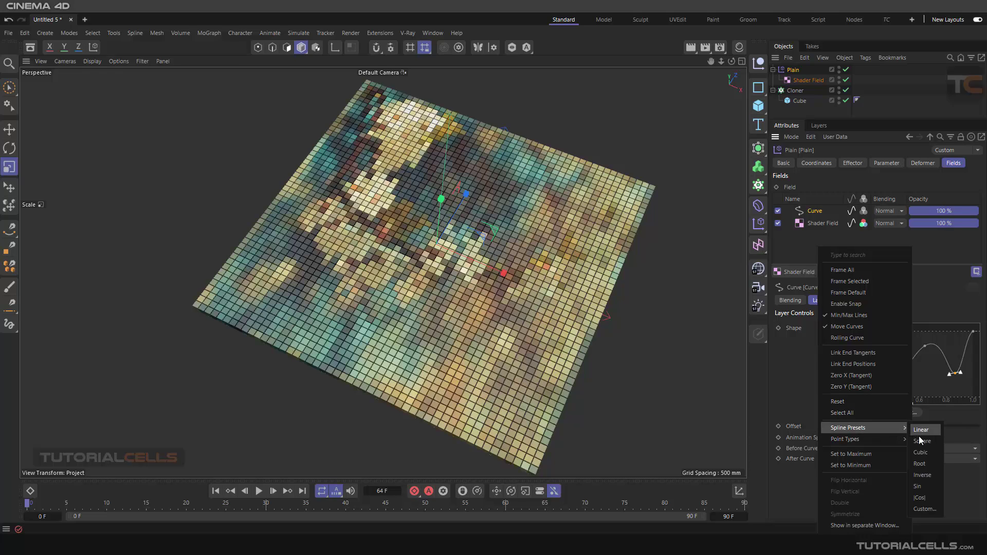
click(922, 484)
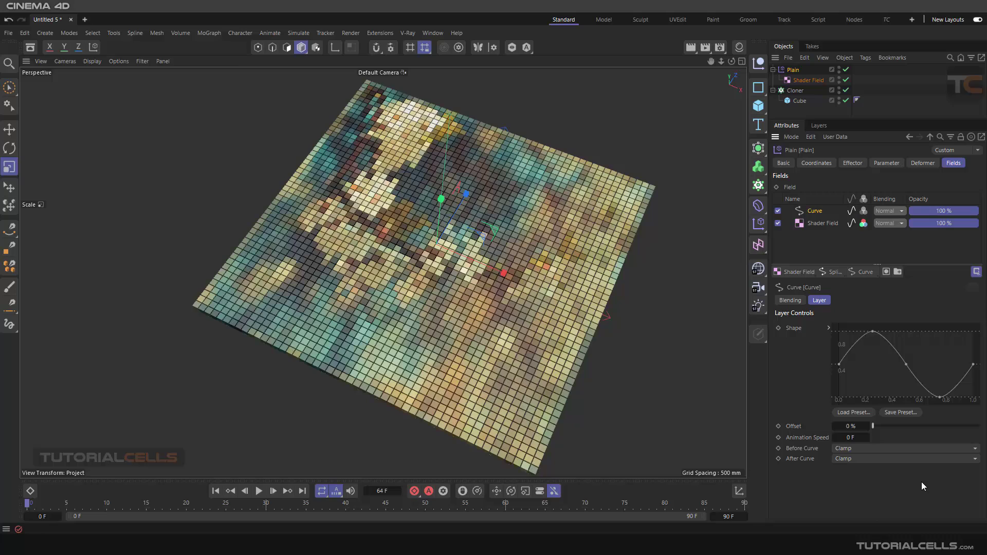
Set the Curve layer's Animation Speed to 40 F and preview the animation
click(849, 437)
text(40)
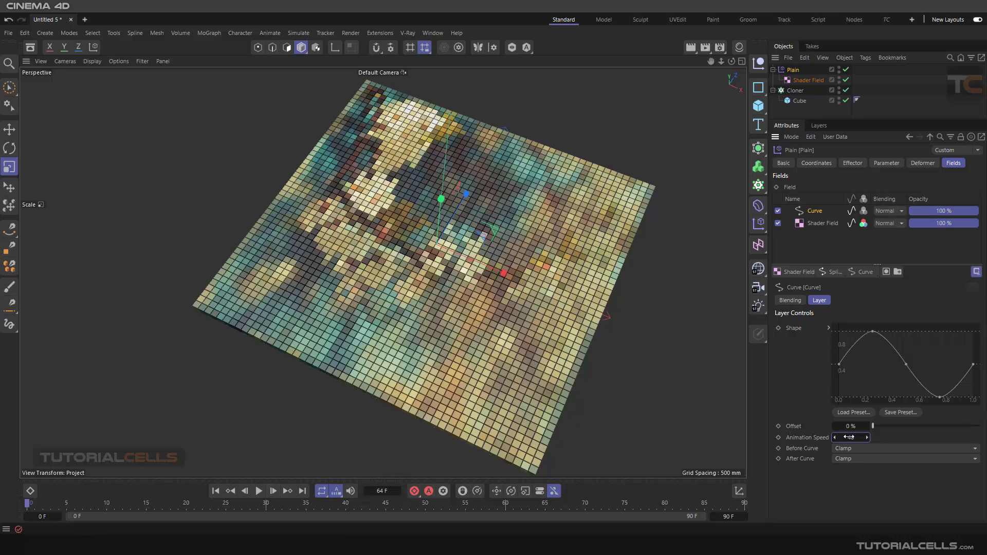
key(Return)
click(259, 491)
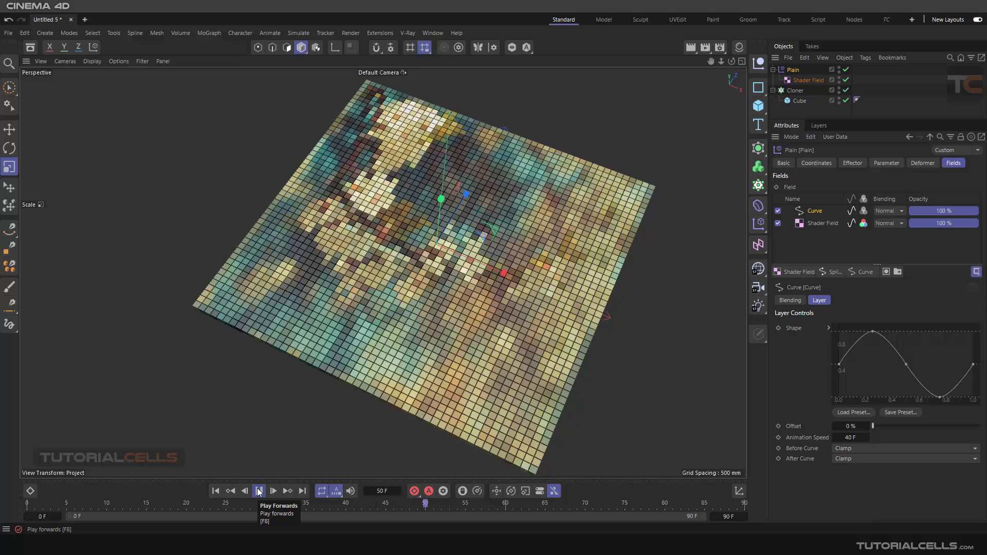
click(258, 490)
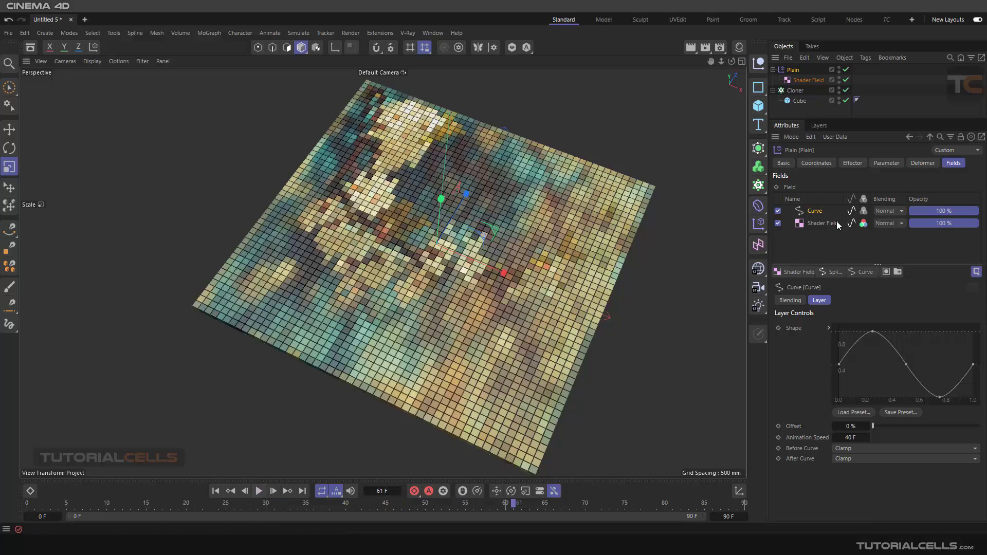
Enable the color channel of the Curve layer, play the animation from the start and return to frame 0
click(864, 210)
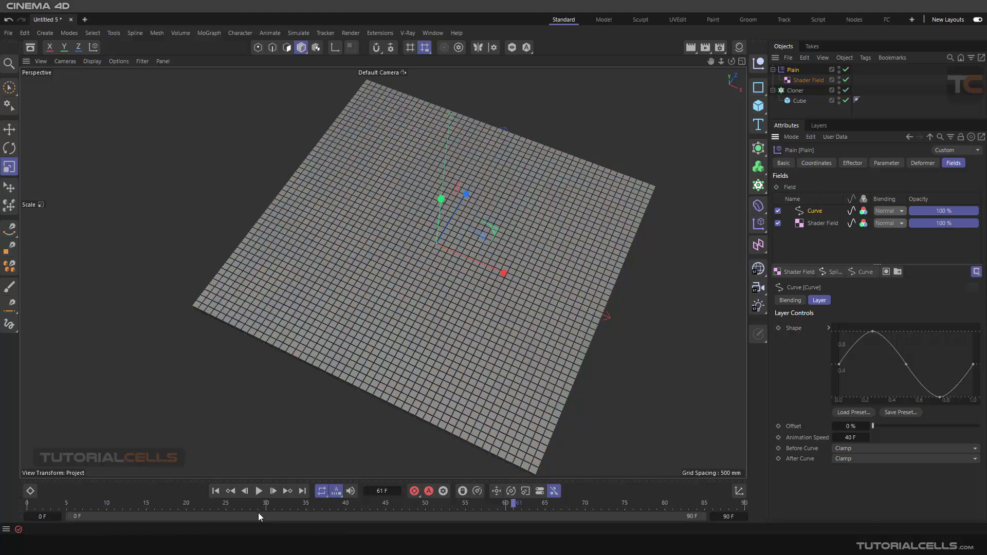
click(215, 491)
click(258, 491)
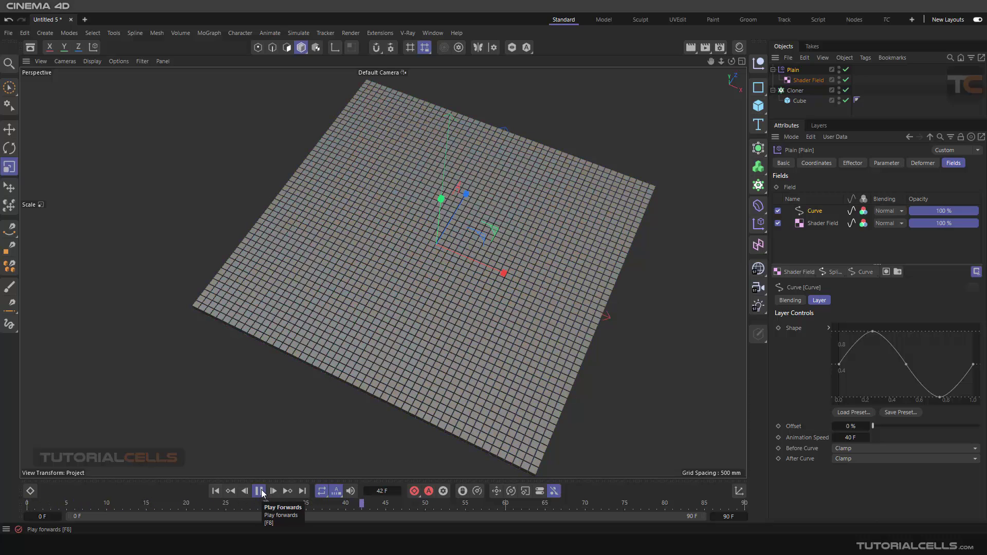
click(259, 491)
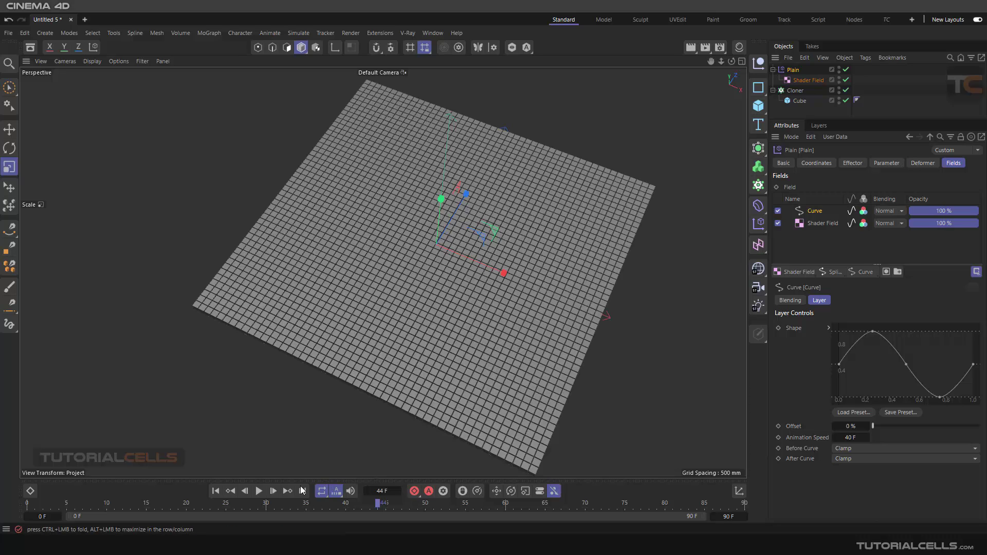
click(216, 491)
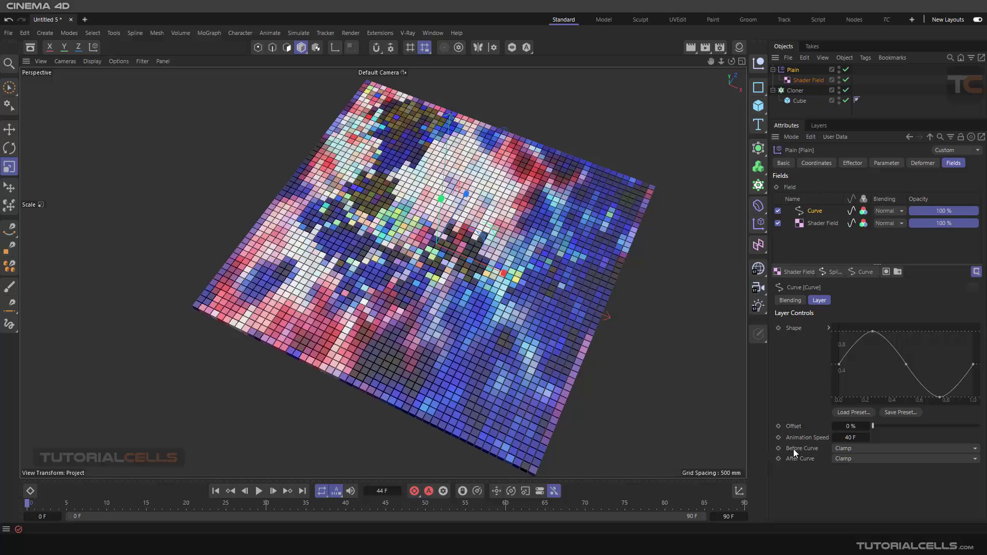
Set the Curve layer's Before Curve and After Curve to Loop and preview the animation
click(856, 449)
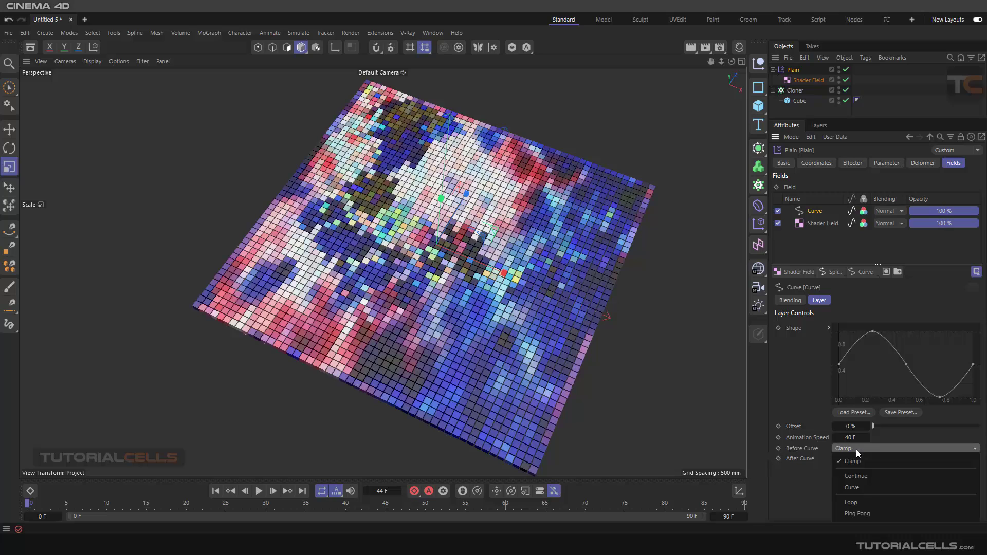
click(869, 501)
click(860, 459)
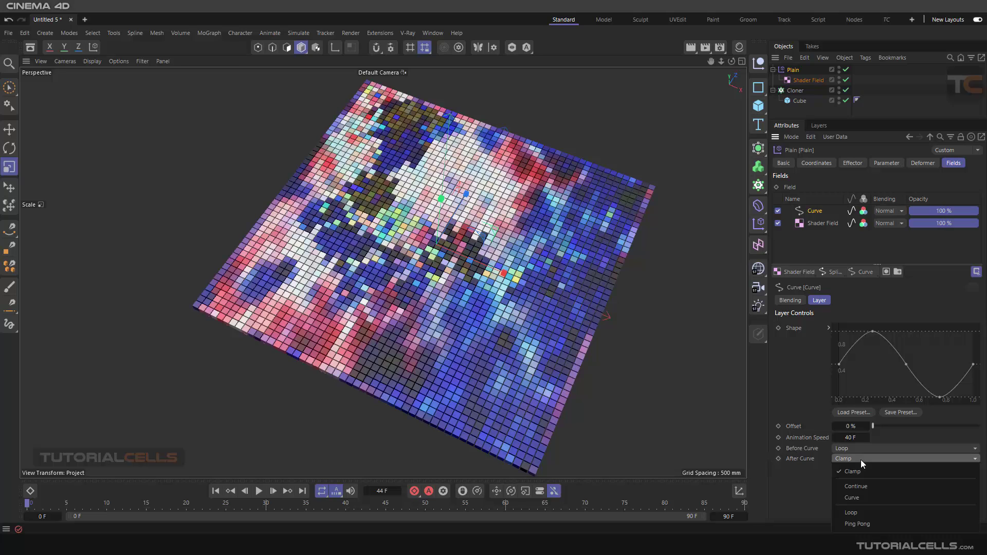
click(856, 511)
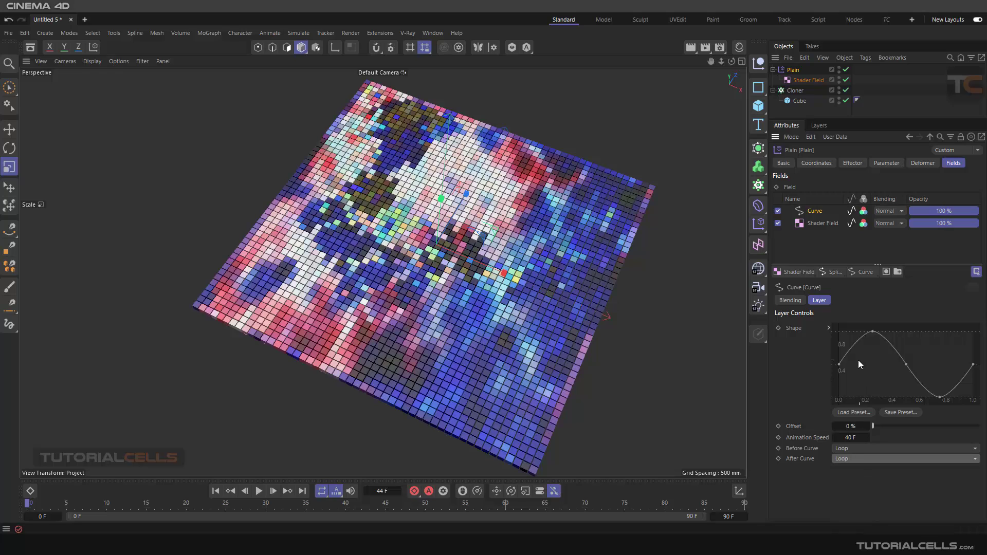
click(256, 493)
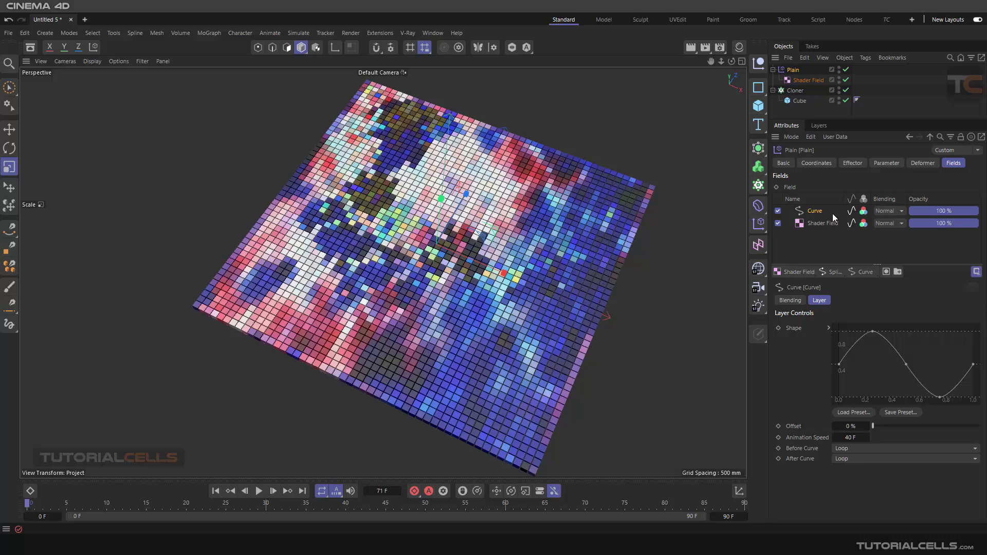
Try the Plain effector's Position transform with the animation playing, and turn Position off again
click(856, 271)
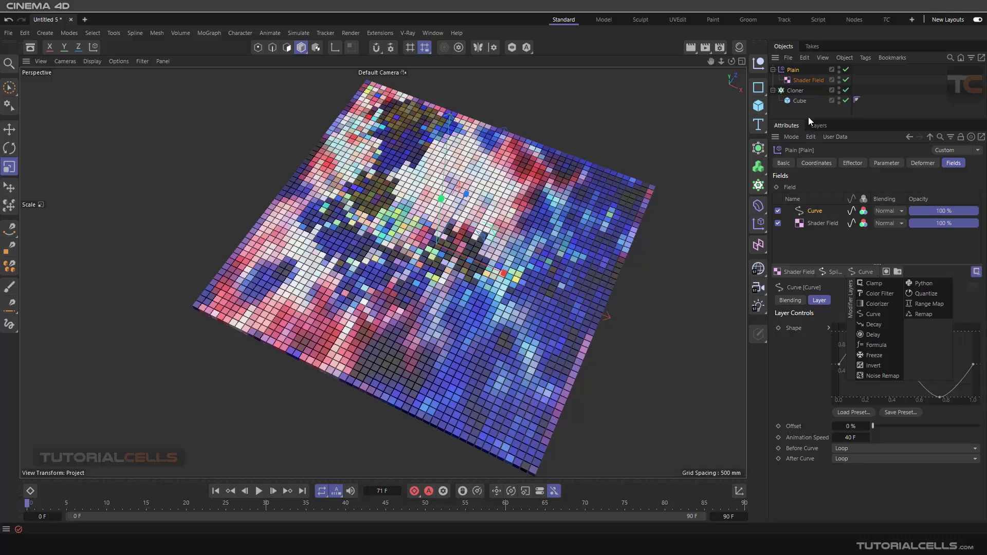
click(794, 71)
click(877, 163)
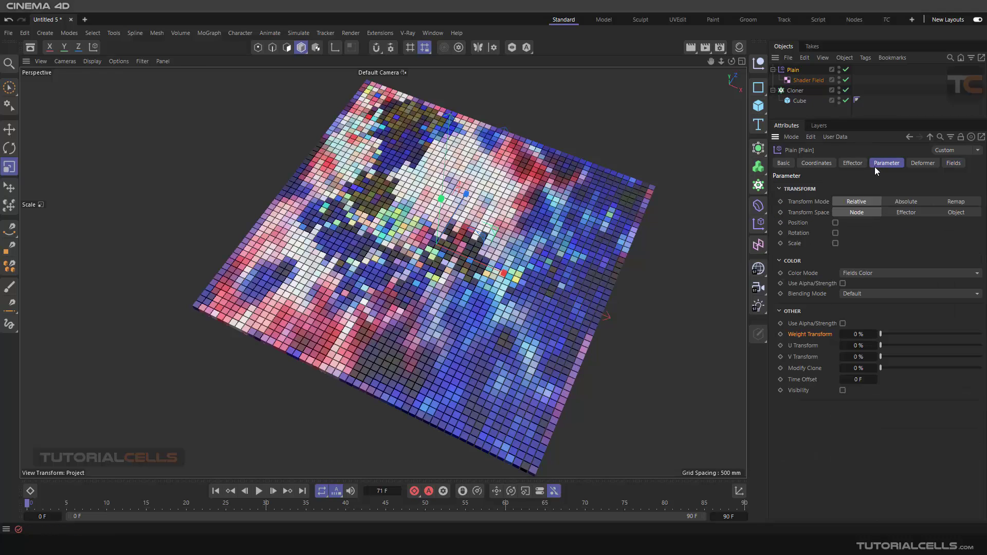
click(835, 223)
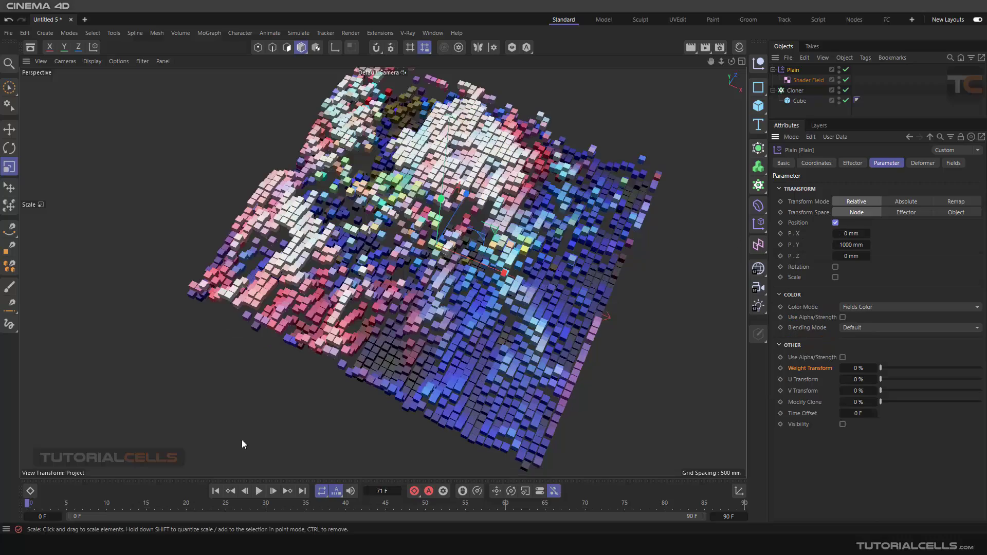
click(259, 491)
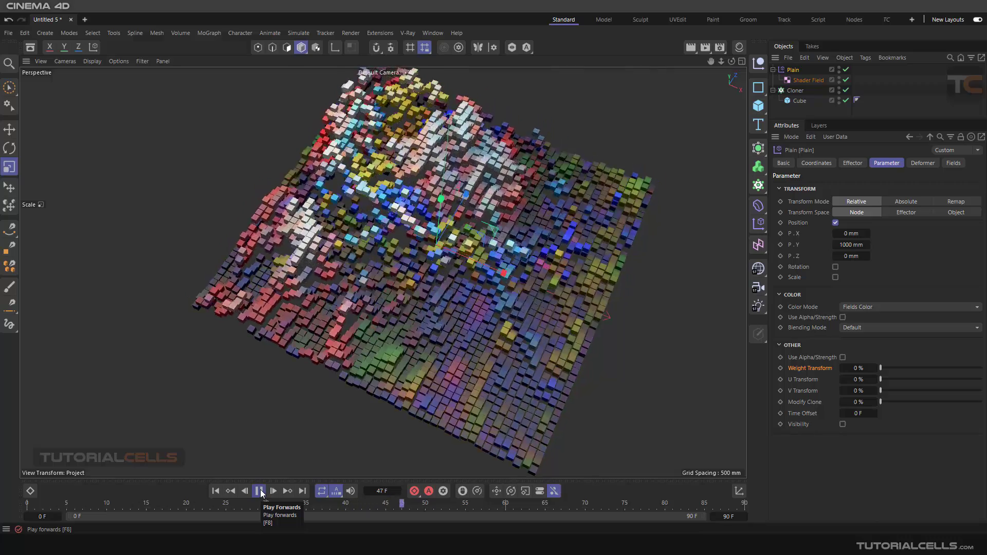
click(259, 491)
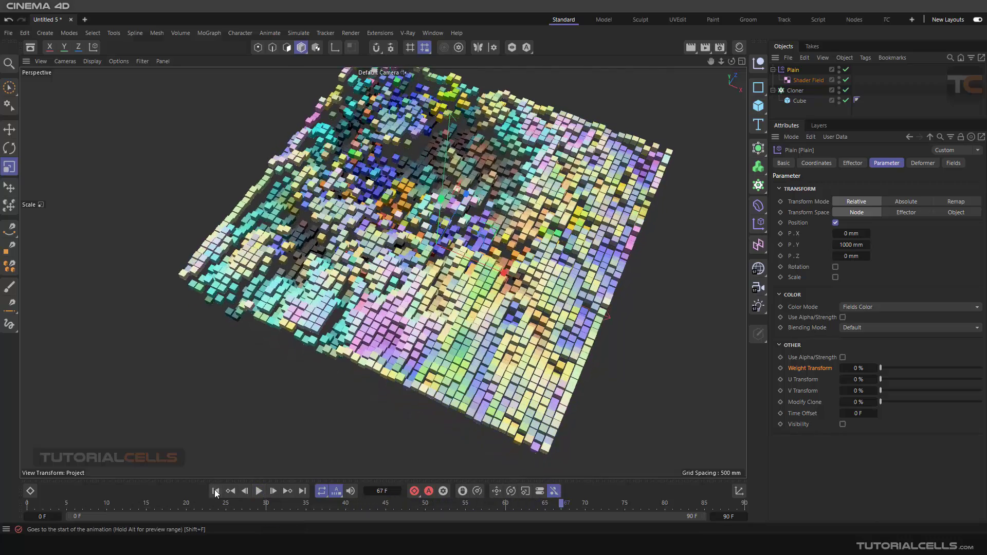
click(215, 491)
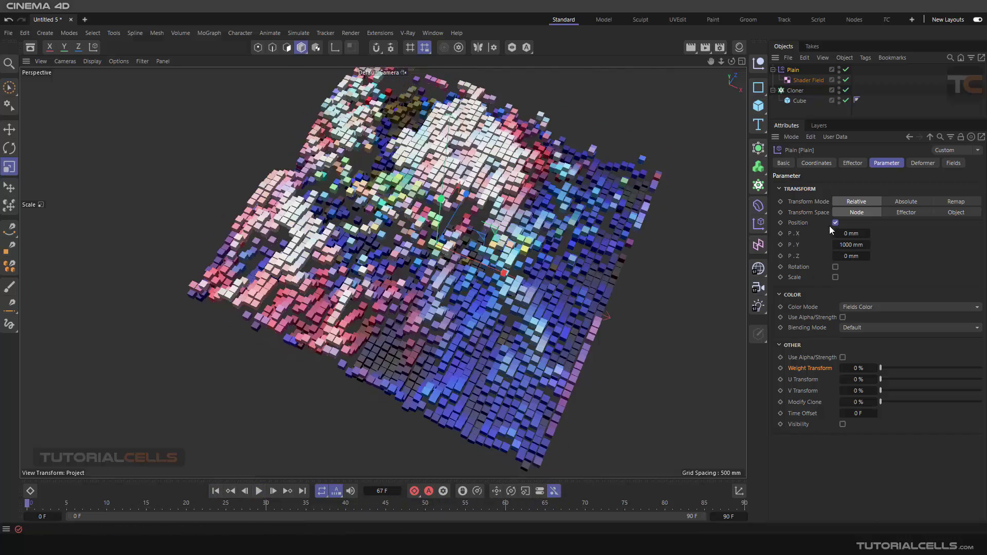
click(835, 223)
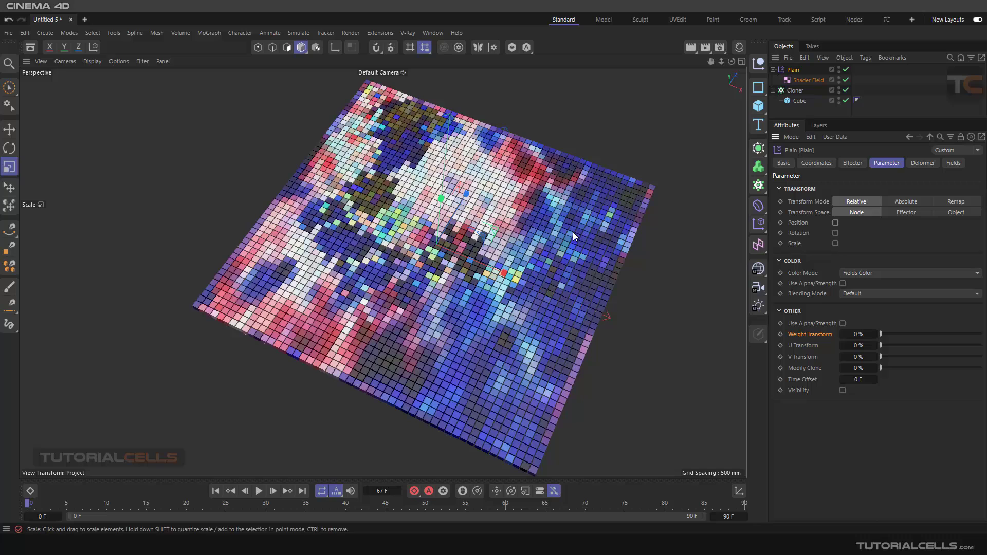
Review the Shader Field's Field settings, including the Frame refresh option, and play the animation
click(795, 81)
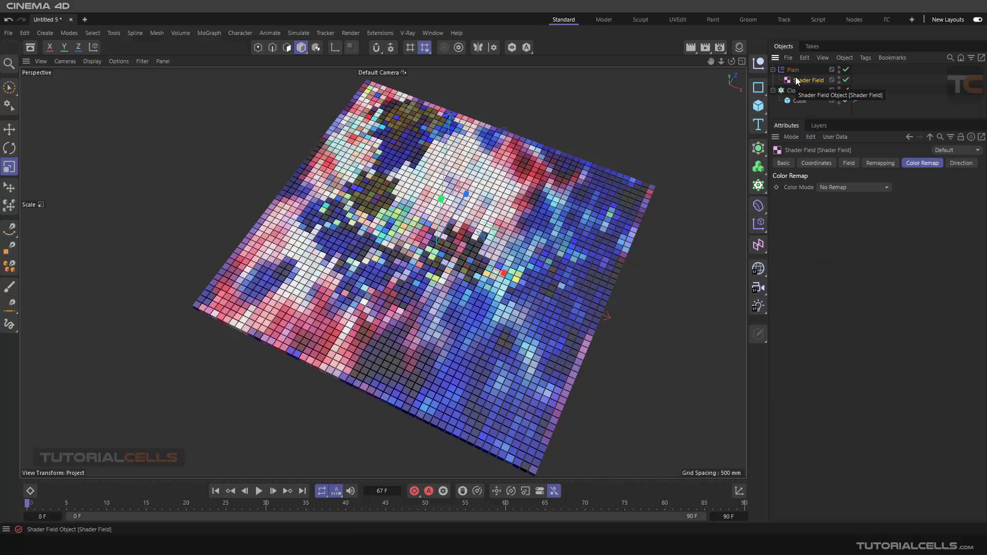
click(795, 70)
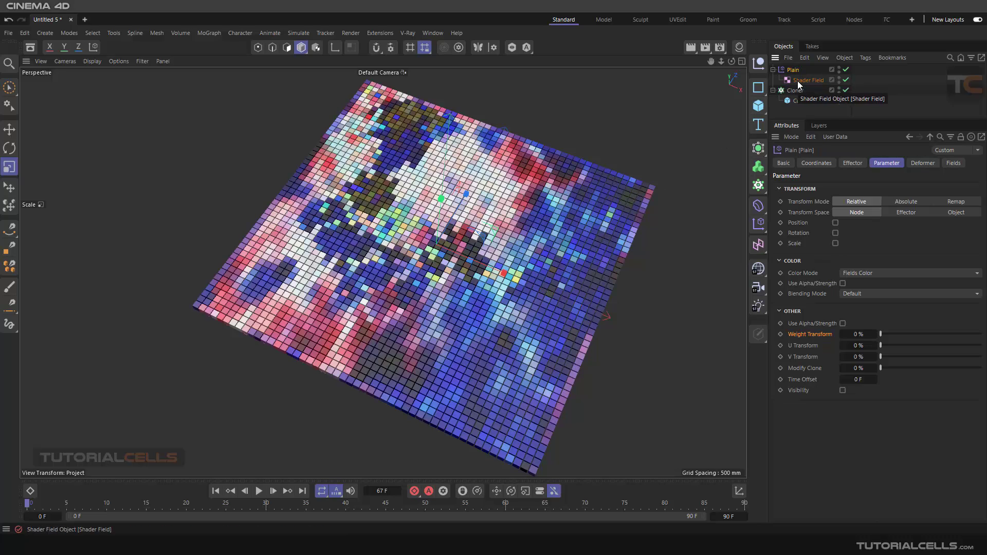
click(800, 81)
click(849, 163)
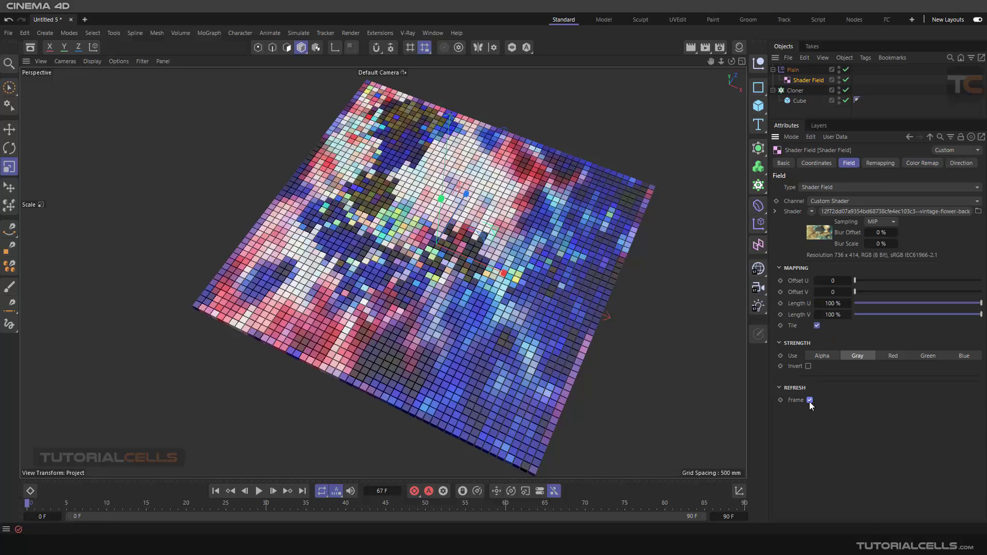
click(260, 492)
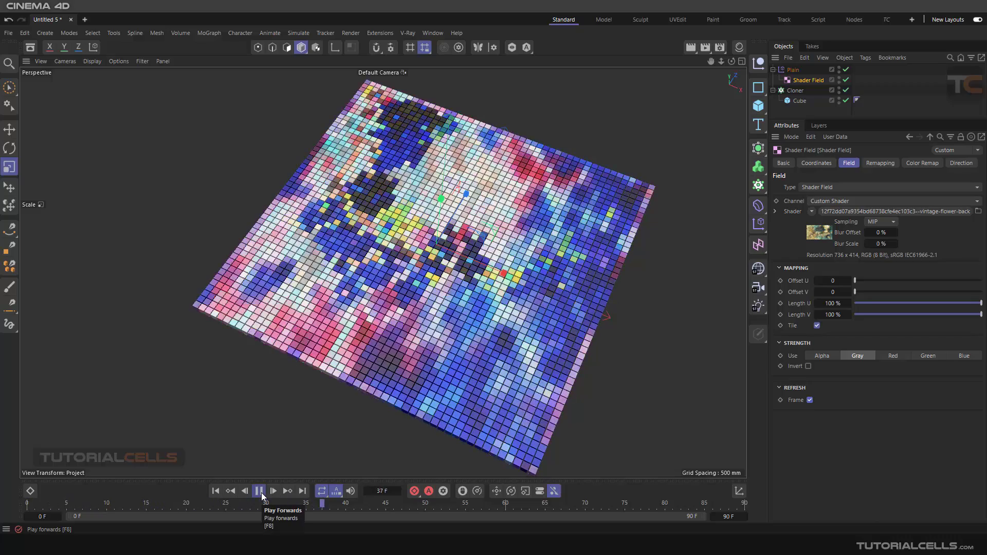
Stop the animation and review the Plain effector's Parameter and Fields settings and the available modifier layers
click(260, 492)
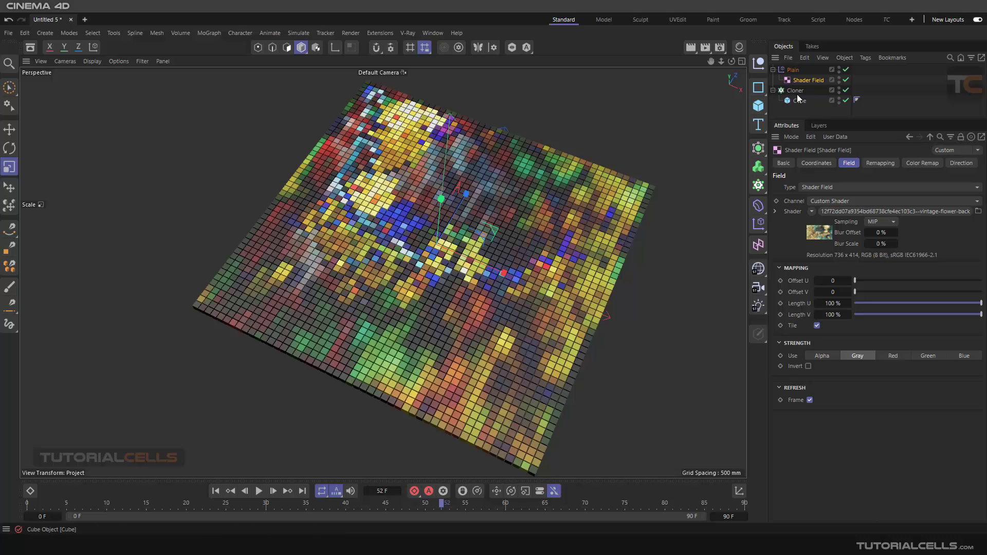
click(793, 70)
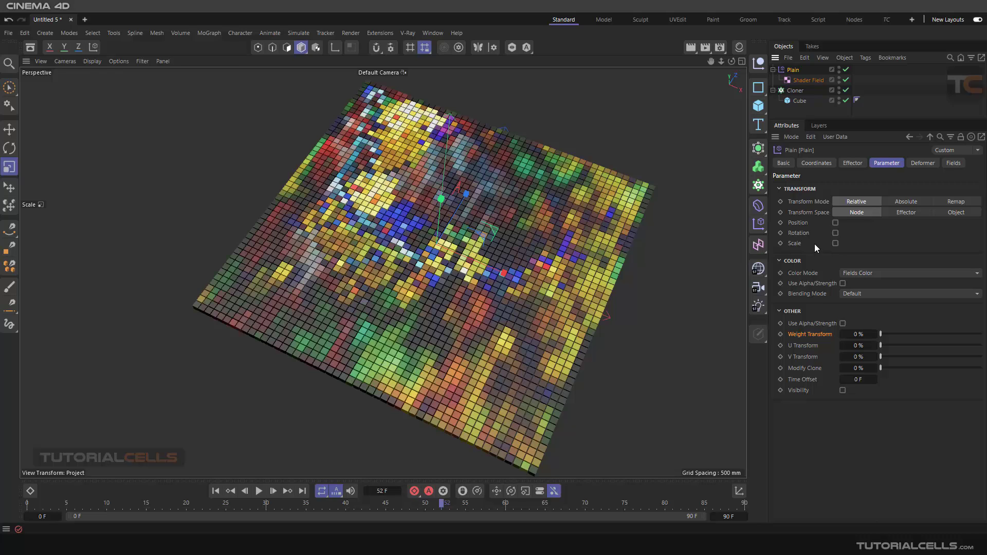
click(798, 79)
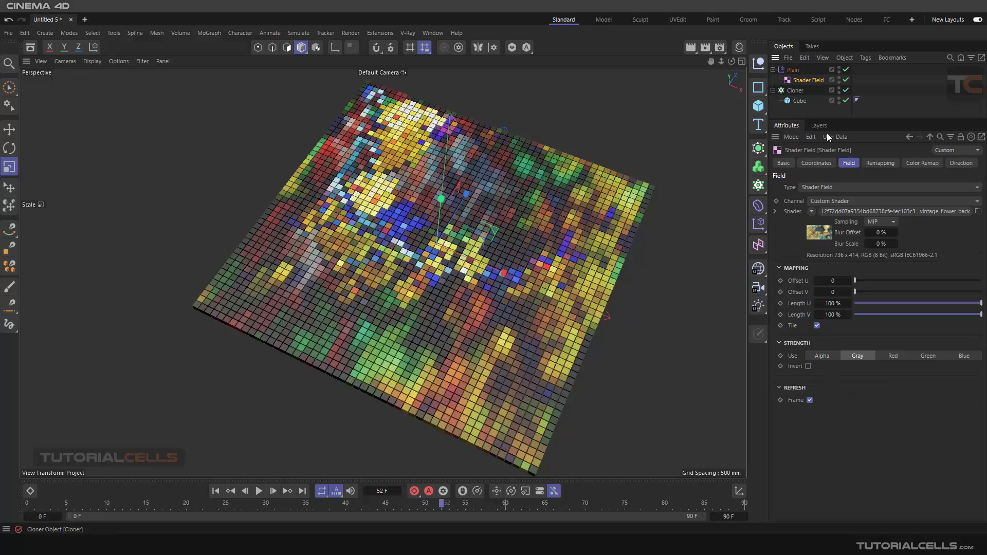
click(792, 69)
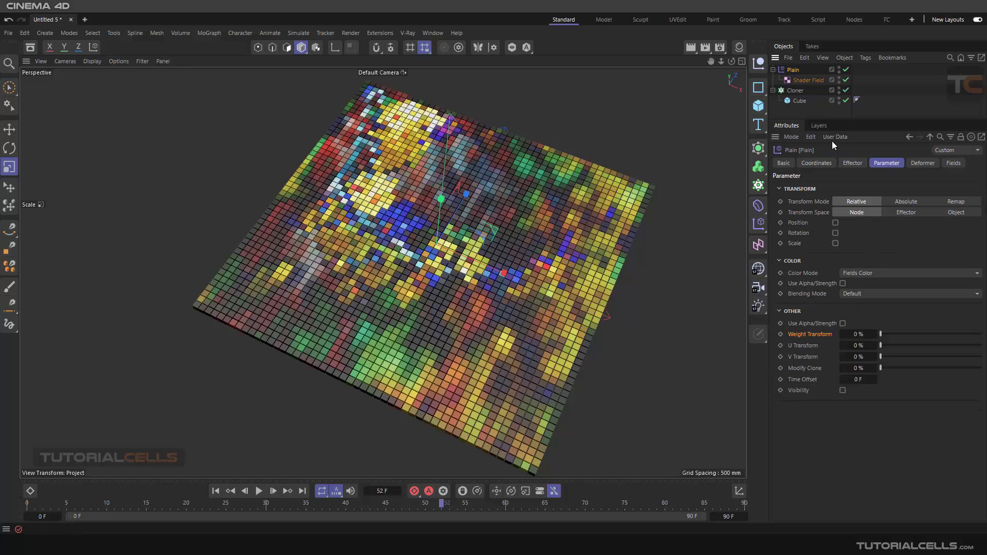
click(952, 163)
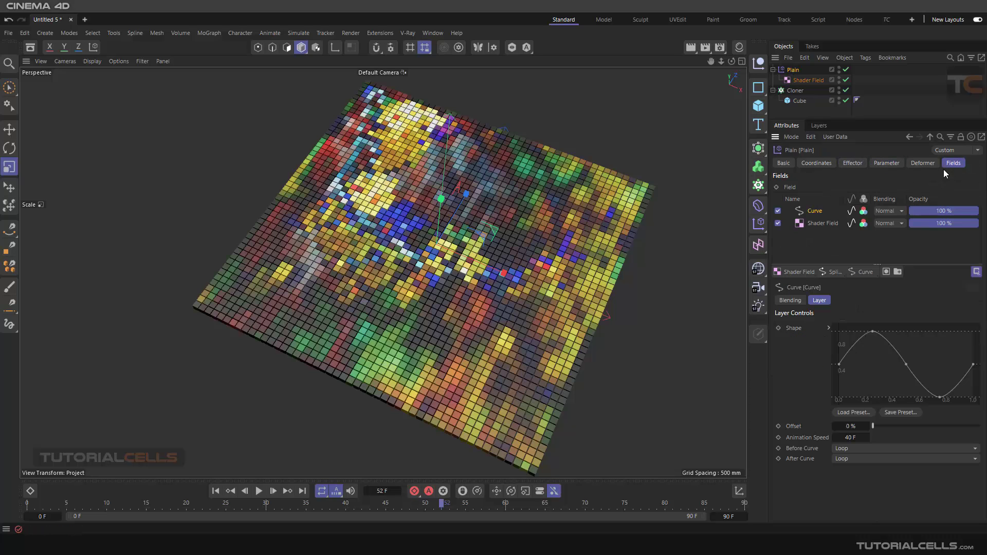
click(860, 273)
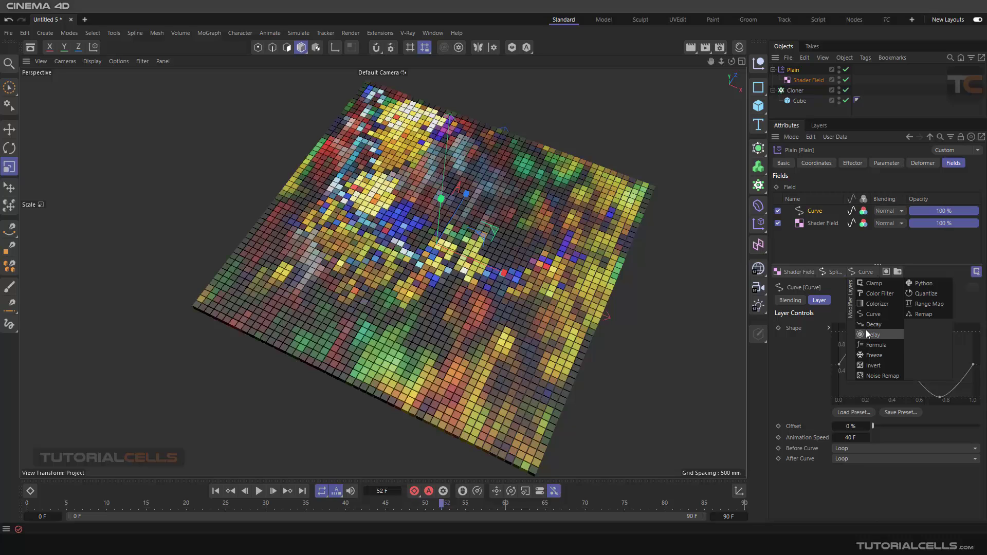
click(663, 283)
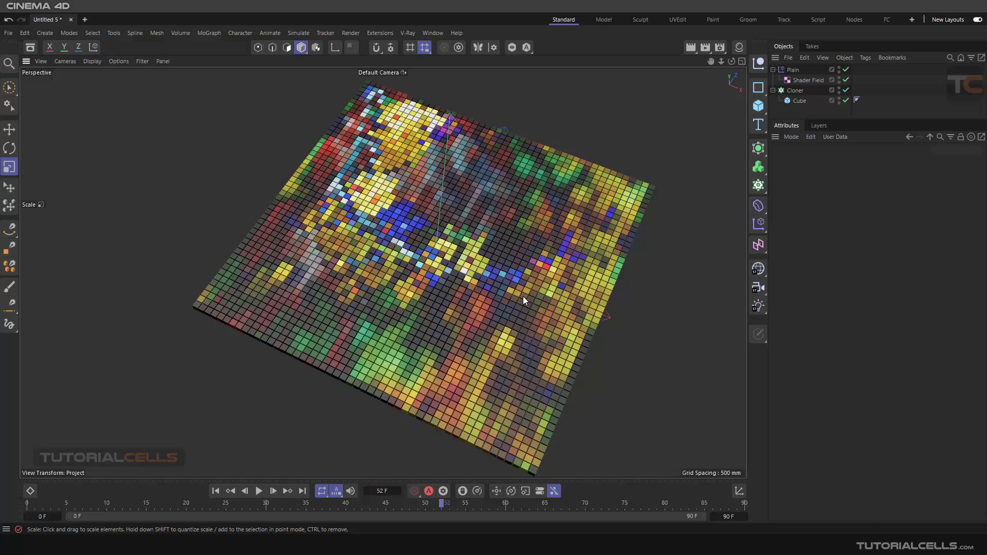
Delete the Plain effector together with its Shader Field from the scene
click(793, 71)
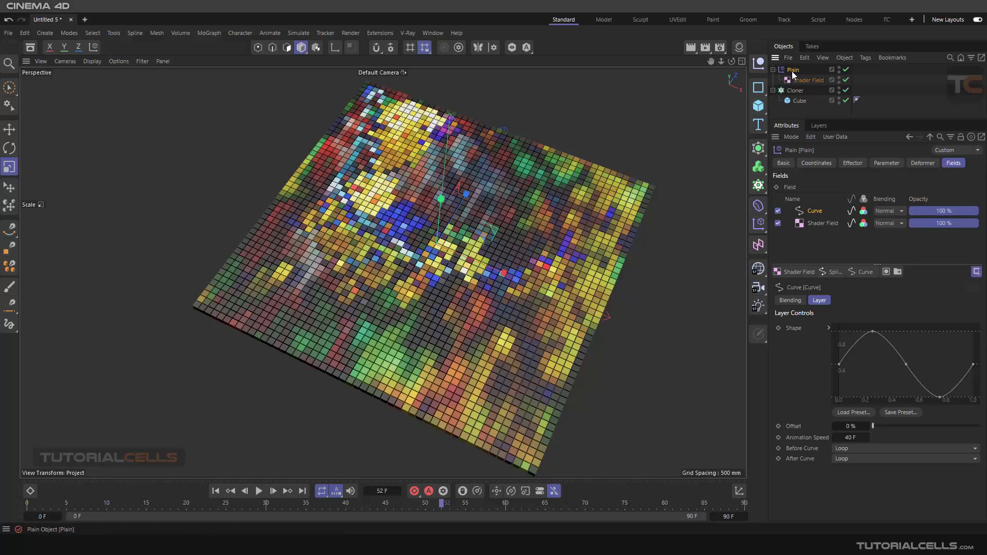
key(Delete)
mouse_move(535, 278)
alt+mouse_down()
mouse_move(527, 247)
mouse_move(522, 255)
alt+mouse_up()
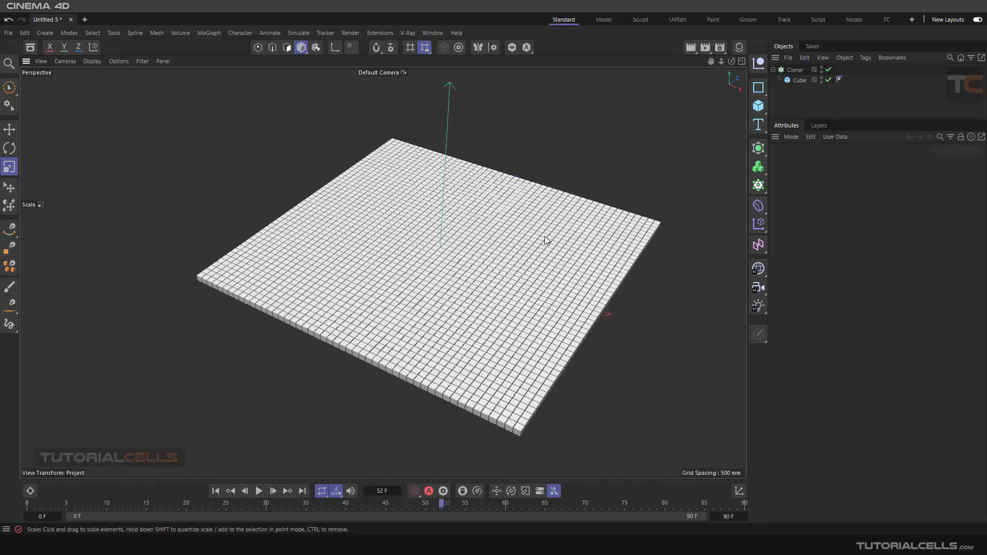
scroll(535, 225, down, 4)
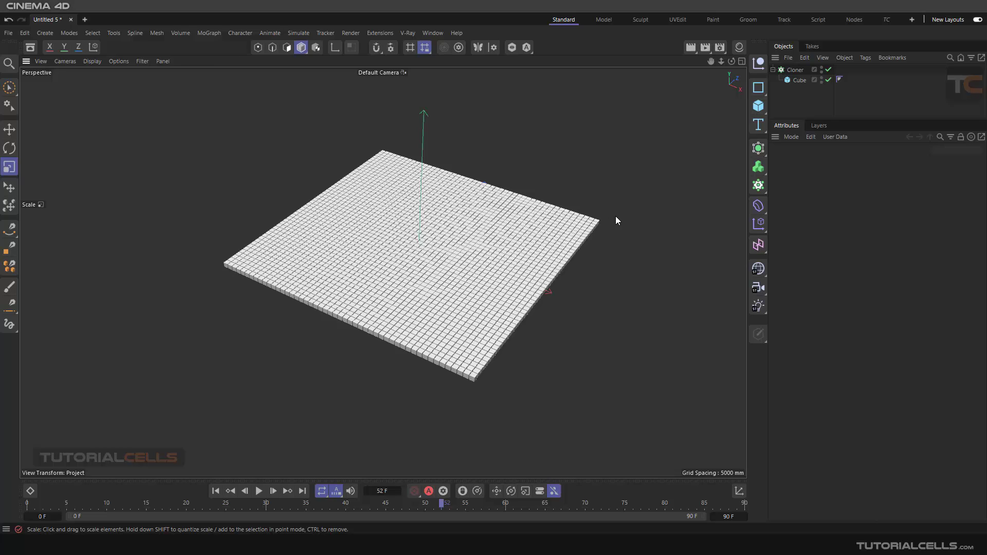
Add a new Plain effector to the Cloner
click(794, 70)
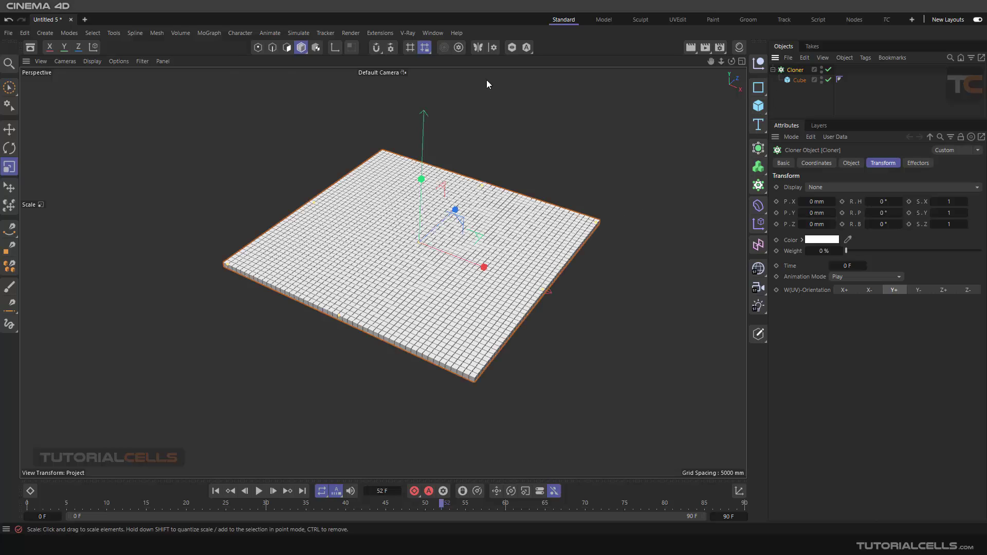
click(208, 32)
mouse_move(220, 55)
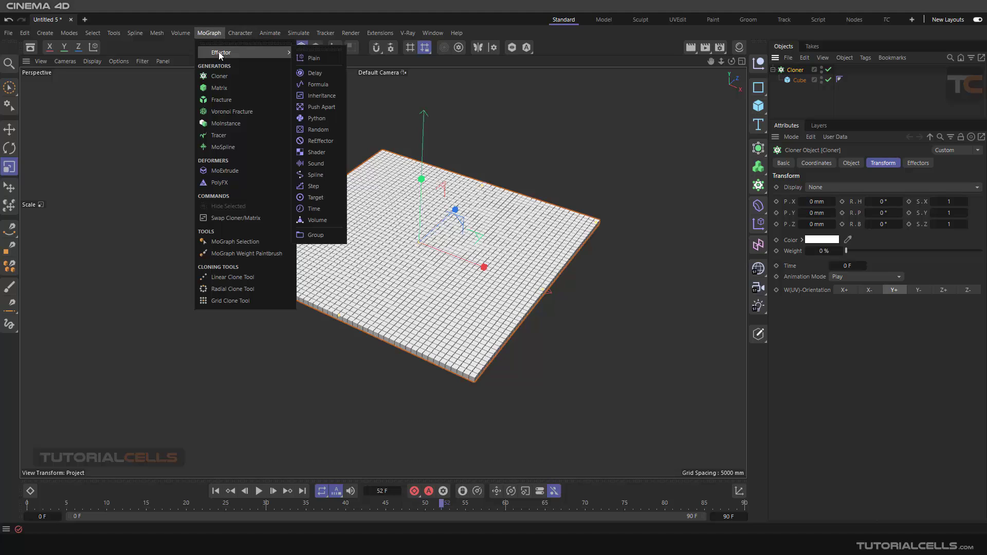
click(304, 59)
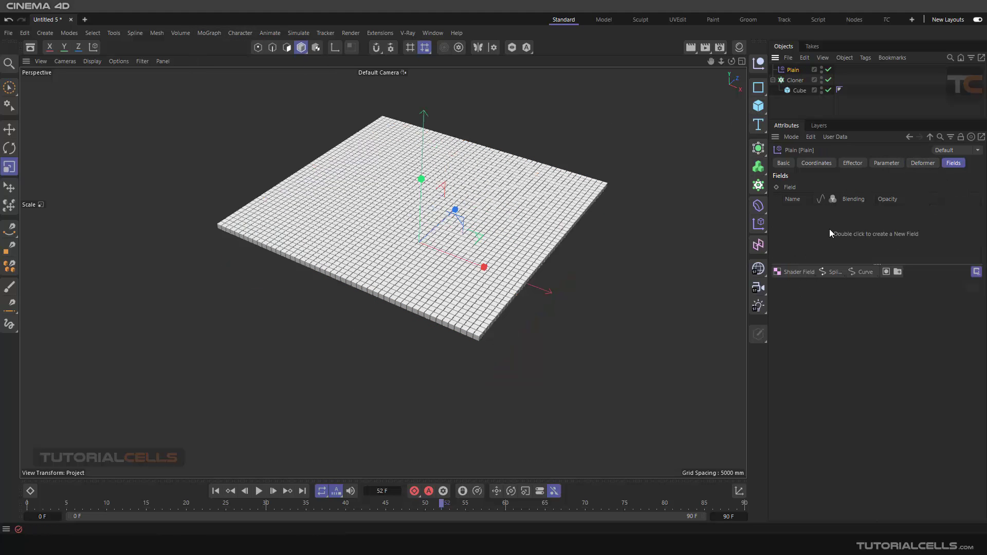
Add a Spherical Field to the Plain effector's Fields list
click(798, 271)
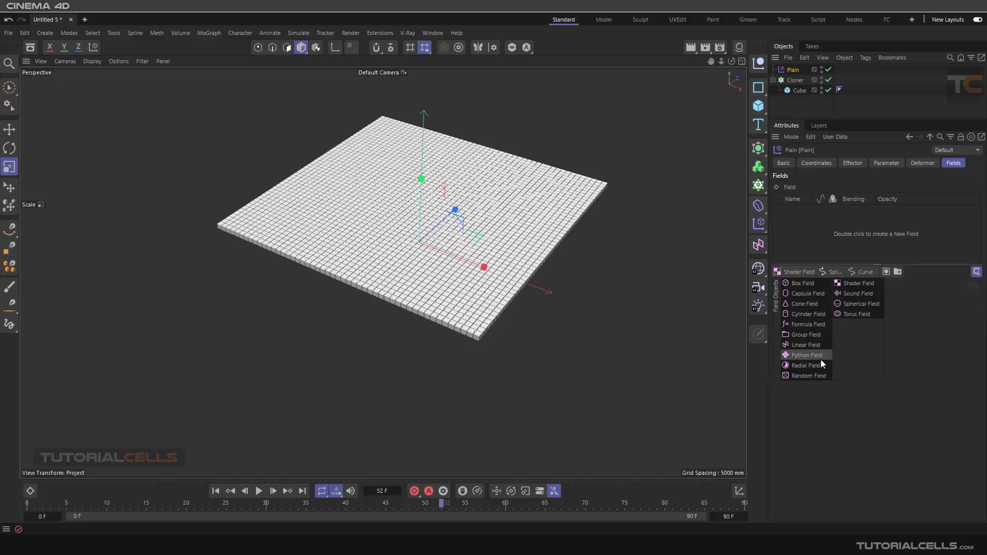
click(854, 305)
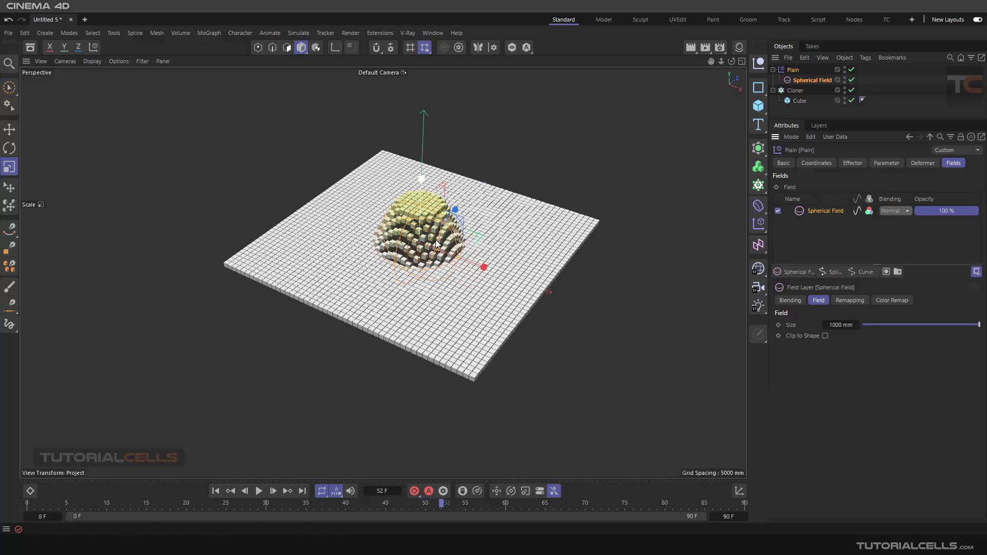
mouse_move(440, 255)
alt+mouse_down()
mouse_move(406, 250)
mouse_move(433, 244)
alt+mouse_up()
scroll(432, 246, up, 3)
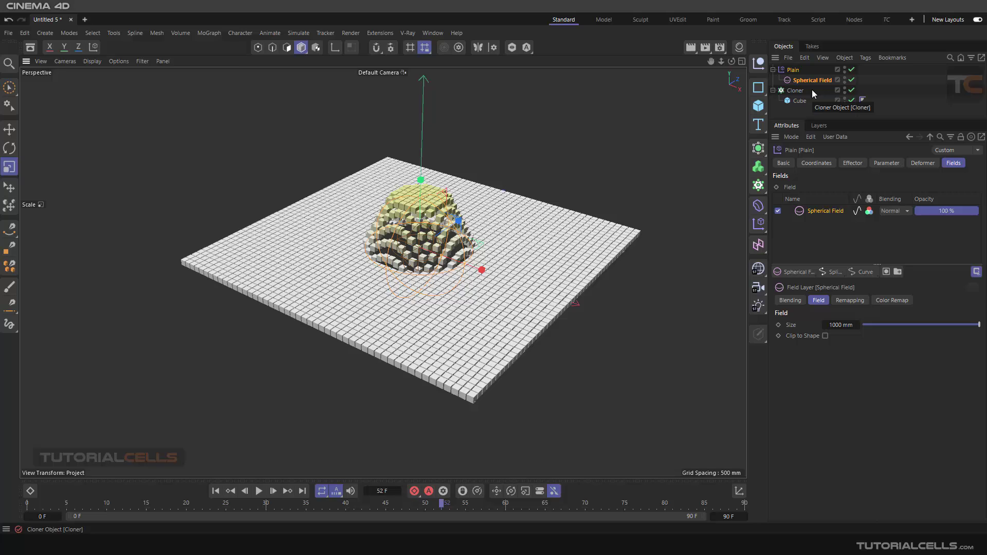
Set the Spherical Field's Inner Offset to 100% and the Plain effector's P.Y position to 1256 mm
click(849, 300)
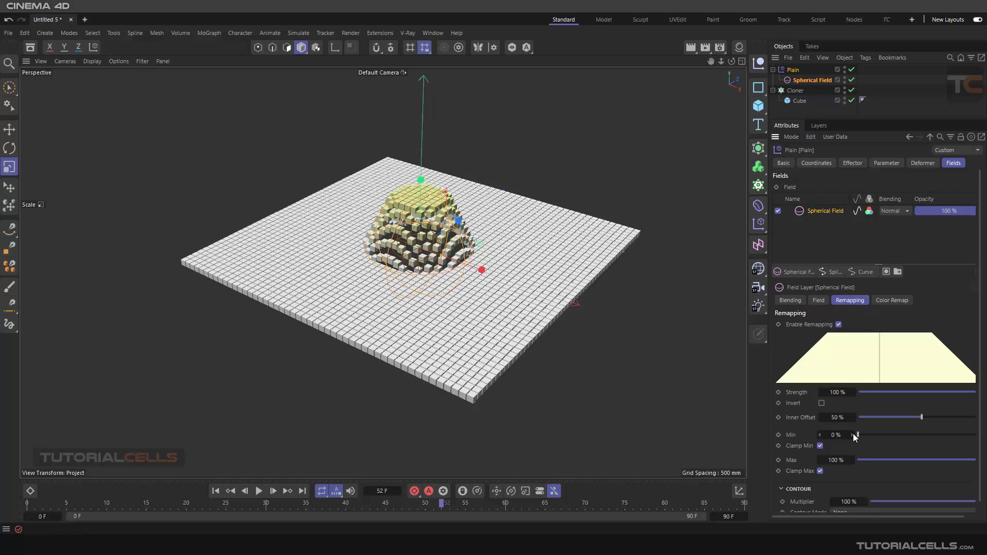
mouse_move(857, 434)
mouse_down()
mouse_move(871, 434)
mouse_move(850, 433)
mouse_up()
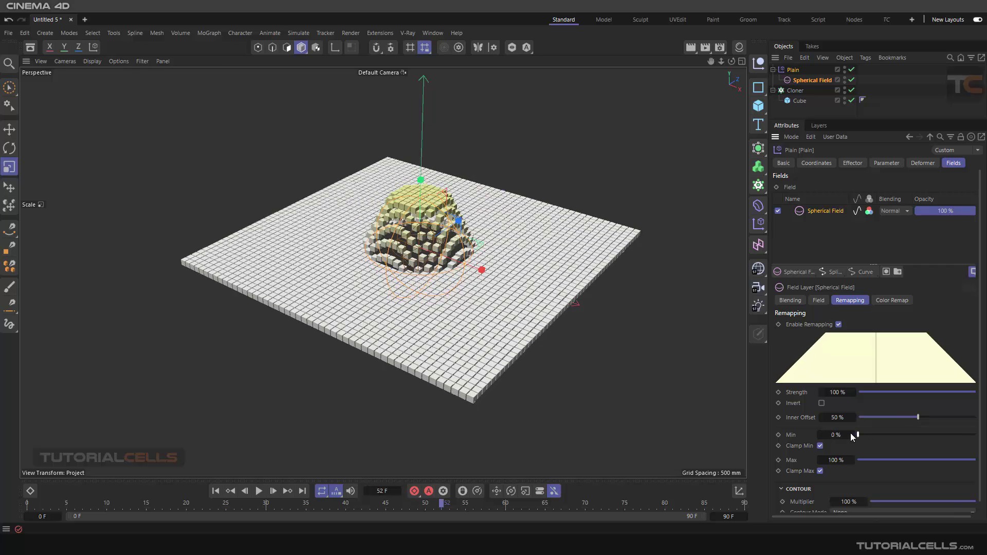
drag(916, 418, 986, 414)
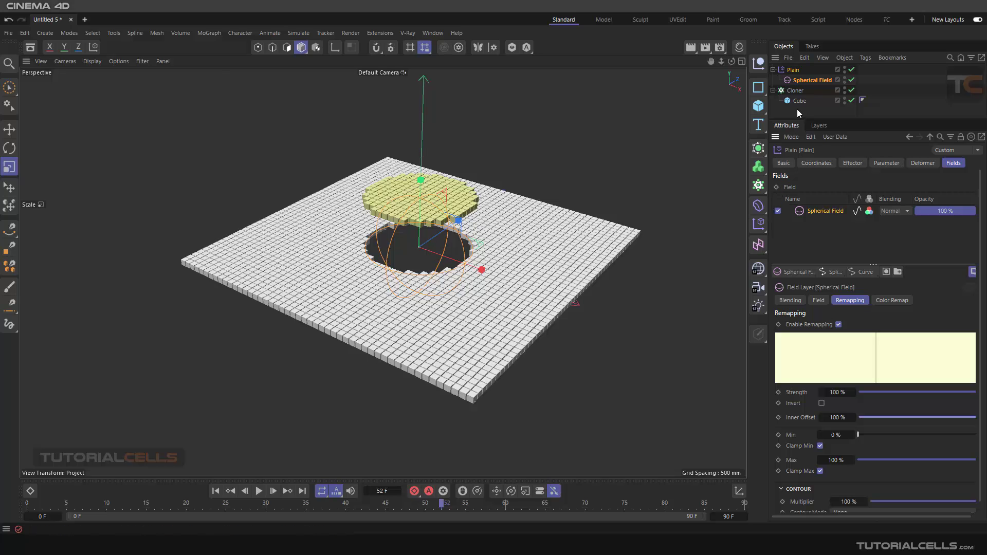
click(880, 163)
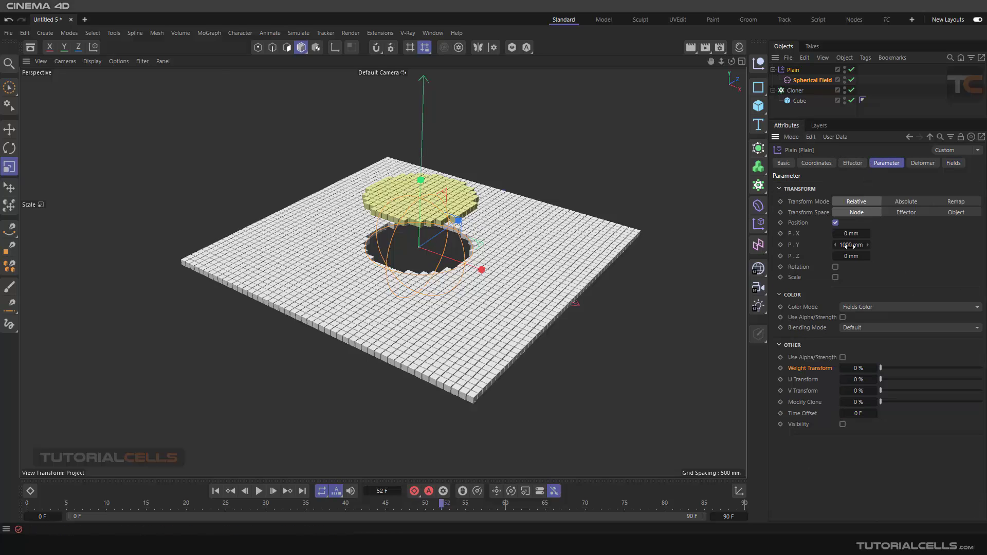
drag(849, 245, 887, 246)
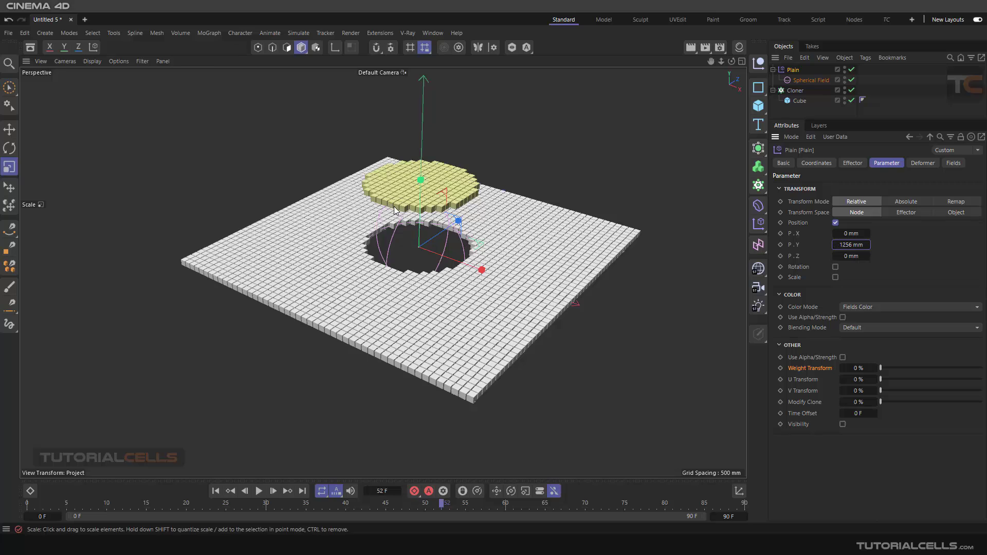
Move the Spherical Field near the grid's left corner and record its starting keyframe at frame 0
click(794, 79)
key(e)
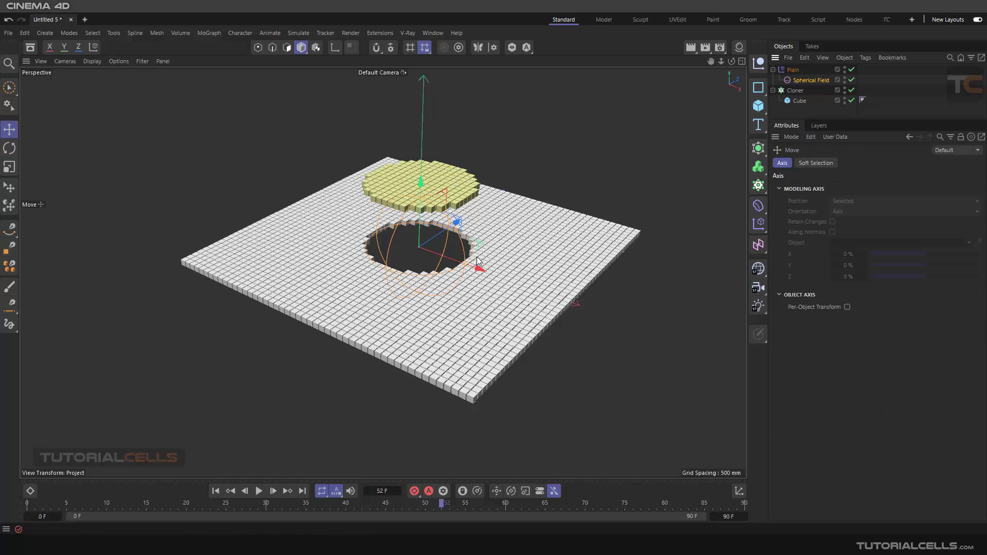
drag(477, 261, 337, 245)
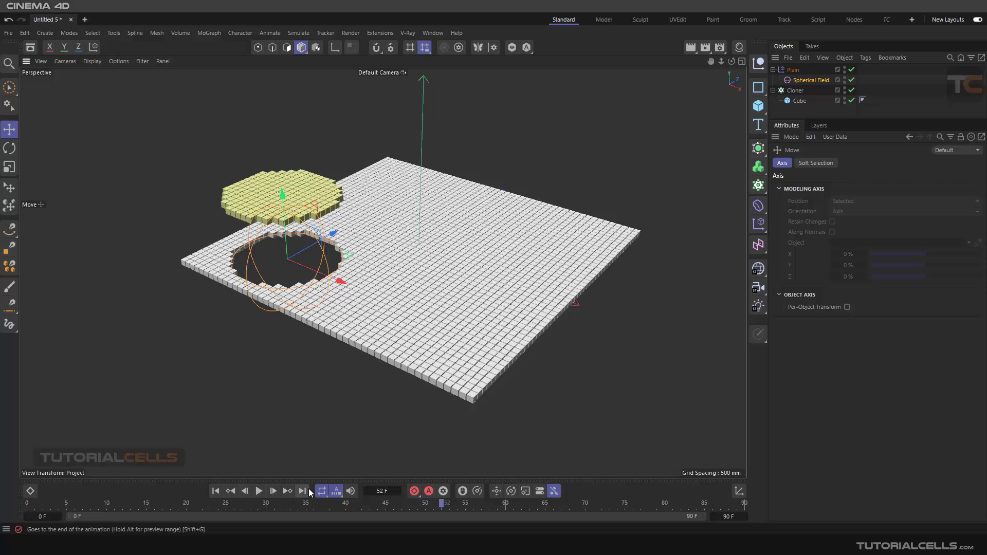
click(419, 492)
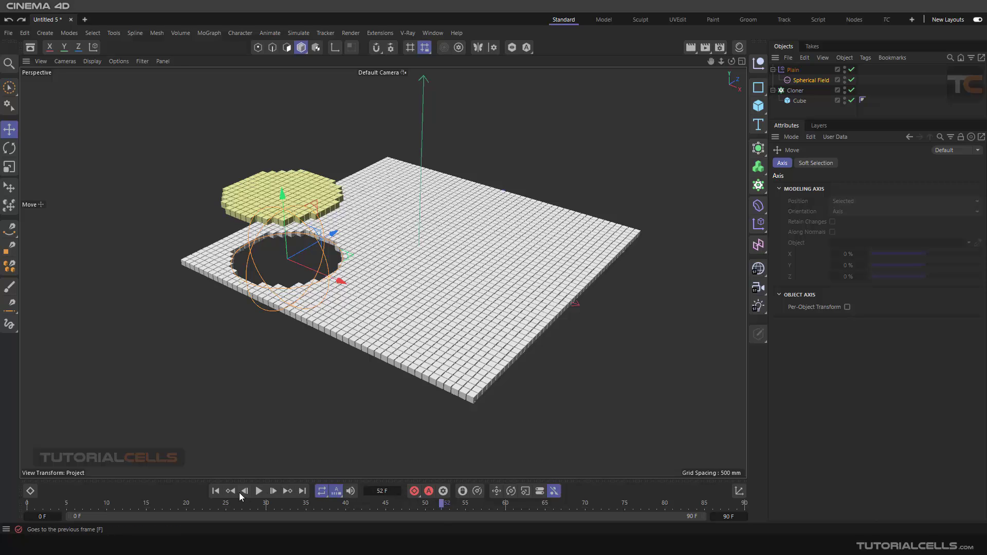
click(221, 494)
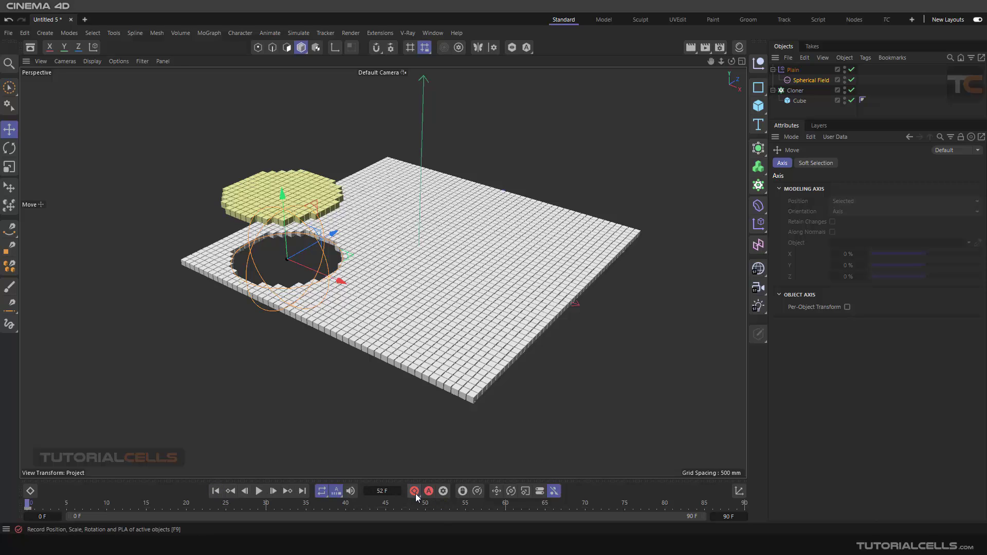
Move the Spherical Field near the grid's right corner at frame 15 and record a keyframe
drag(29, 504, 151, 507)
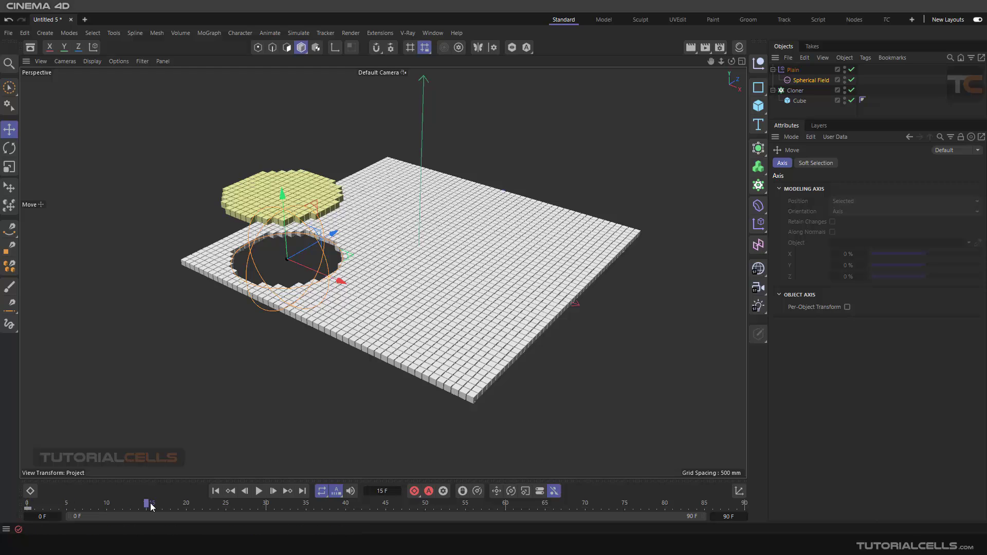
drag(350, 255, 601, 239)
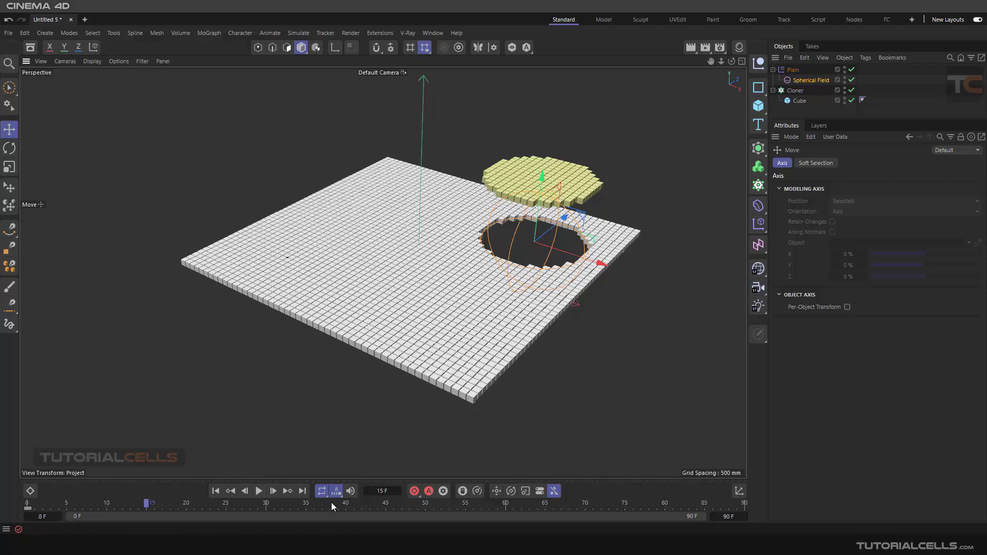
click(414, 491)
Move the Spherical Field near the grid's back corner at frame 30 and record a keyframe
drag(147, 505, 267, 505)
drag(600, 236, 449, 183)
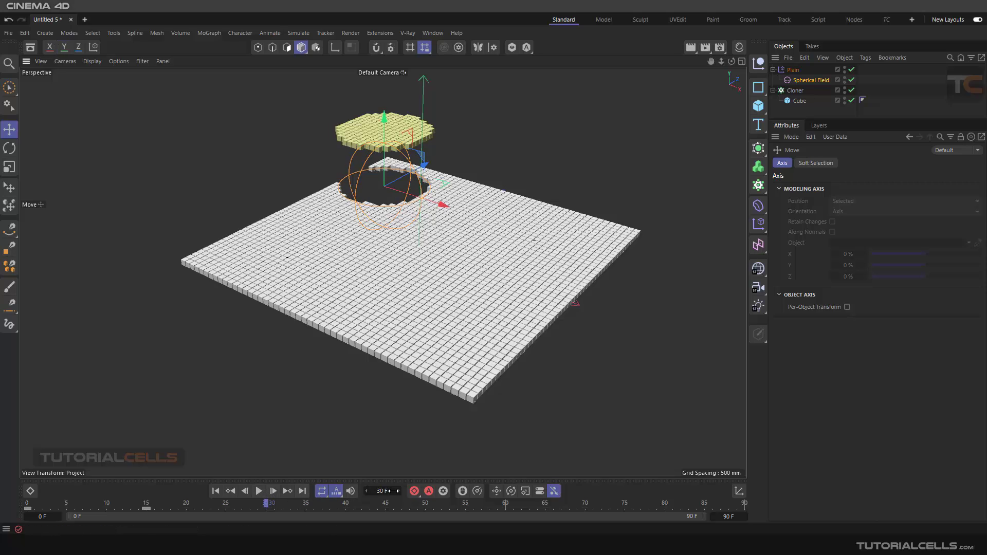
click(414, 491)
Record a keyframe for the Spherical Field near the grid's front corner at frame 55 and play the animation from the start
drag(285, 503, 431, 508)
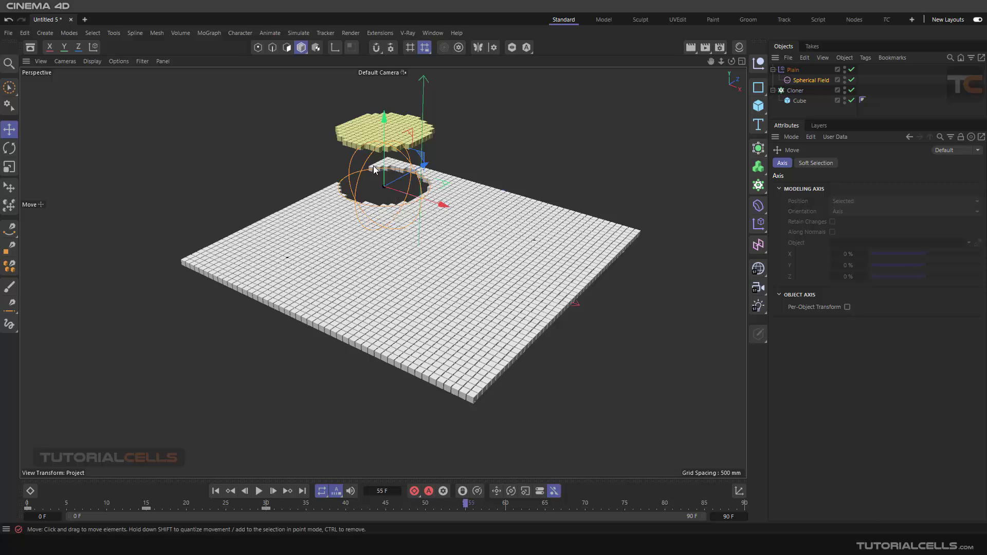
alt+drag(387, 252, 397, 231)
drag(436, 159, 499, 311)
click(415, 494)
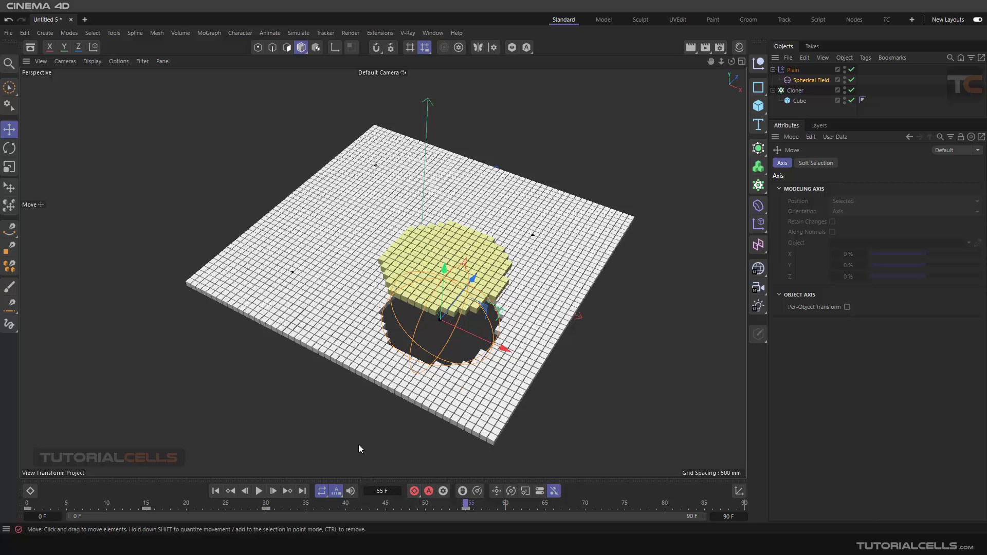
click(215, 491)
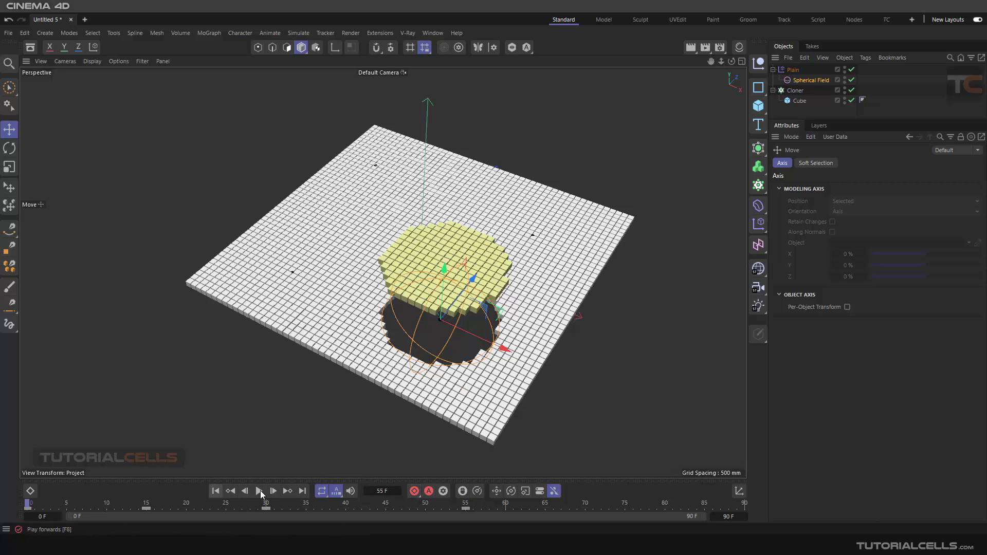
click(260, 492)
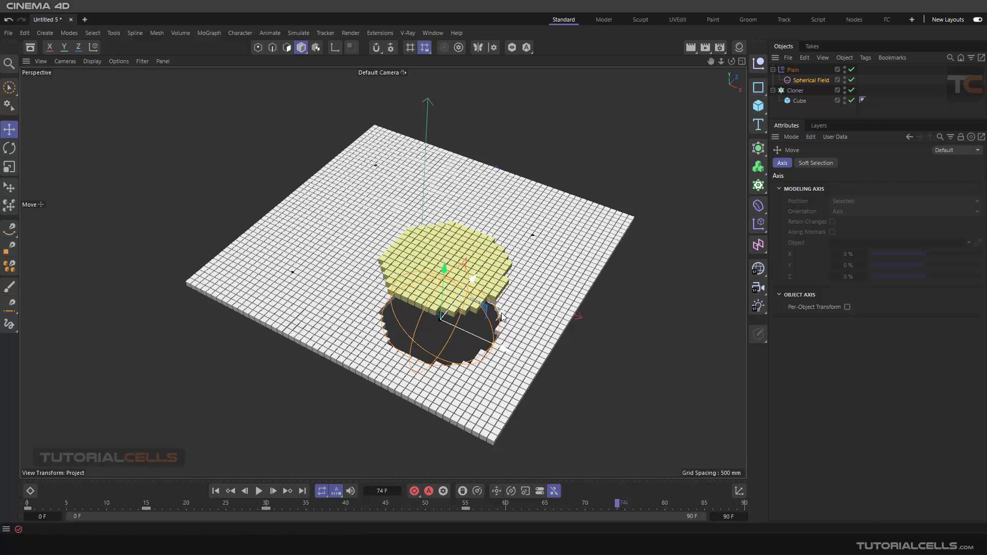
Keyframe the Spherical Field past the grid's left edge at frame 74 and past its right edge at frame 90, and preview the animation
drag(464, 300, 311, 281)
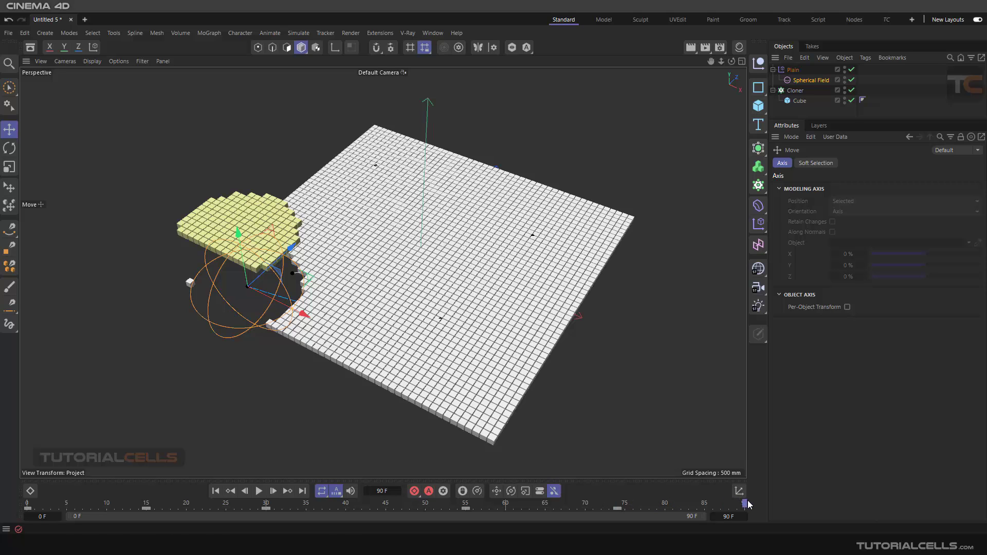
drag(310, 280, 664, 233)
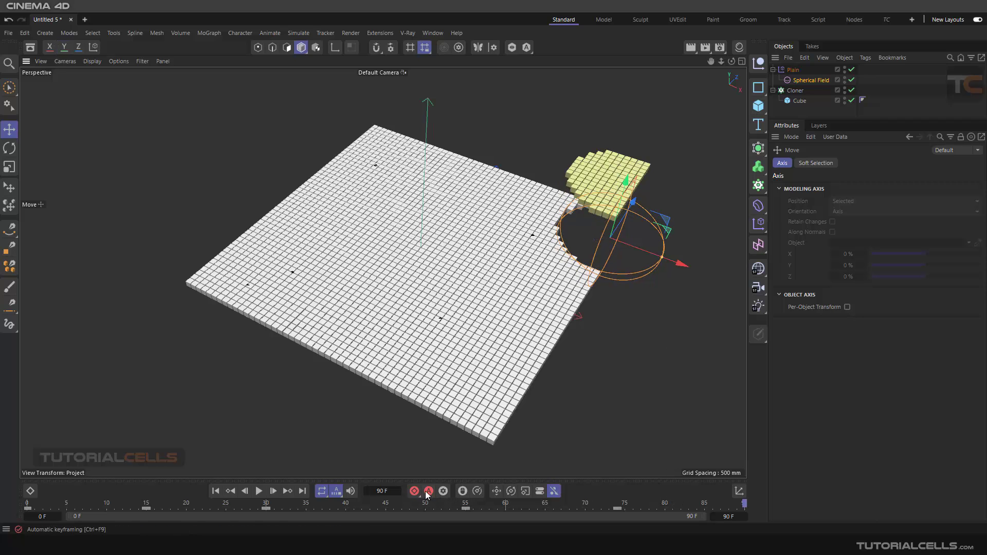
click(218, 491)
click(257, 491)
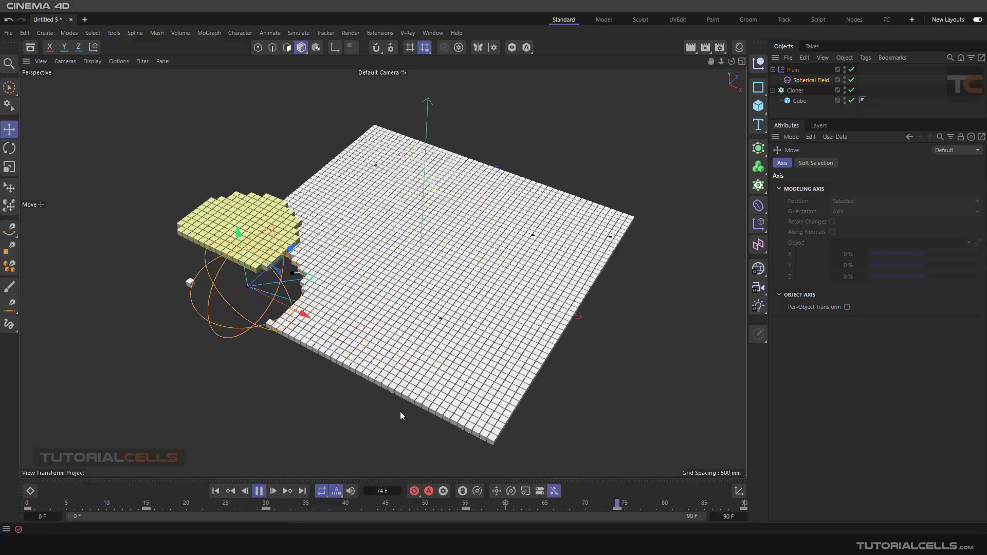
Add a Decay modifier layer above the Spherical Field in the Plain effector's field list
alt+drag(401, 411, 439, 348)
alt+middle_drag(439, 348, 457, 357)
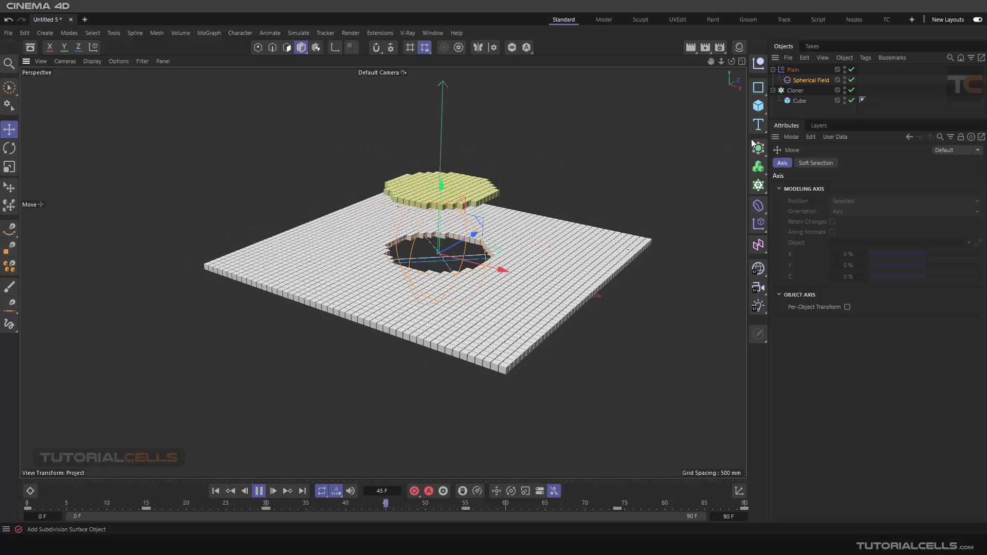
click(794, 70)
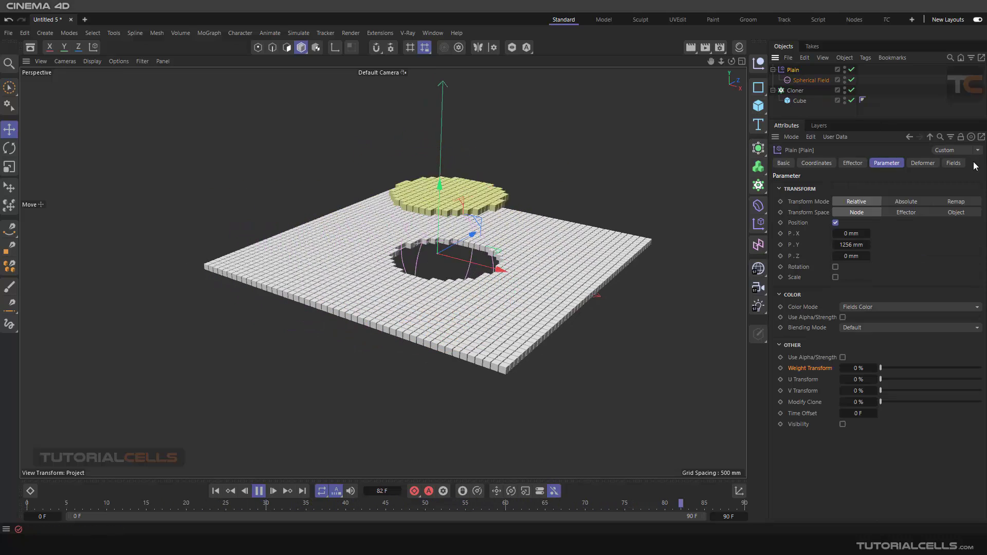
click(954, 163)
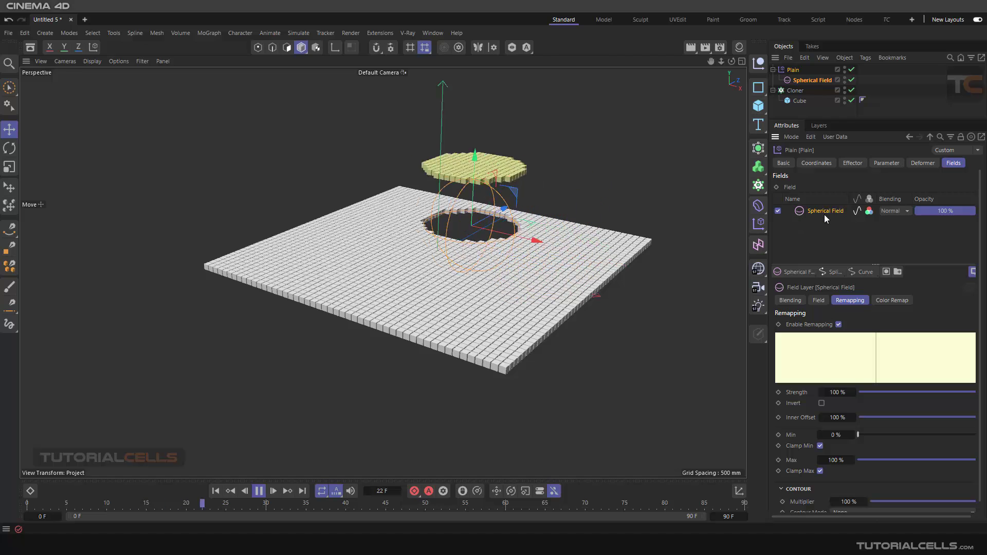
click(816, 300)
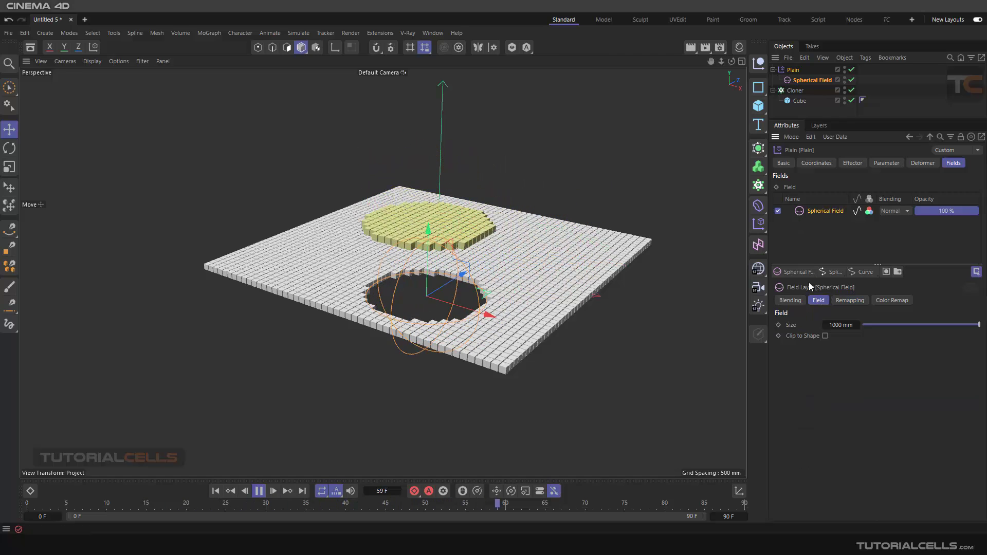
click(856, 274)
click(873, 325)
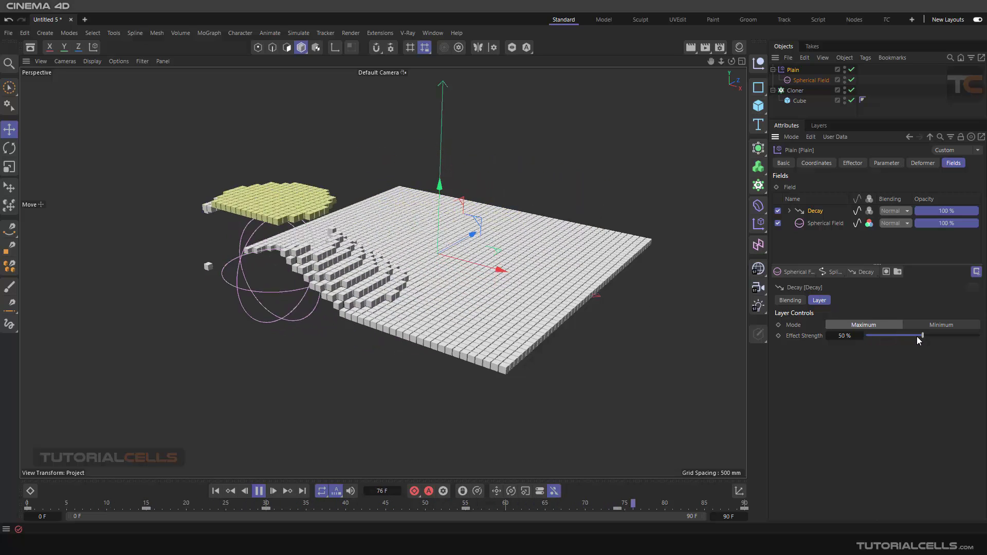
Try Effect Strengths of 73 % and 25 % on the Decay layer and settle on 39 %
drag(925, 337, 949, 335)
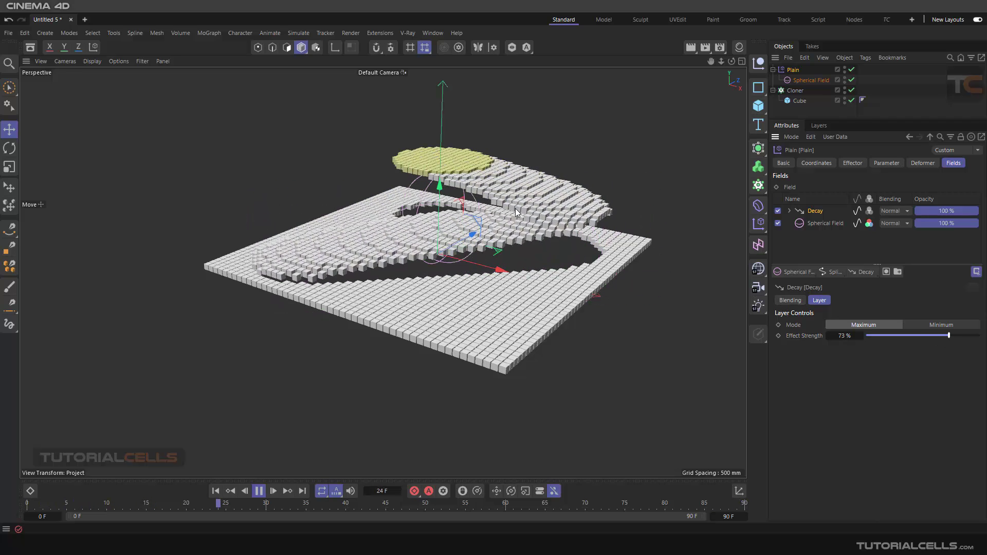
click(893, 335)
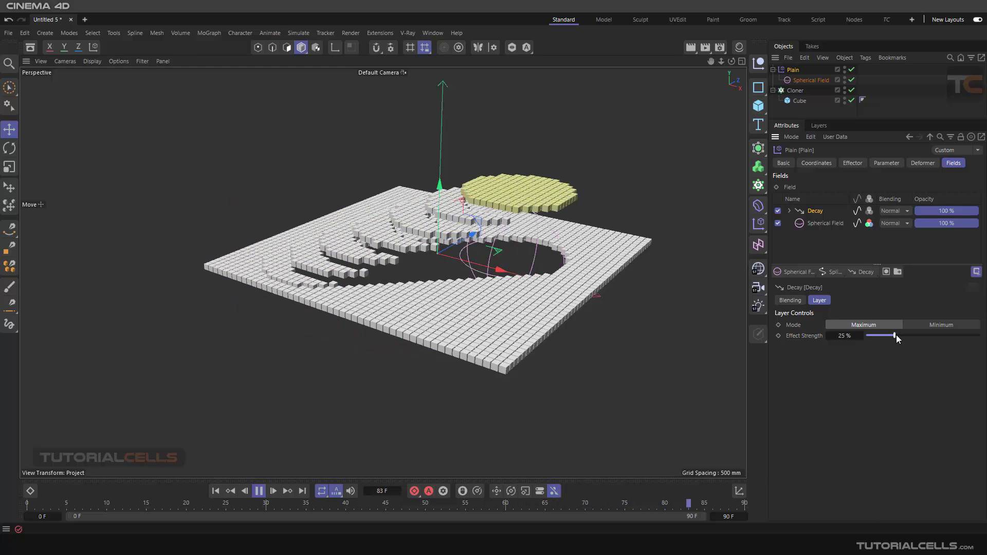
drag(896, 335, 911, 337)
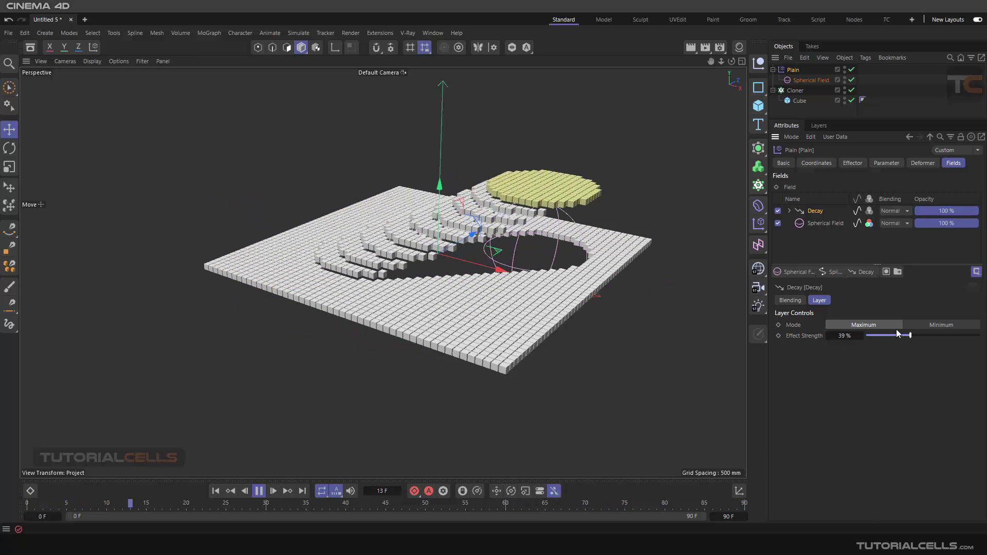
Compare the Decay layer's Minimum and Maximum modes during playback, ending on Maximum
click(913, 326)
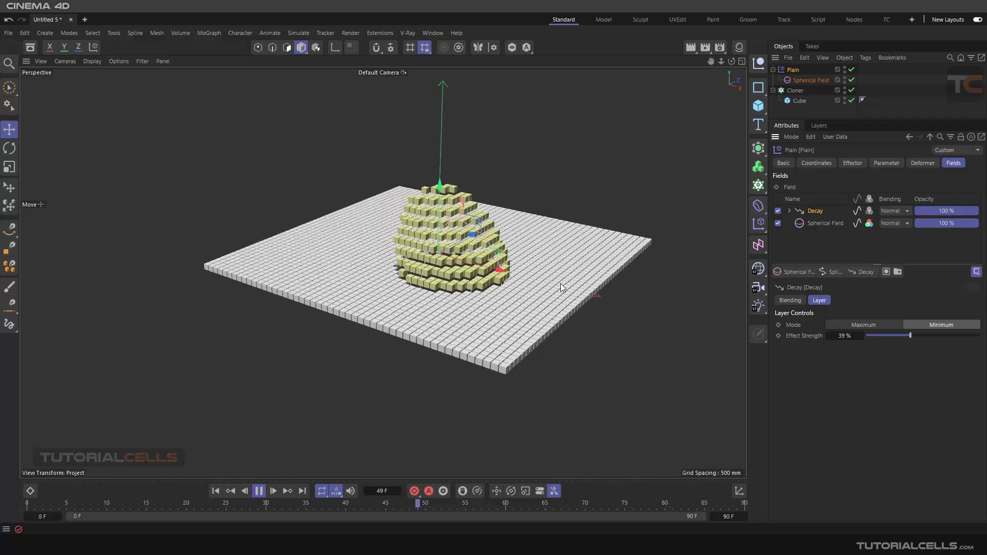
click(859, 325)
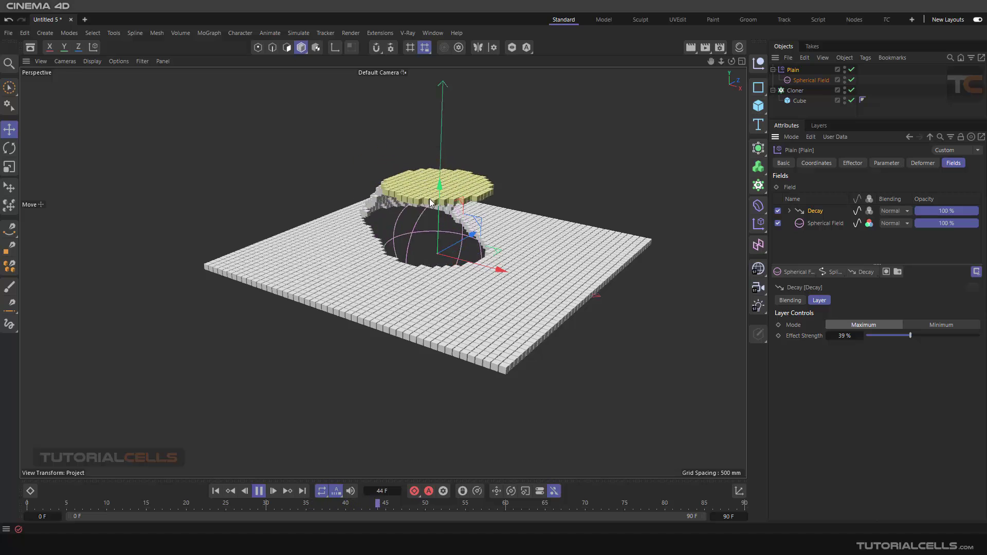
click(923, 323)
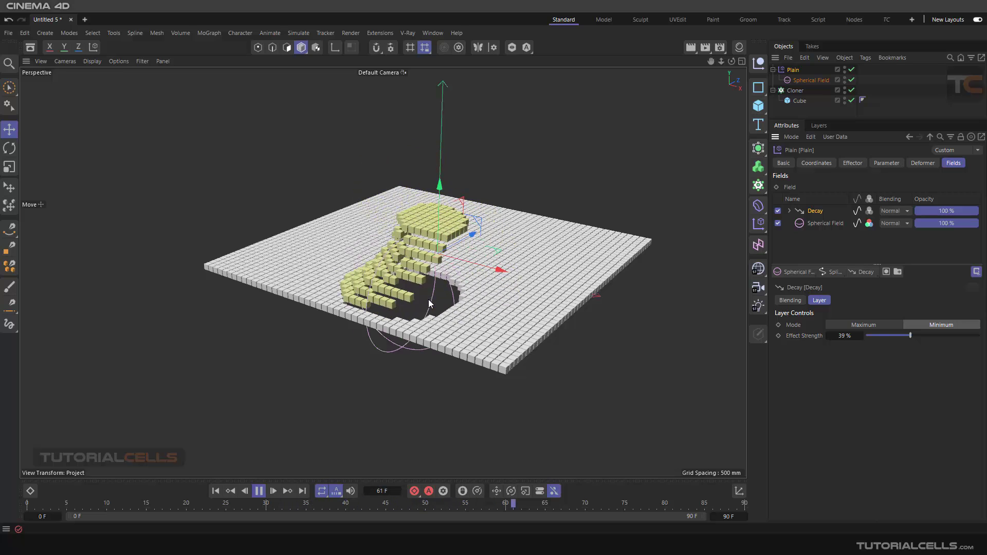
click(859, 324)
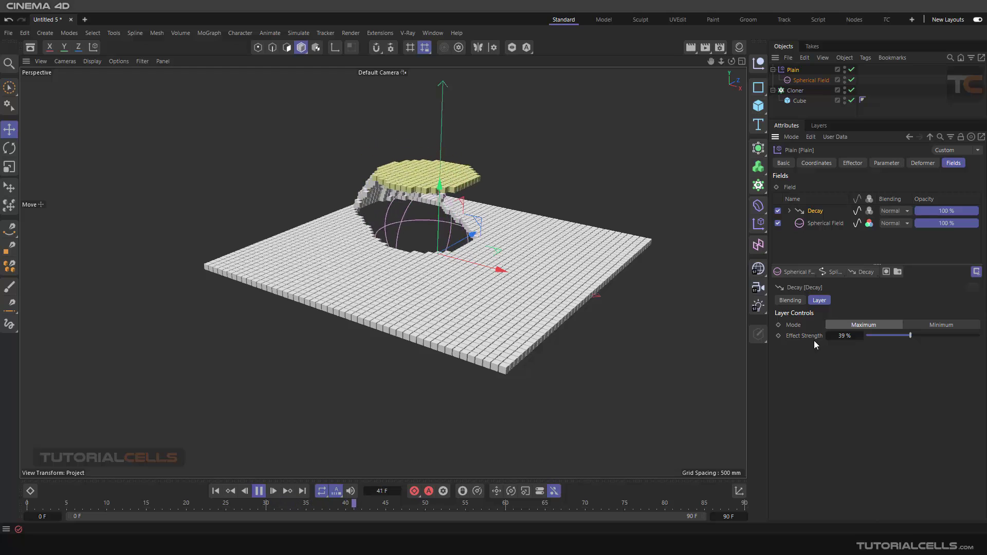
Delete the Decay layer from the Plain effector's fields and add a Delay modifier layer above the Spherical Field
click(797, 81)
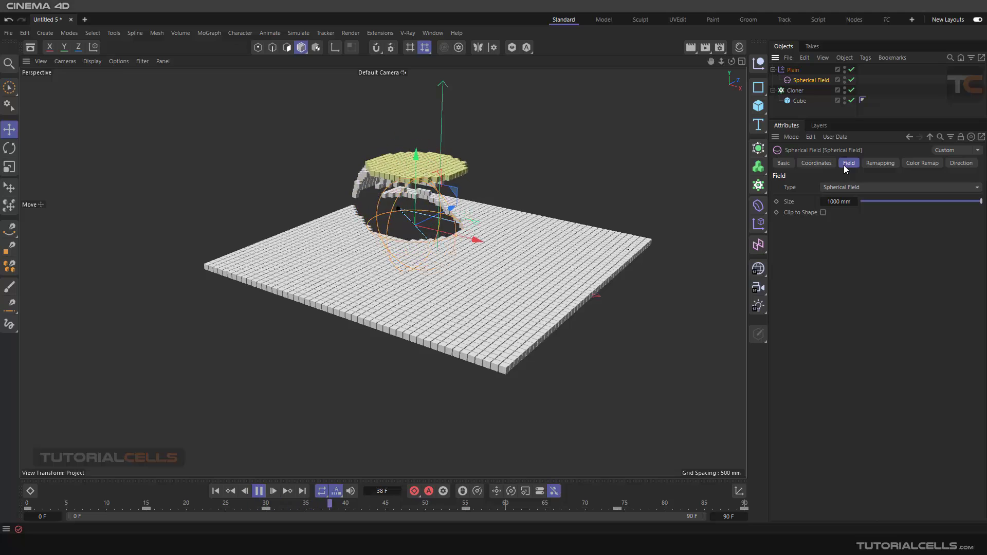
click(793, 70)
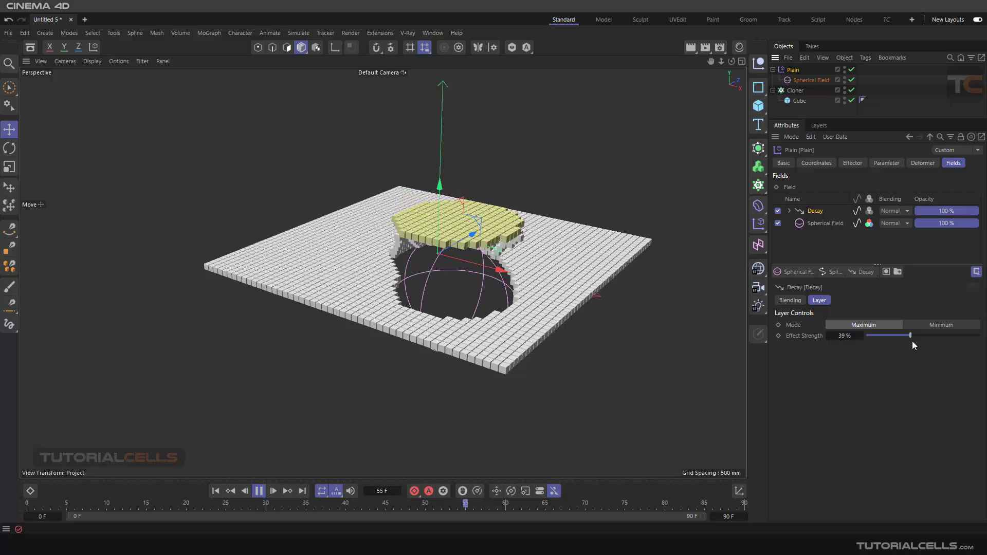
click(813, 210)
key(Delete)
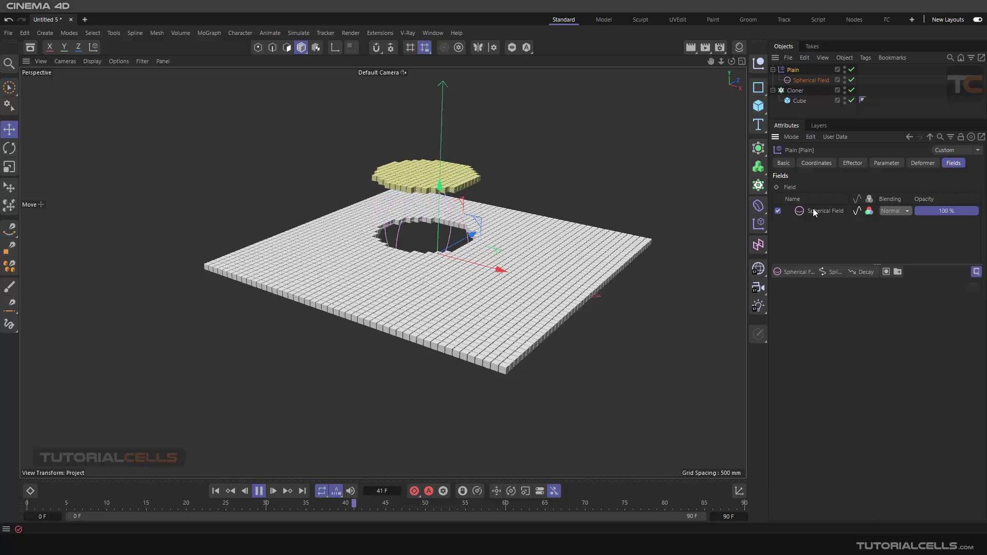
click(855, 273)
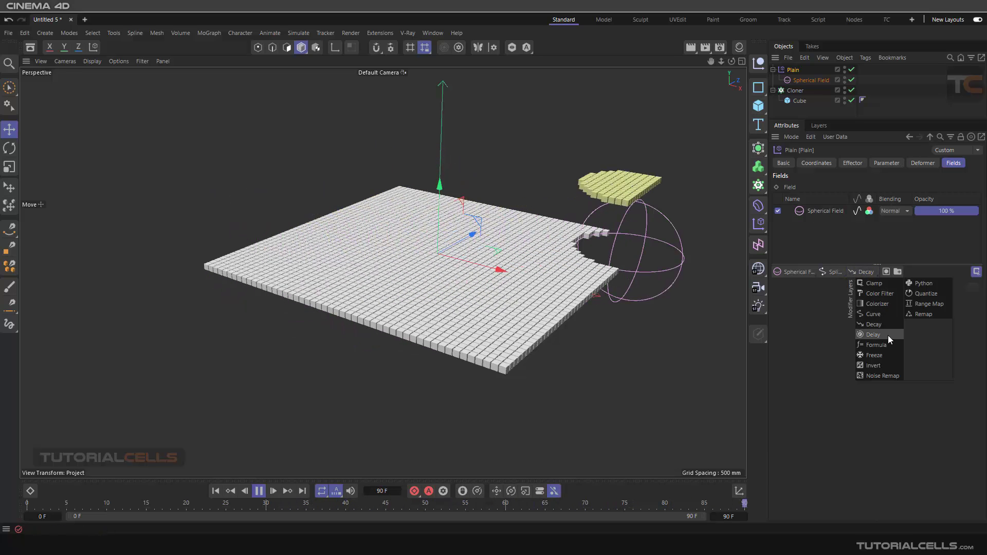
click(874, 334)
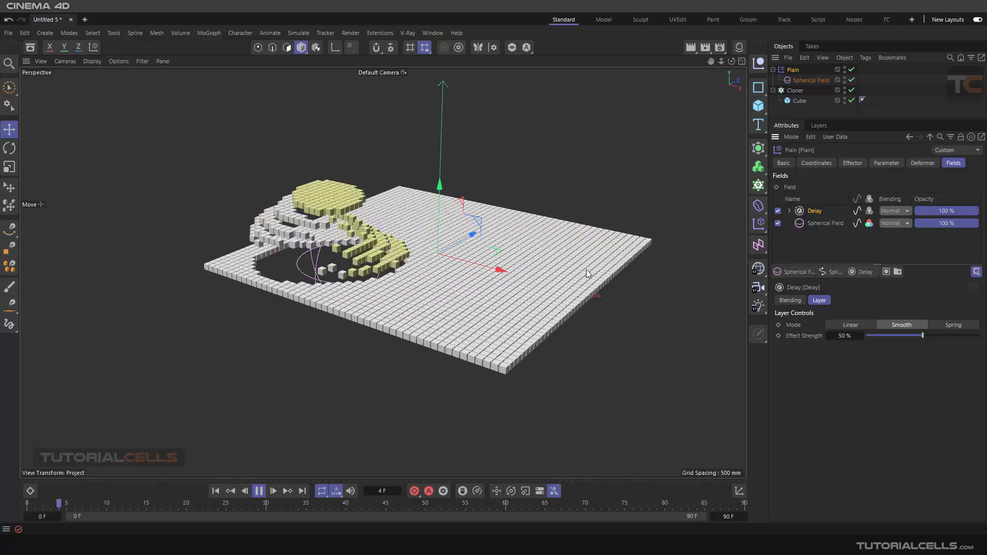
Try the Delay layer's Linear and Smooth modes, choose Spring, and set its Effect Strength to 56 %
click(860, 327)
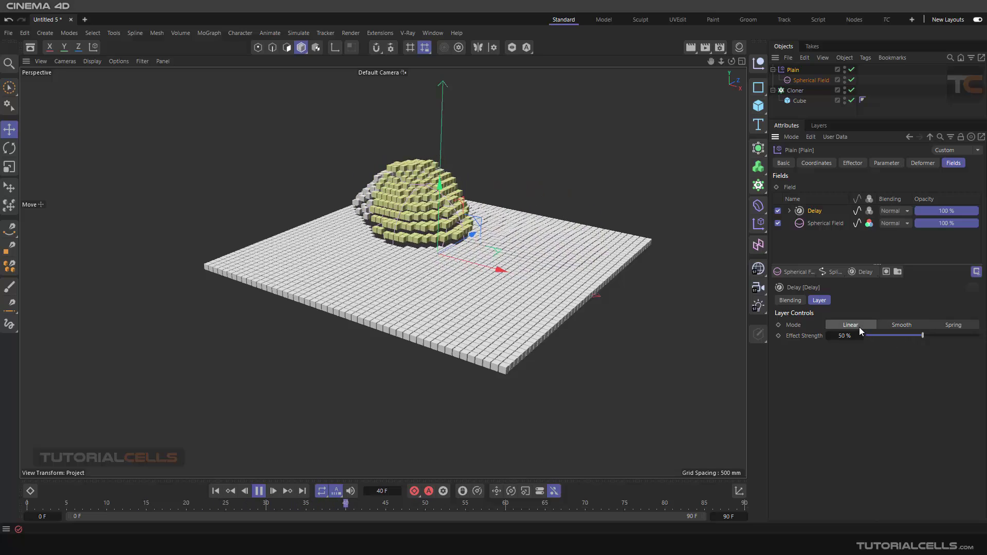
click(897, 326)
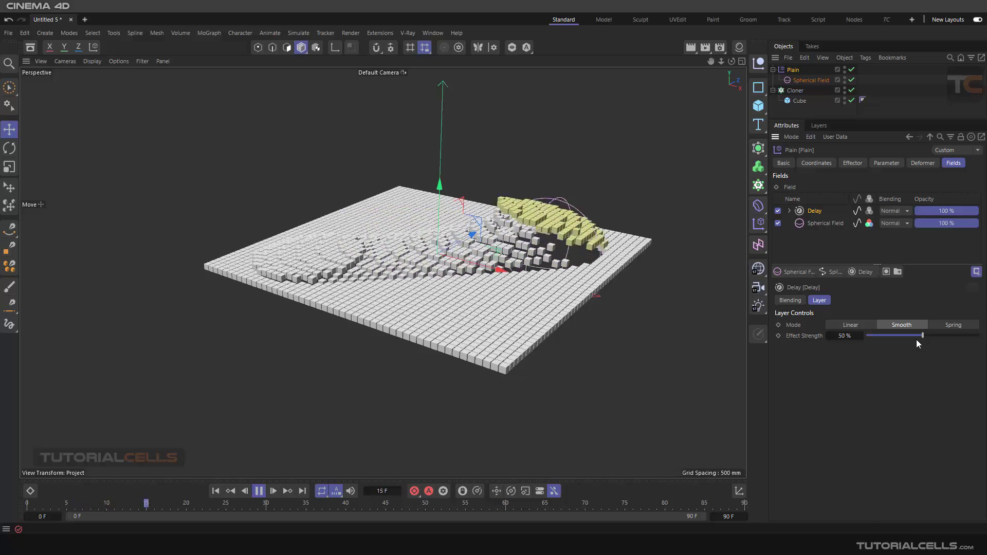
click(944, 326)
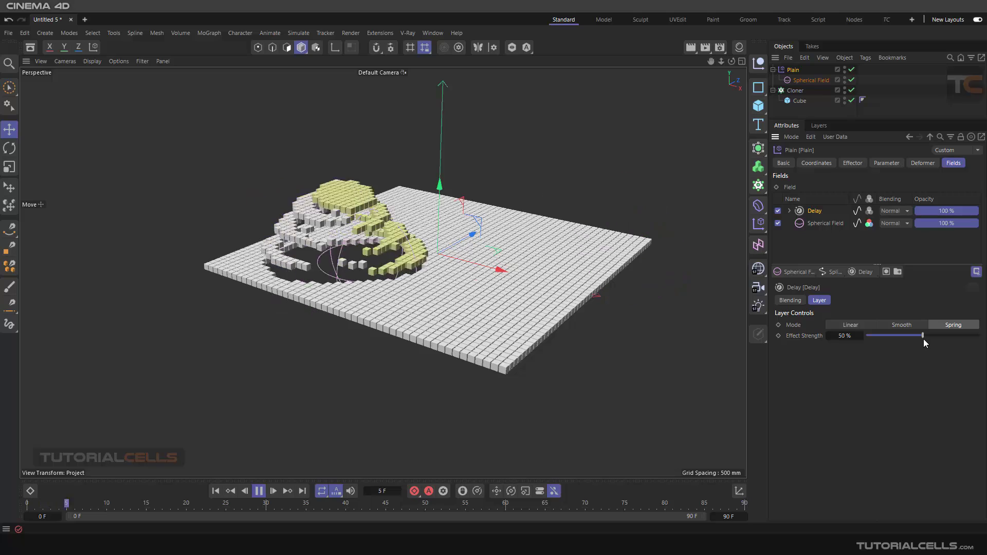
drag(924, 339, 927, 339)
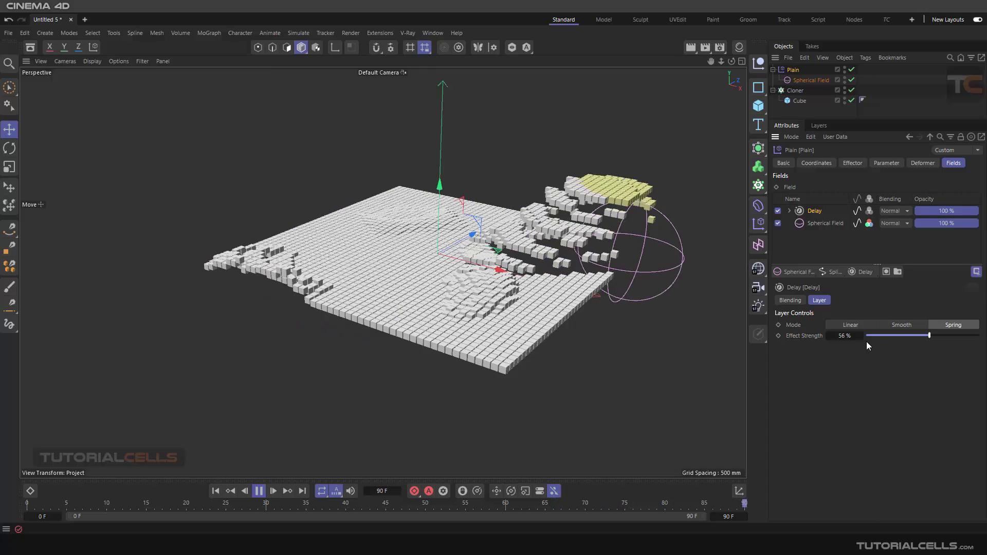
Reveal the Delay layer's Effect Strength sub-layer and set the Delay's Effect Strength to 74 %
click(789, 211)
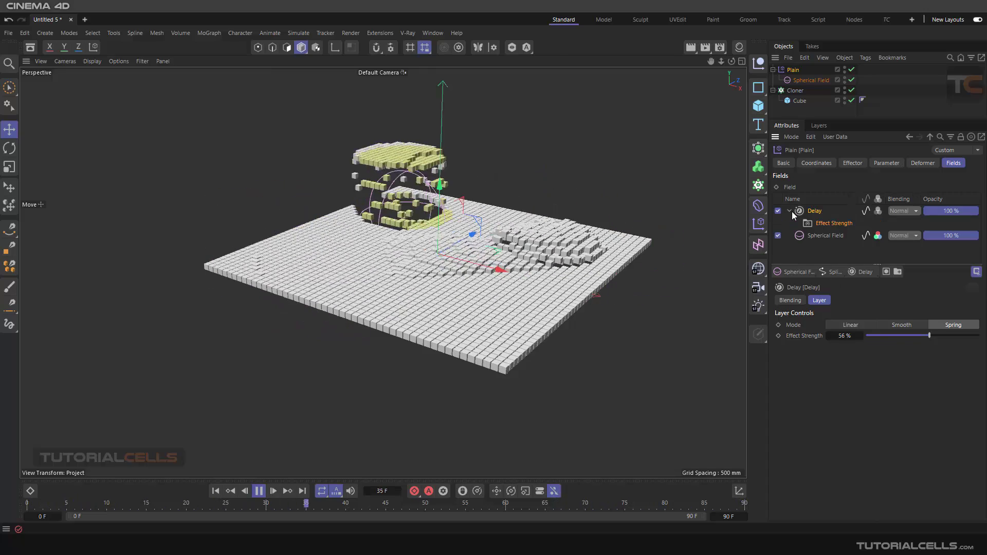
click(817, 224)
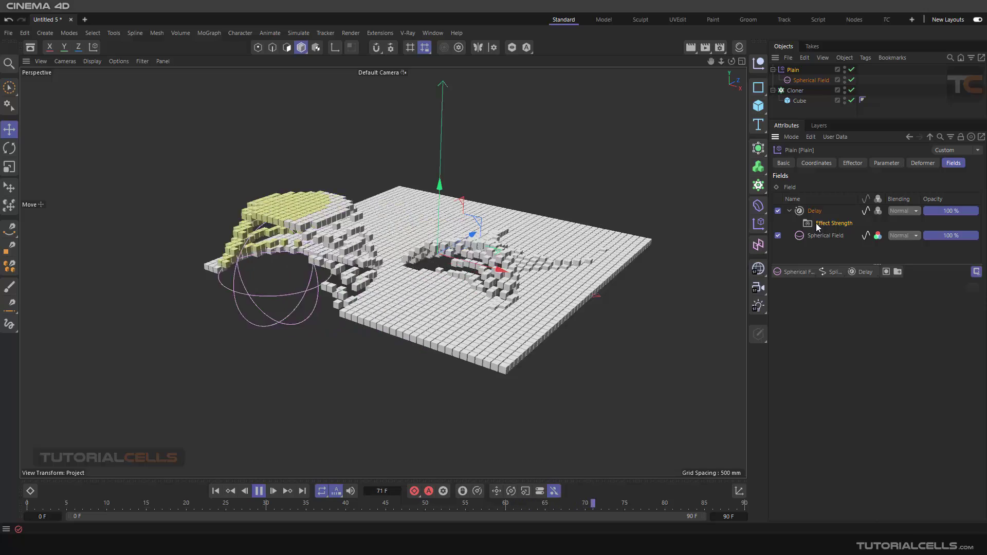
click(790, 210)
click(821, 223)
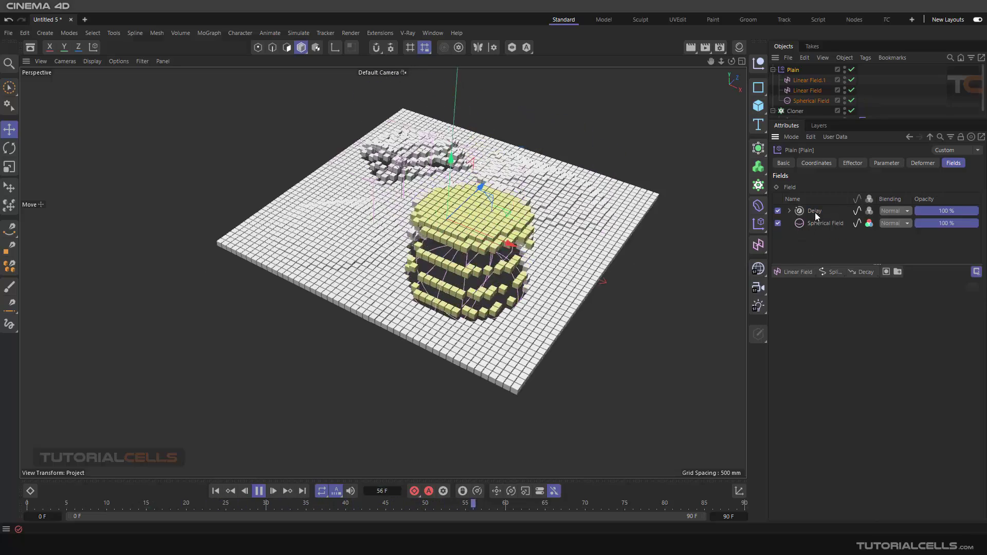
click(789, 211)
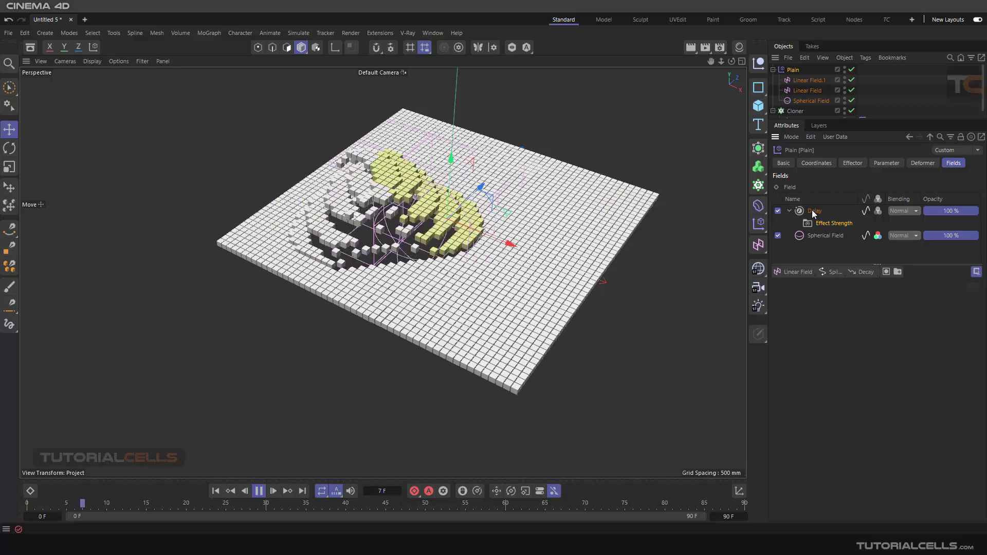
click(812, 212)
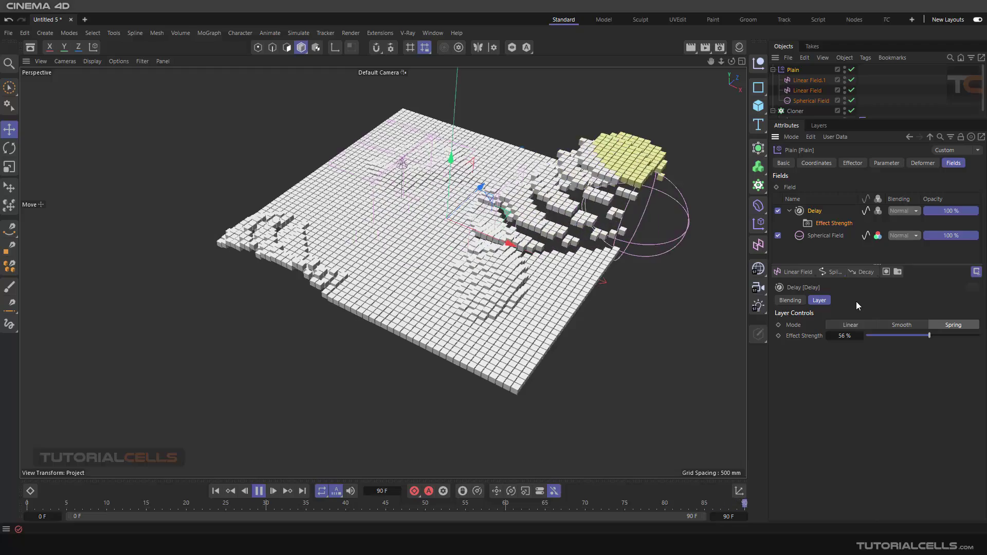
click(823, 224)
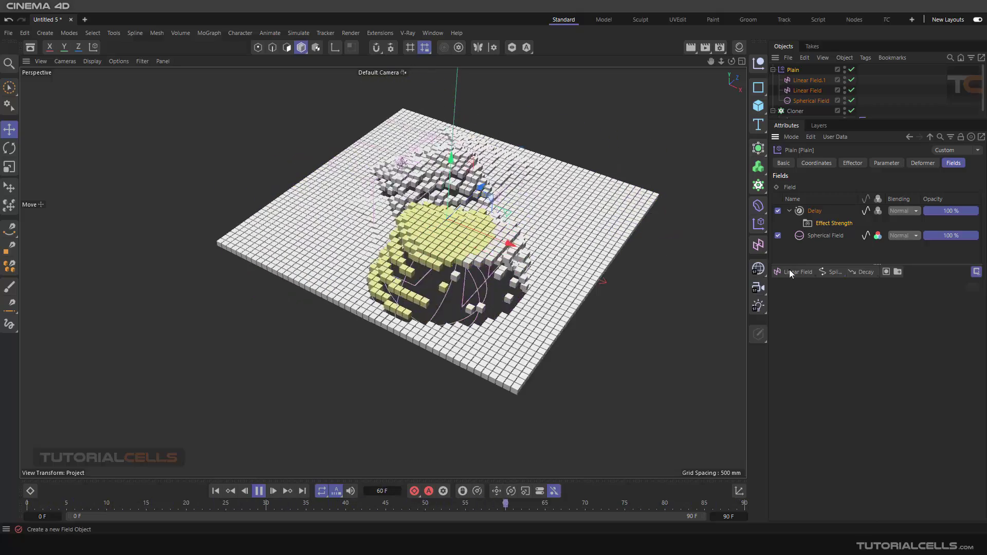
click(816, 210)
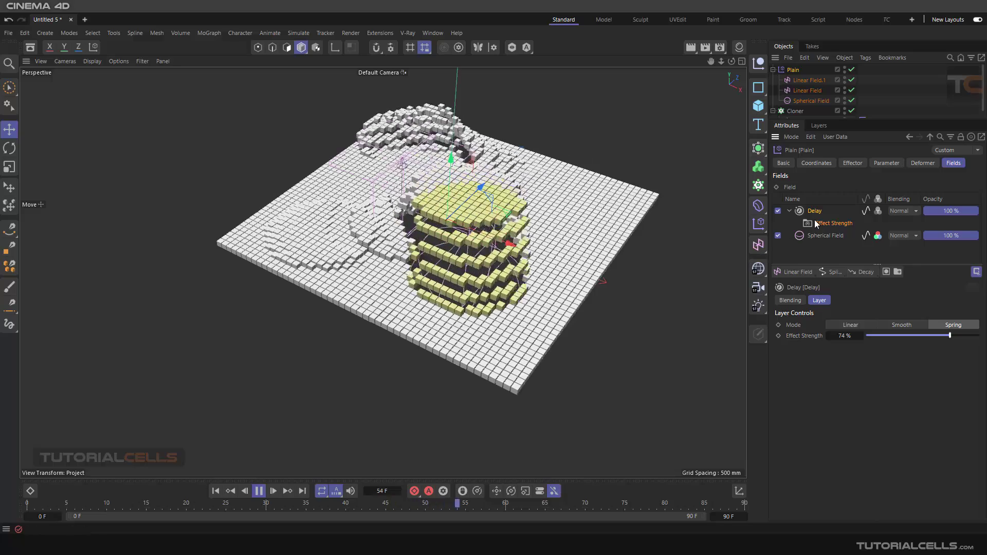
Add a Linear Field inside the Delay's Effect Strength and move it along X past the grid's right edge and back toward its centre
click(788, 273)
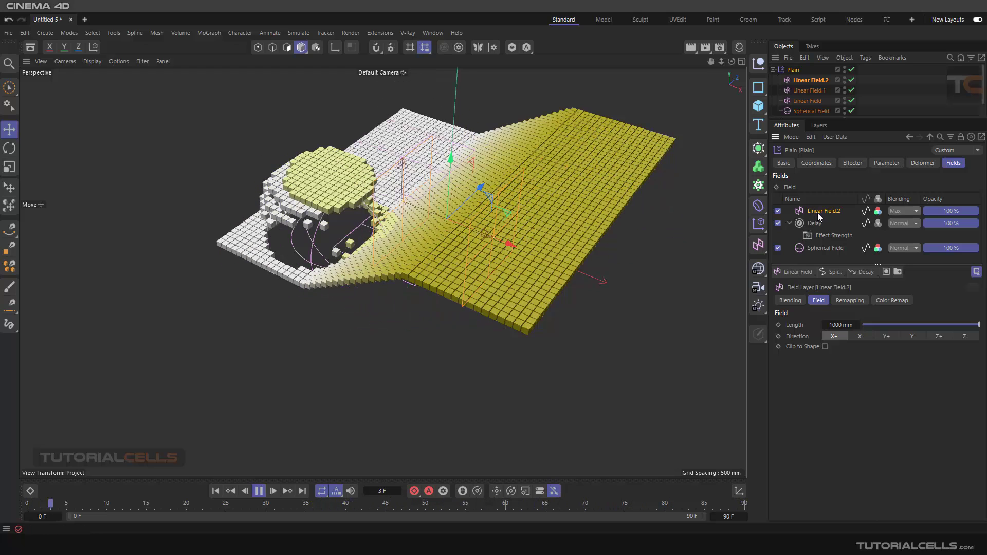
drag(817, 213, 826, 233)
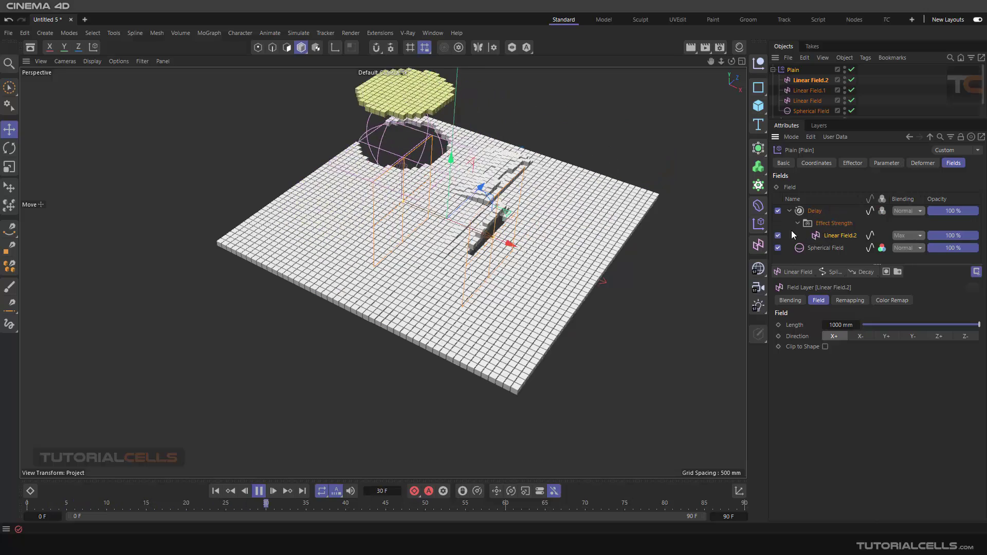
drag(514, 247, 689, 292)
scroll(721, 282, down, 2)
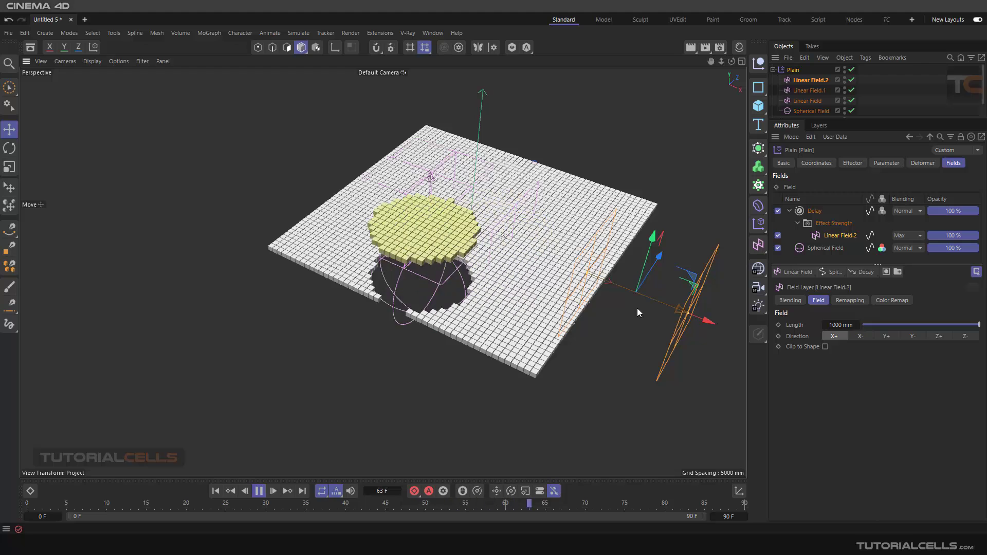
drag(637, 307, 519, 251)
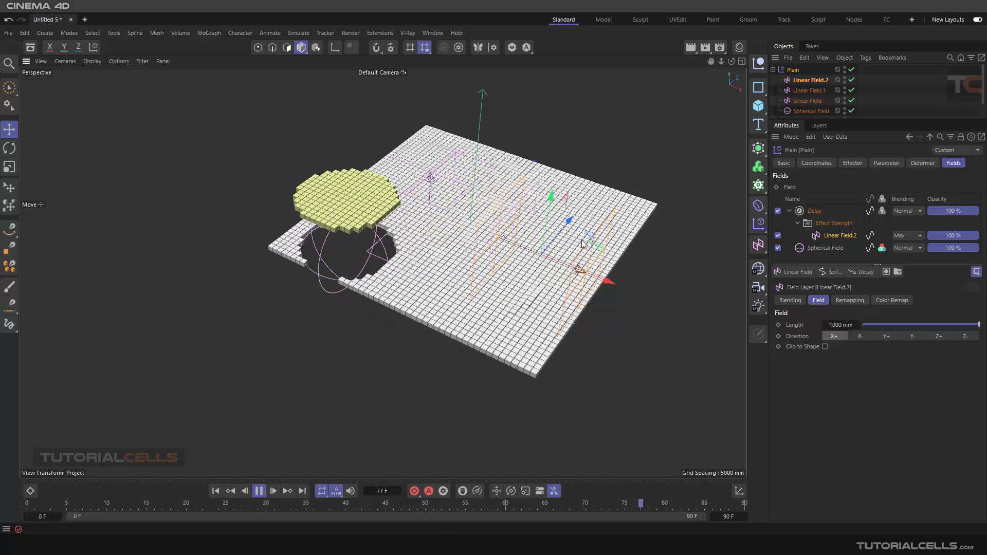
drag(604, 278, 506, 232)
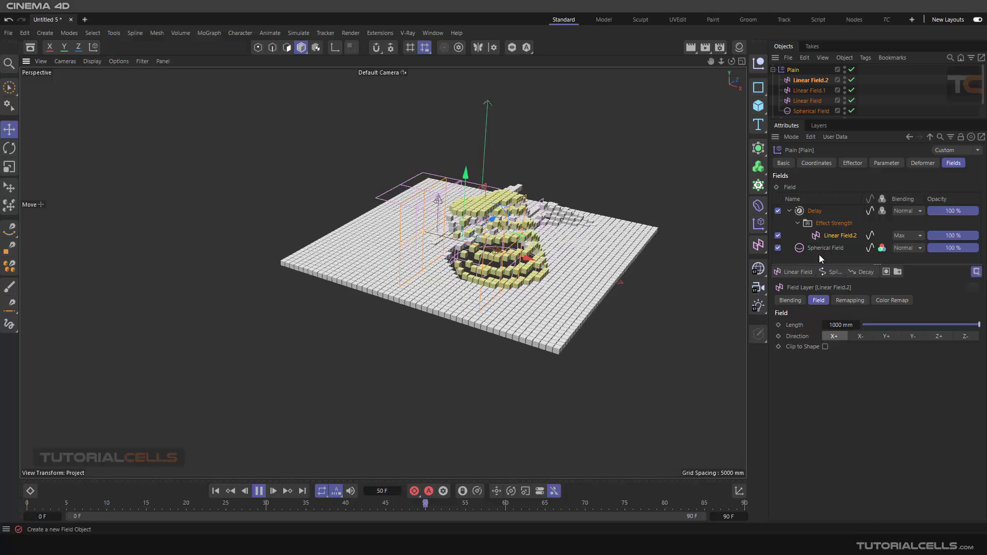
Add a Decay modifier layer above the Delay layer, look at its Effect Strength sub-layer, and delete the Decay layer
click(789, 211)
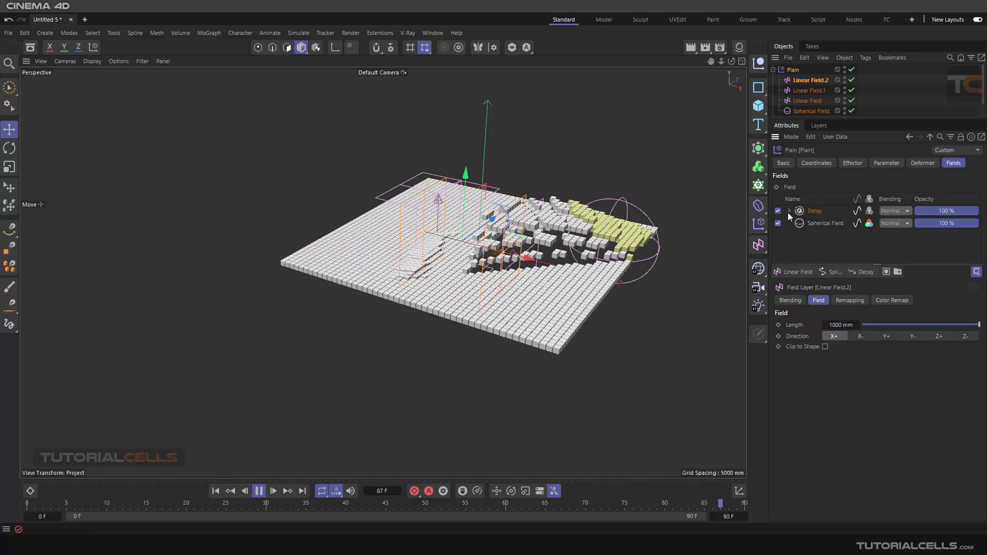
click(866, 272)
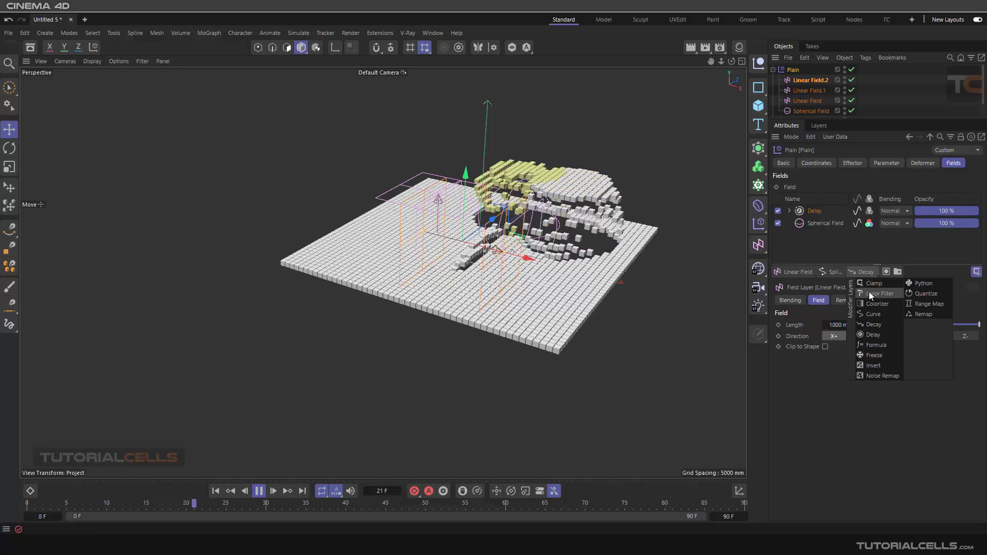
click(875, 325)
click(790, 211)
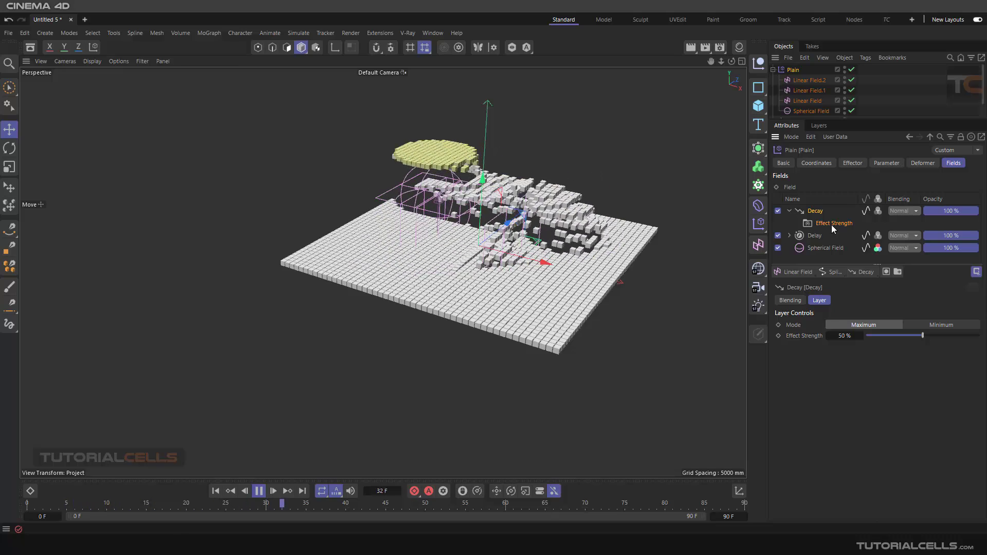
click(790, 210)
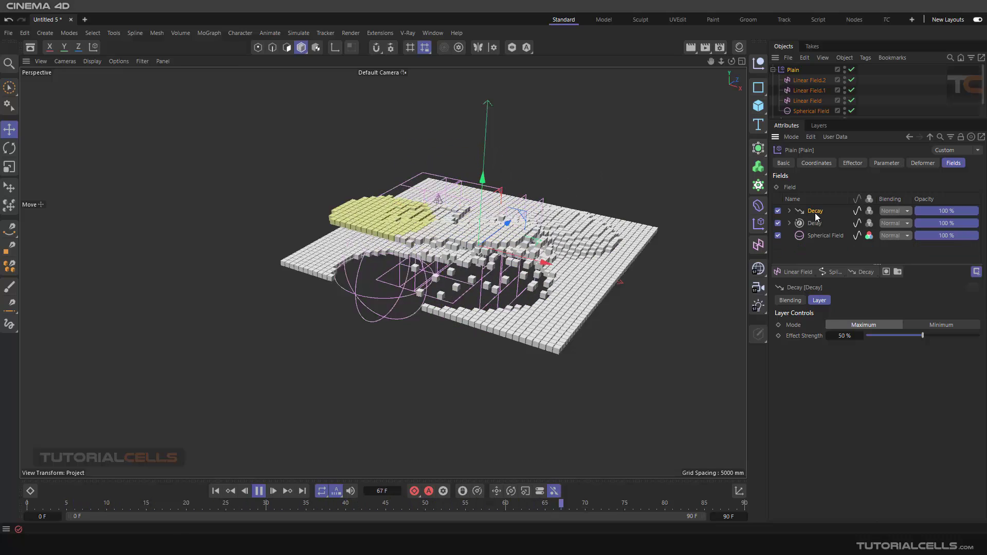
key(Delete)
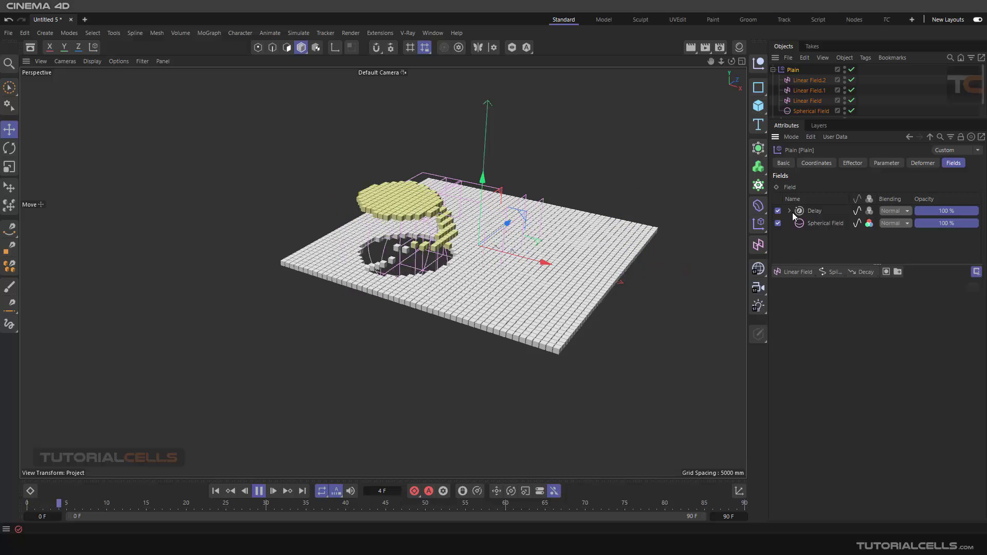
Delete the Linear Field inside the Delay layer's Effect Strength
click(790, 211)
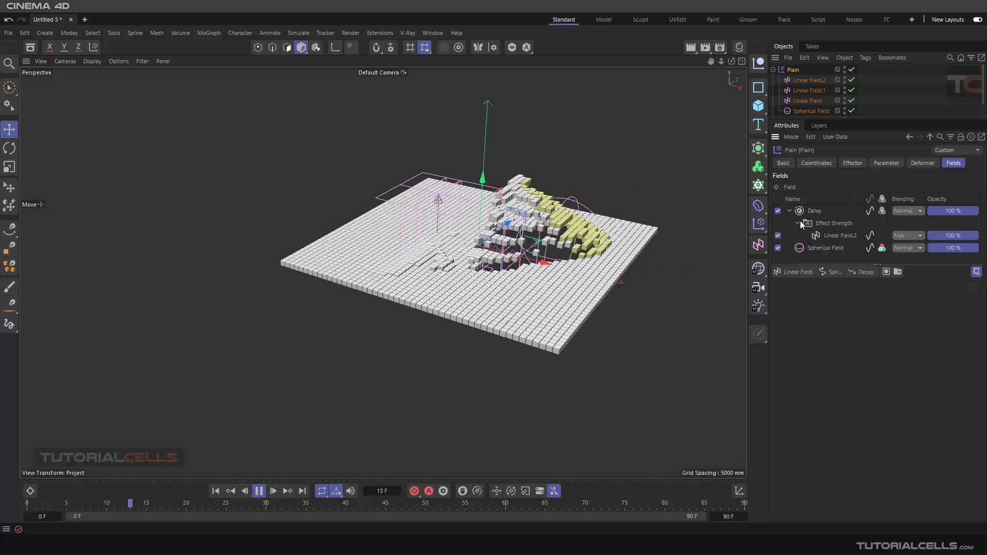
click(826, 239)
key(Delete)
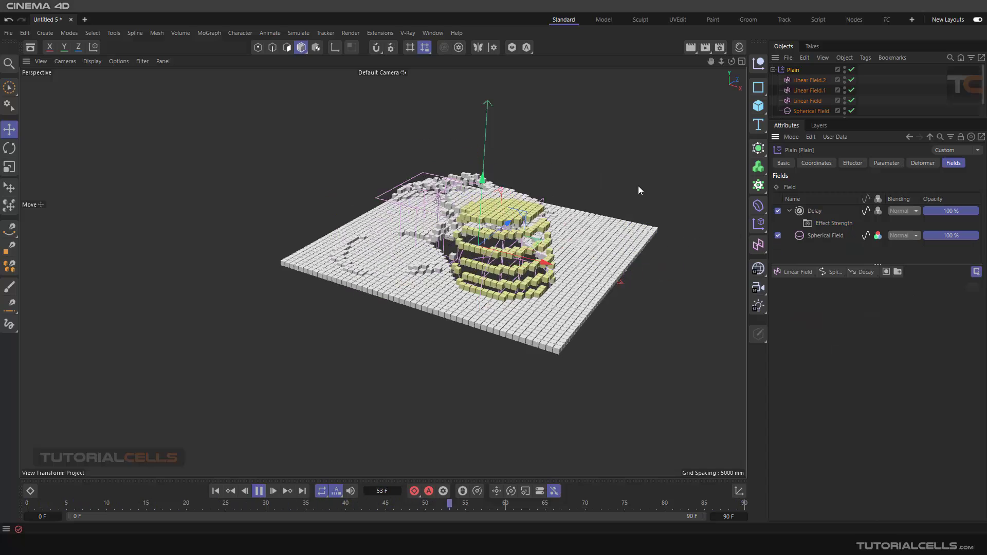
Delete the Plain effector together with all of its fields, leaving the Cloner and its Cube
click(608, 201)
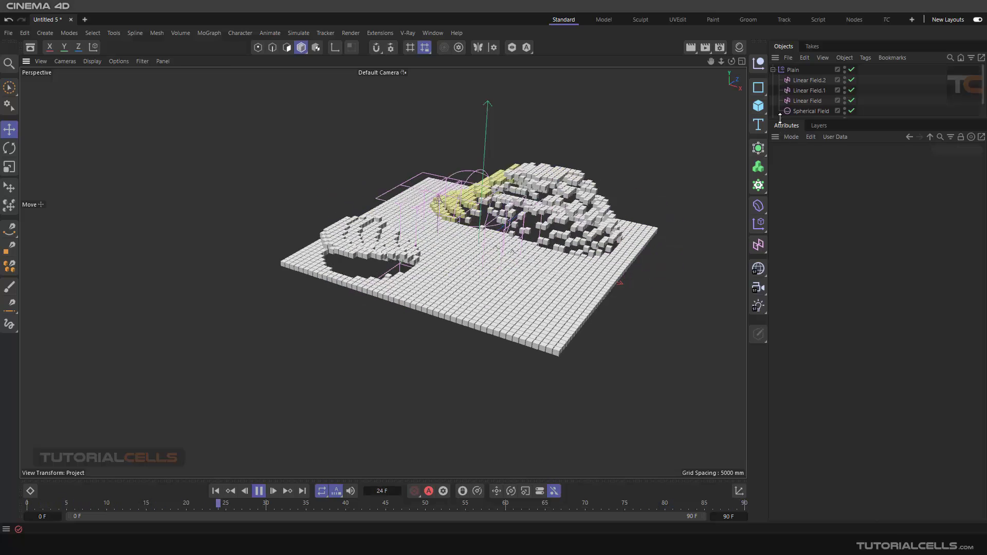
drag(782, 119, 782, 128)
click(792, 69)
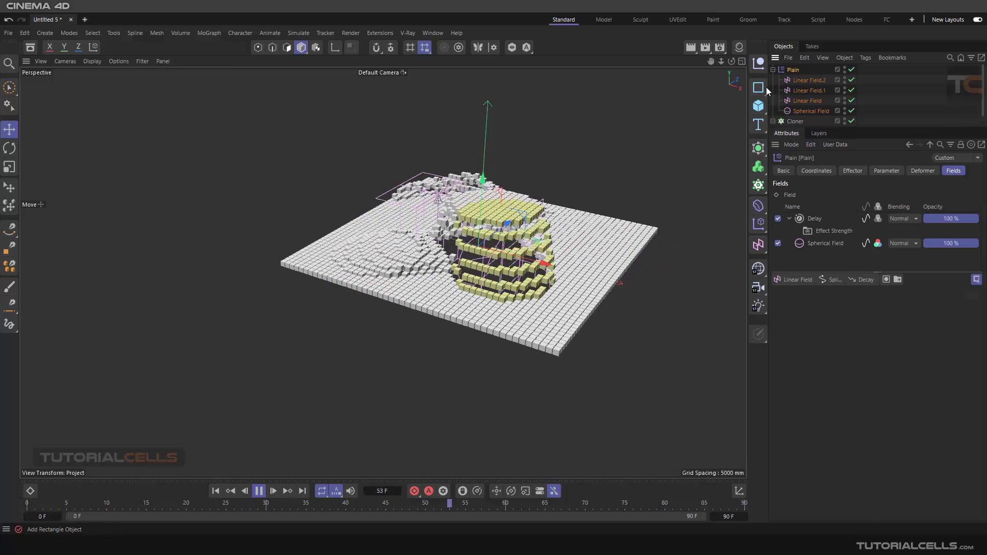
click(860, 281)
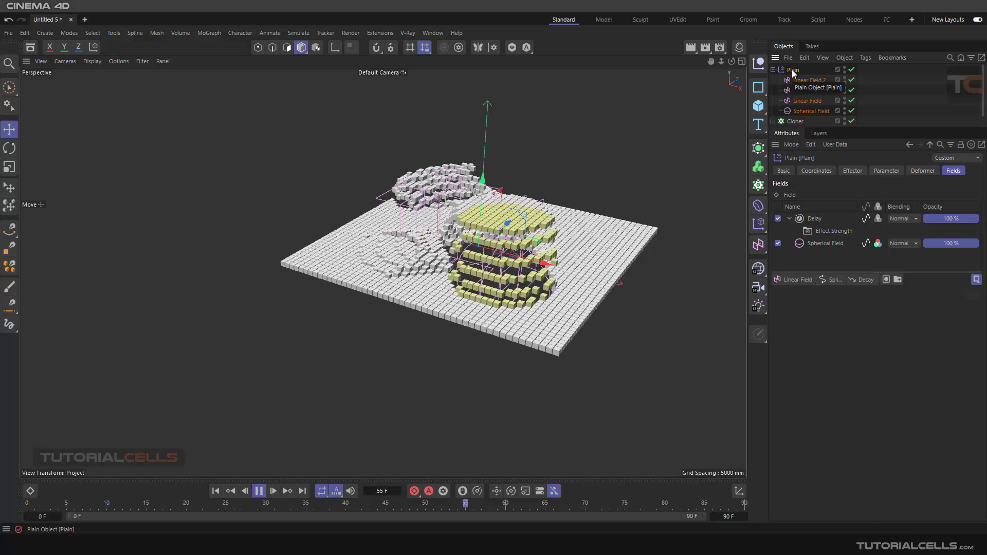
key(Delete)
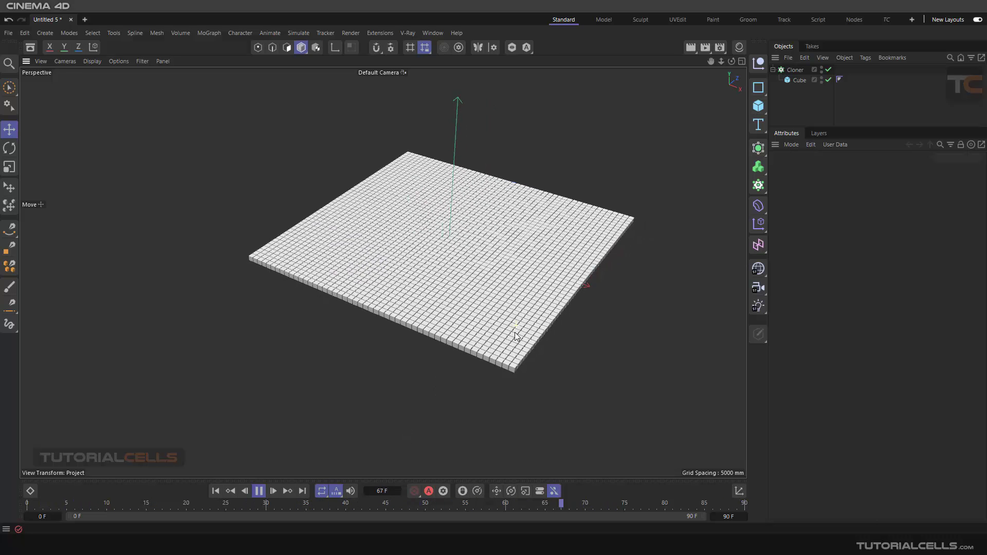
Add a new Plain effector to the Cloner and give it a Random Field
click(794, 72)
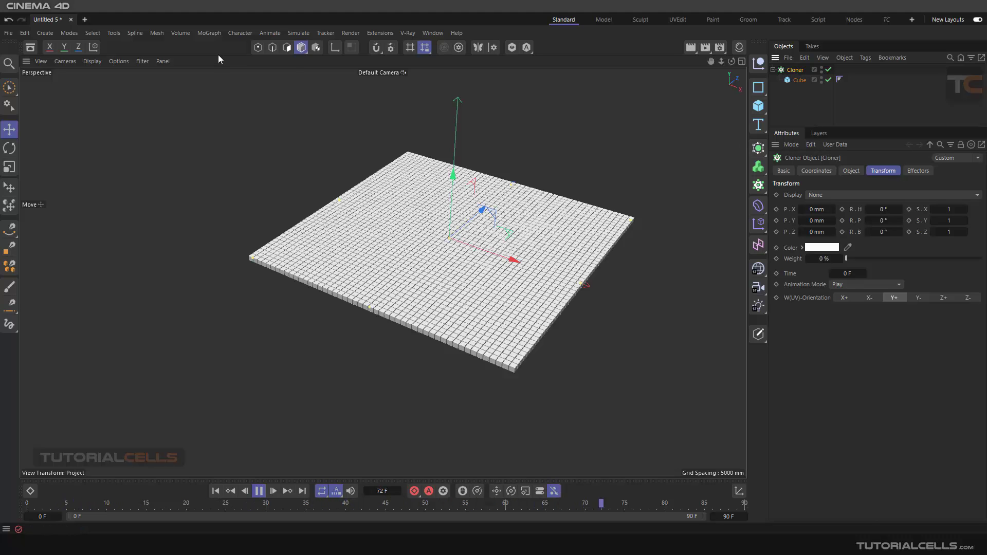
click(214, 33)
mouse_move(220, 55)
click(313, 58)
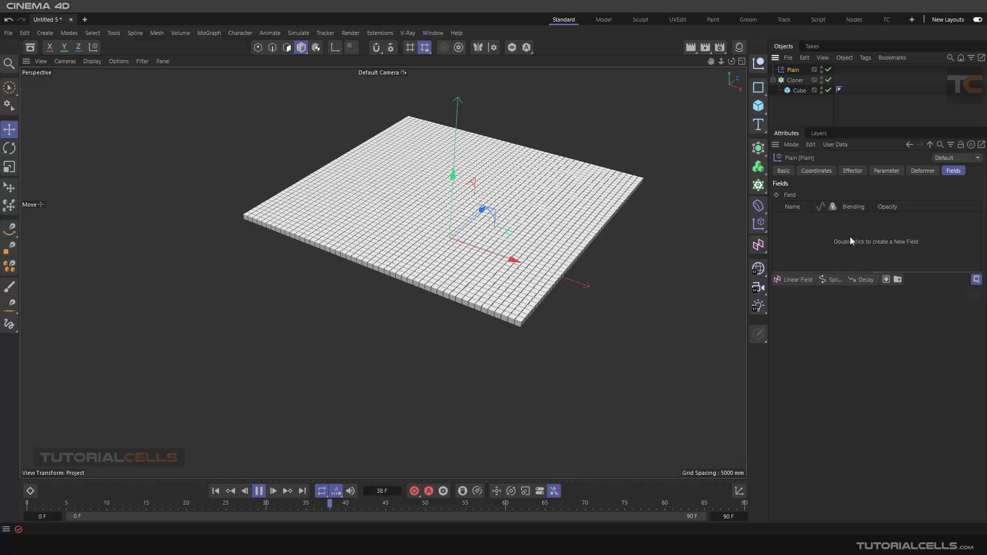
click(804, 281)
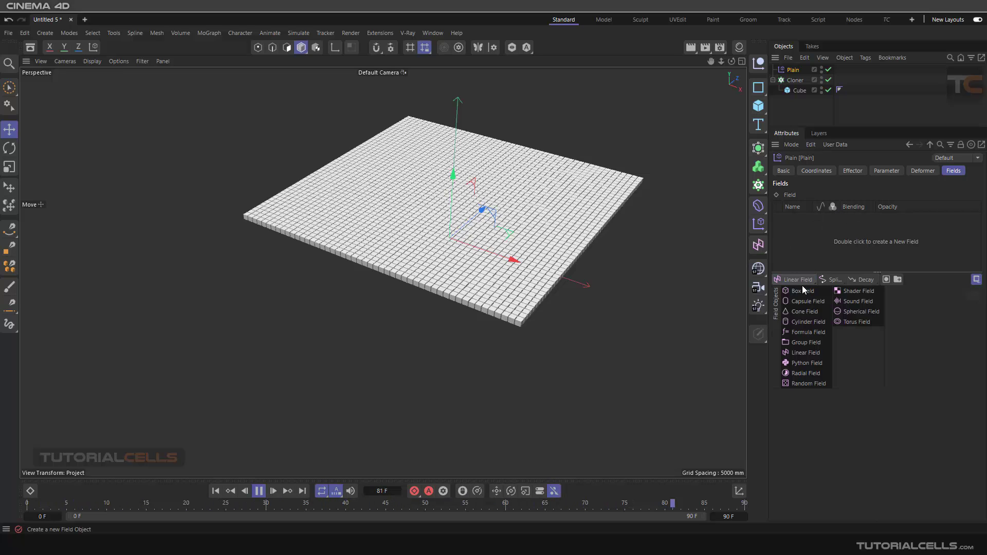
click(804, 382)
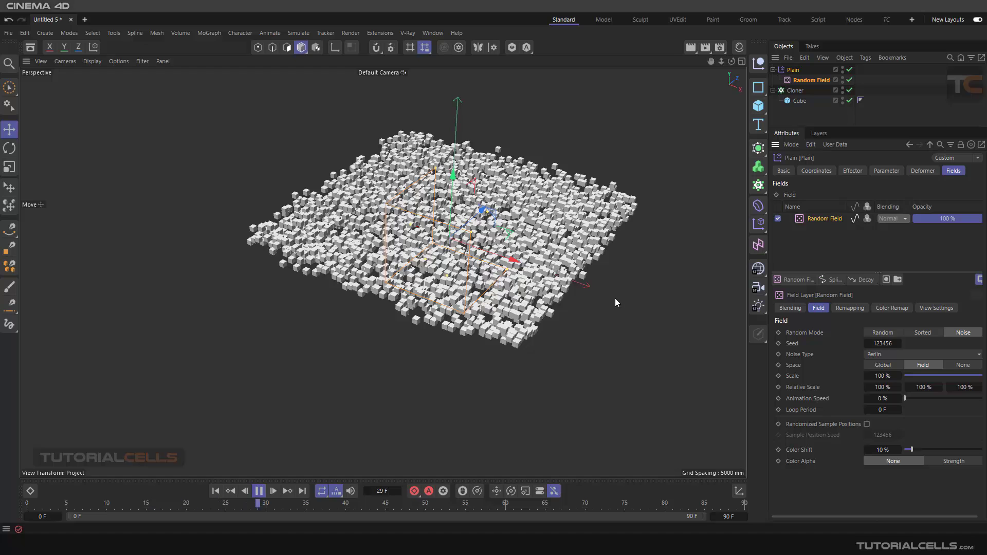
Try Scale values of 300 % and 5000 % on the Random Field, and set the Scale to 4000 %
alt+middle_drag(557, 251, 524, 260)
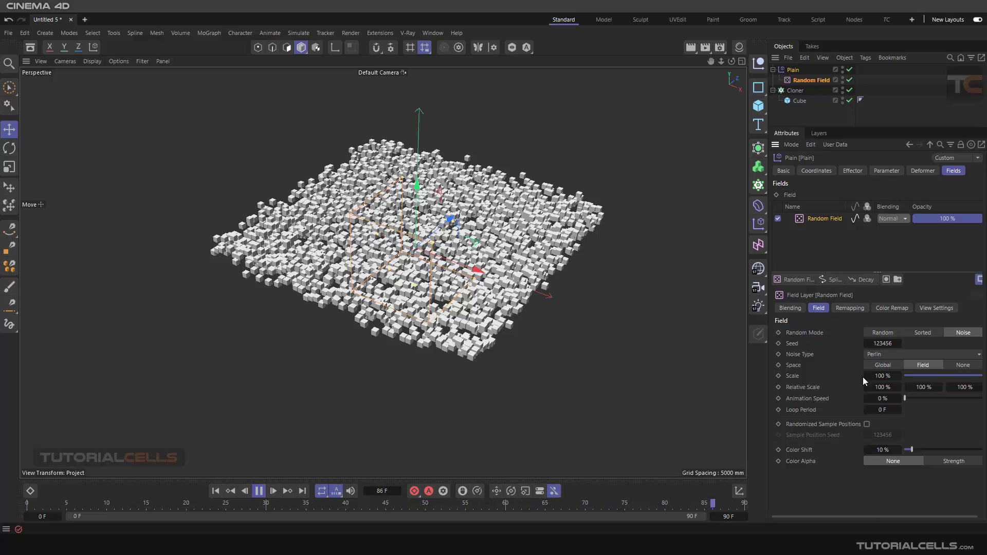
mouse_move(882, 381)
mouse_down()
mouse_move(959, 381)
mouse_move(868, 387)
mouse_up()
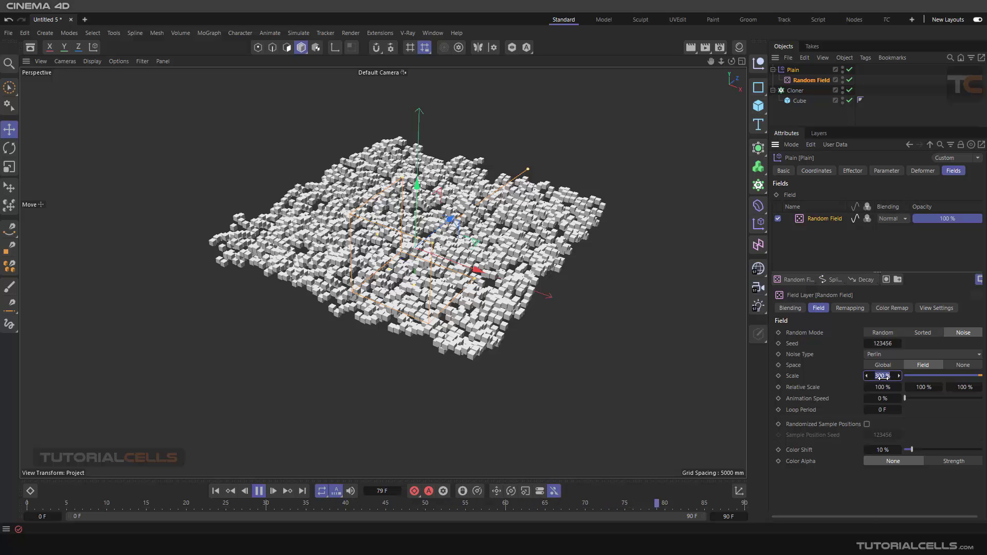
key(Return)
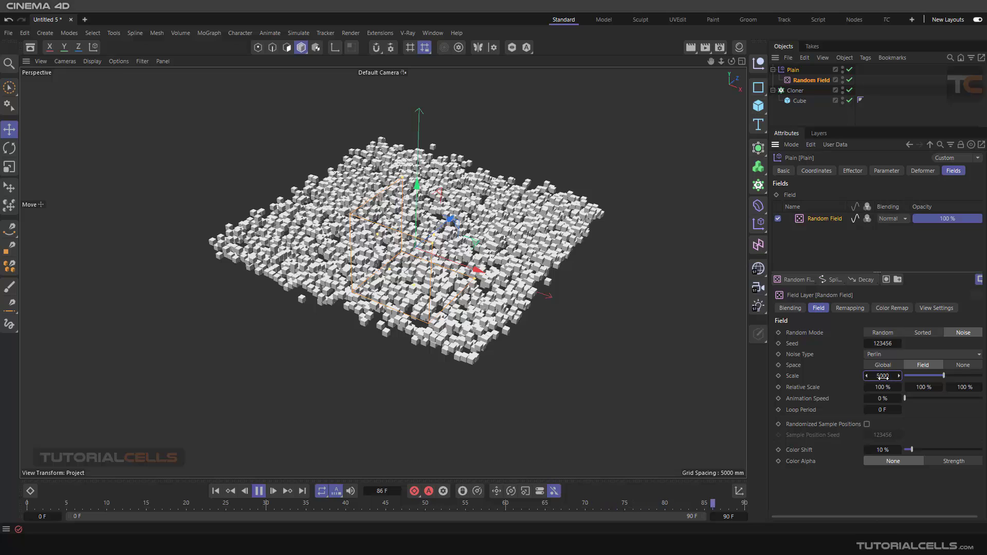
key(Return)
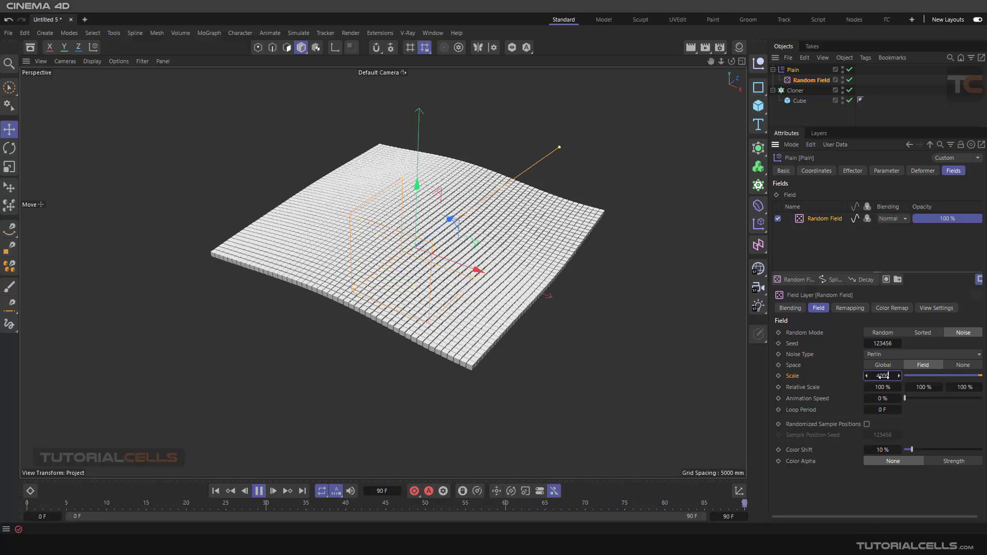
key(Return)
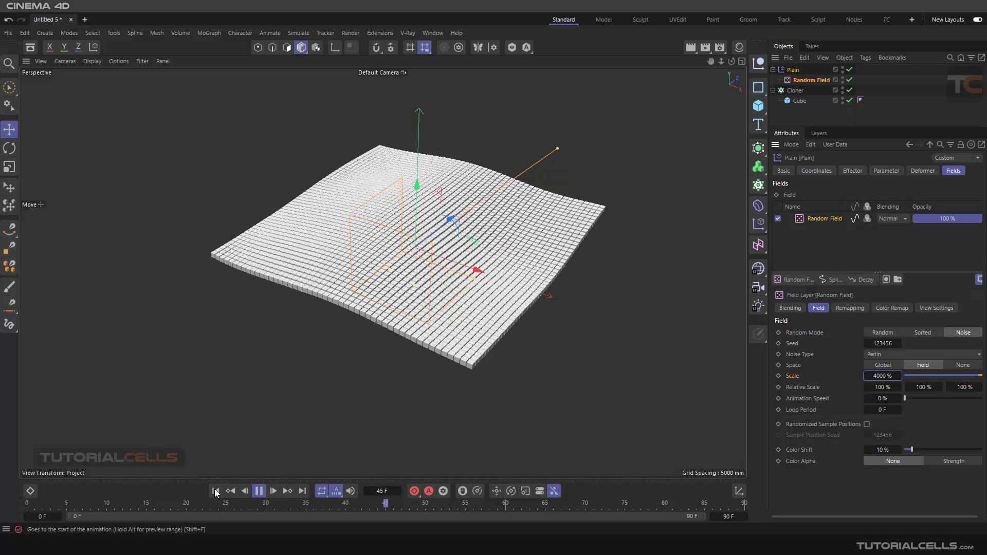
Set the Random Field's Animation Speed to 100 % and add a Formula modifier layer above it
drag(882, 402, 984, 399)
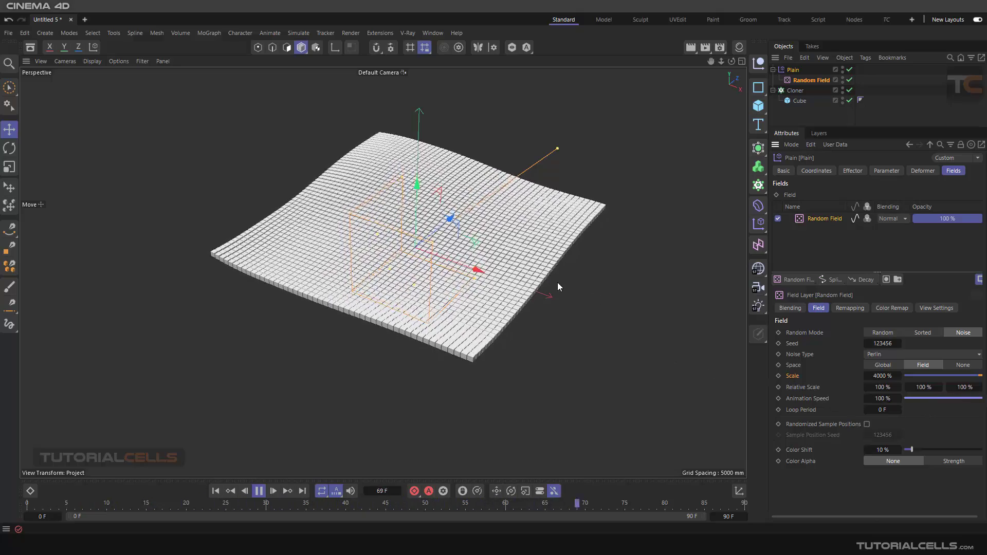
click(865, 280)
click(871, 354)
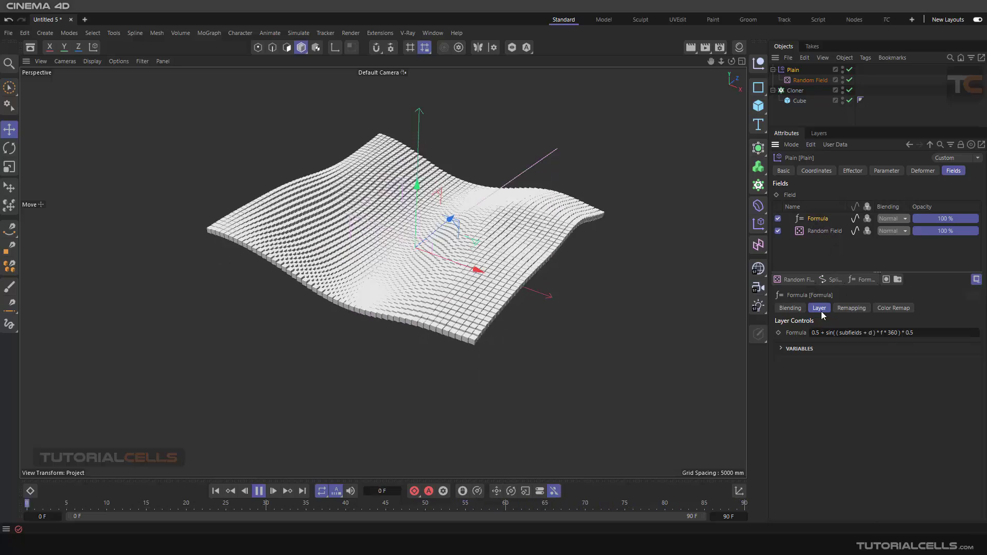
Set the Random Field's Animation Speed to 0 %
click(826, 232)
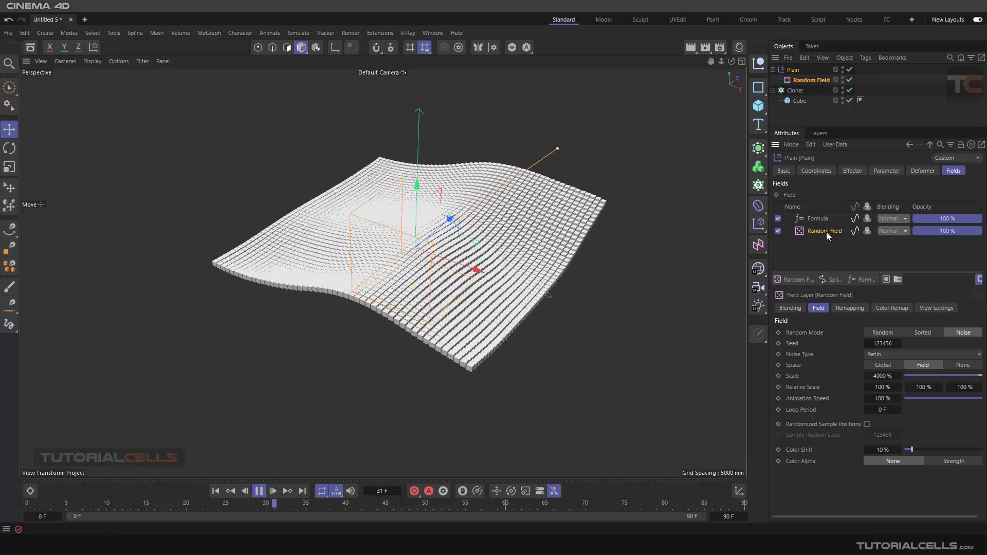
double_click(879, 399)
key(BackSpace)
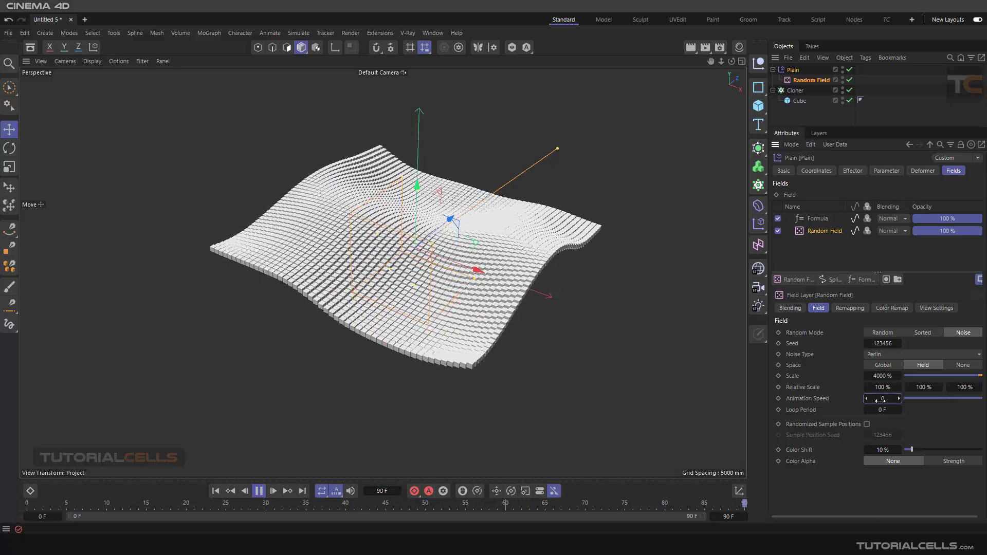
text(0)
key(Return)
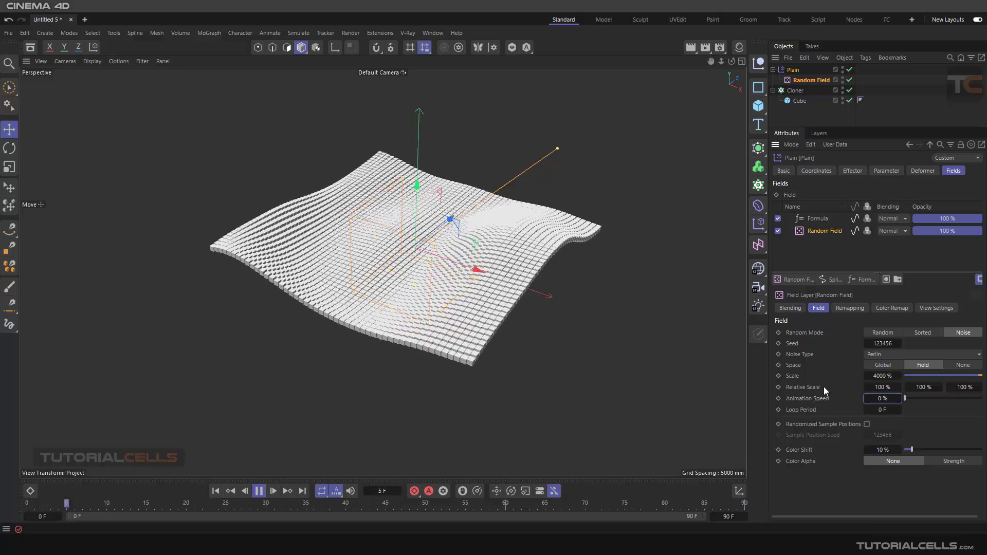
Examine the Formula layer's expression and variables, and delete the Formula layer from the Plain effector's fields
click(817, 221)
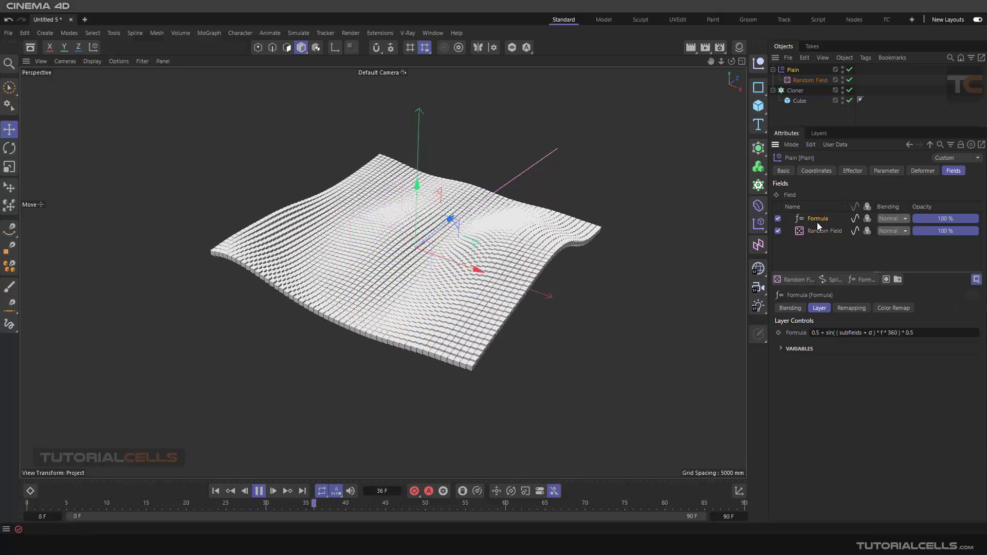
drag(925, 331, 811, 333)
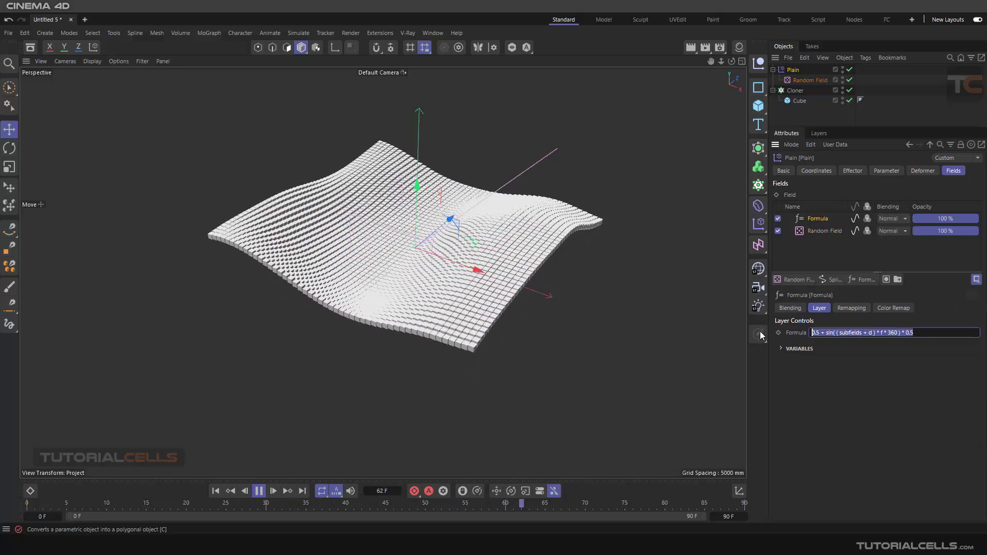
click(809, 389)
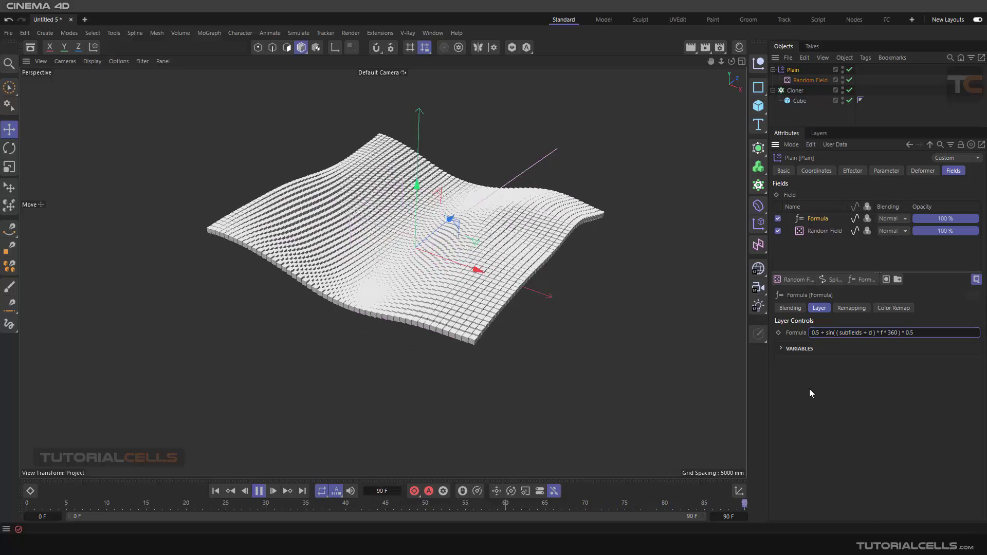
click(781, 349)
click(781, 349)
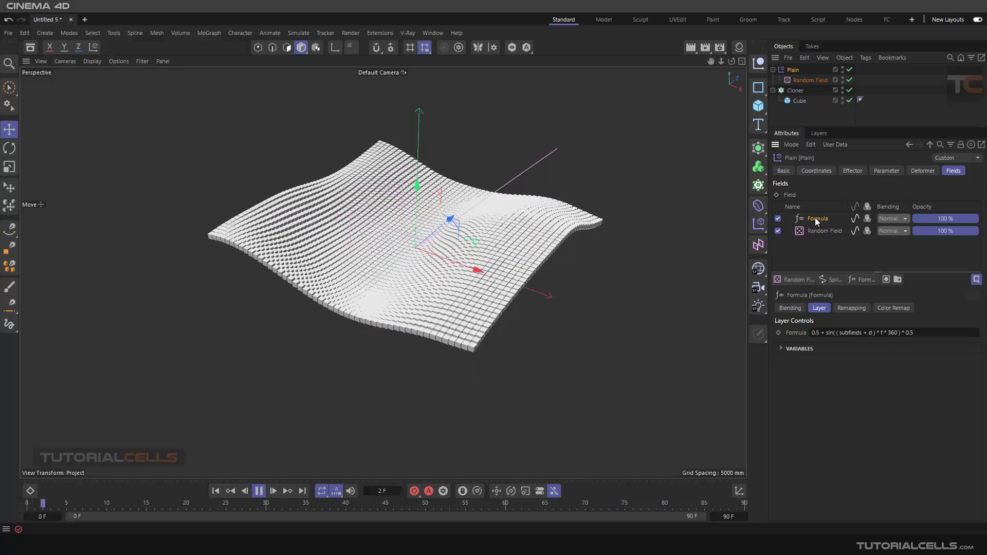
key(Delete)
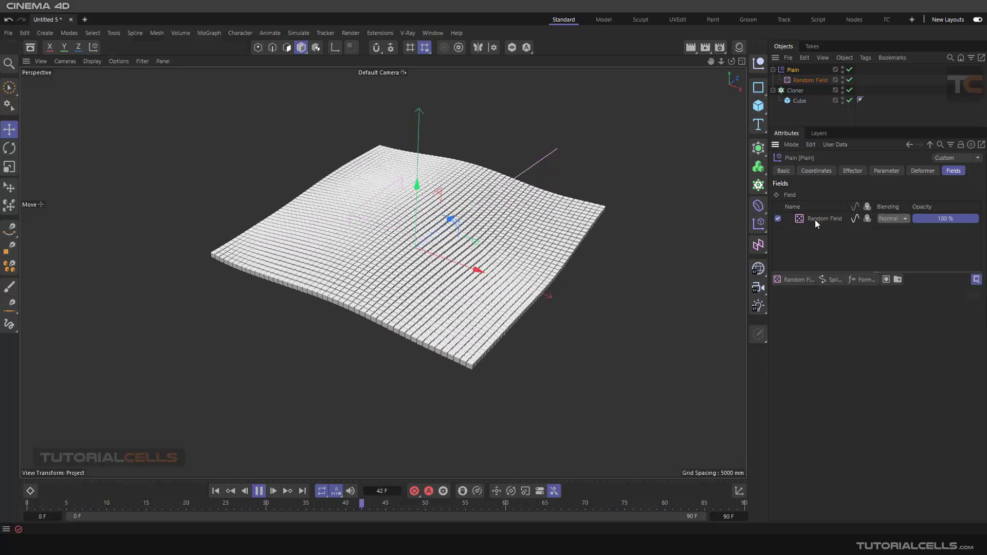
Return to the first frame, delete the Plain effector with its Random Field, and add a new Plain effector
click(216, 491)
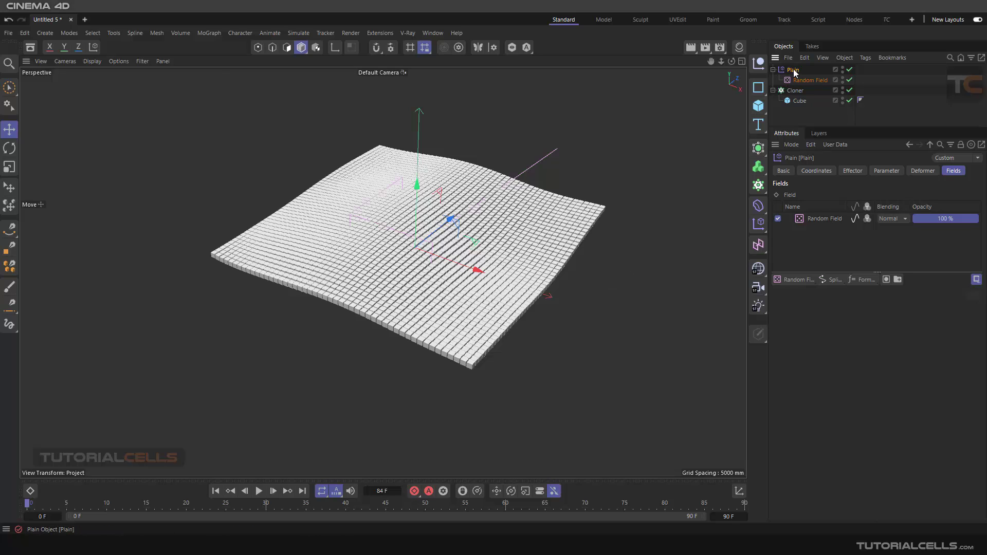
key(Delete)
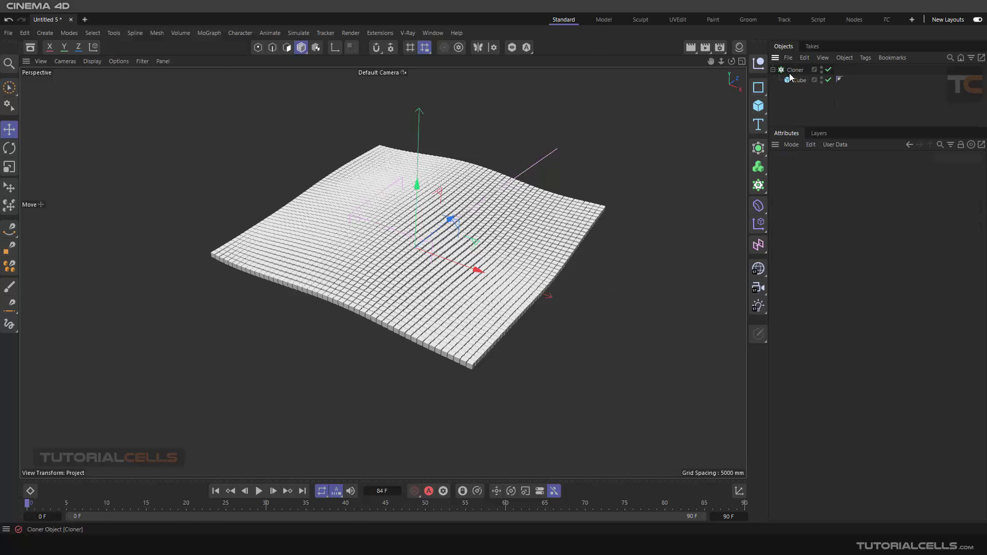
click(202, 34)
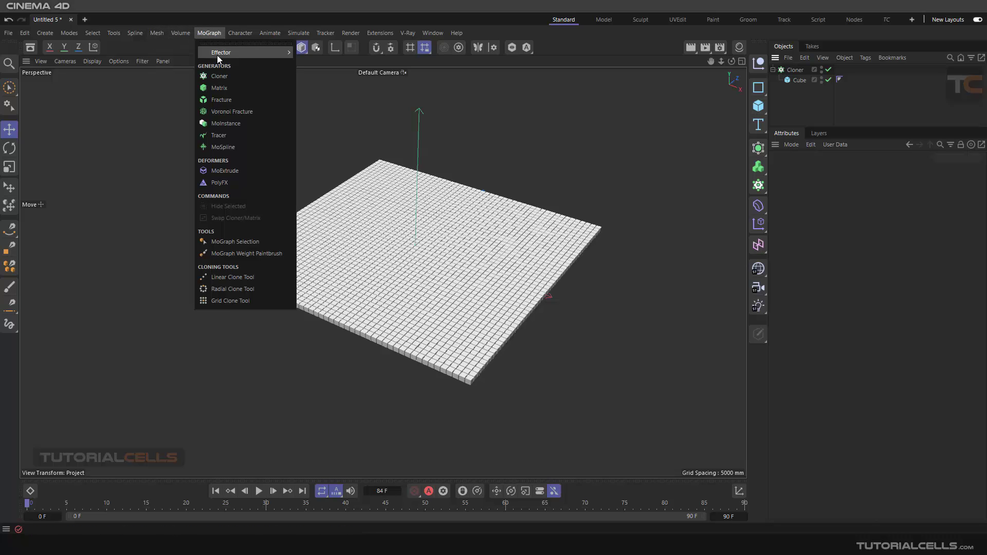
mouse_move(217, 54)
click(314, 69)
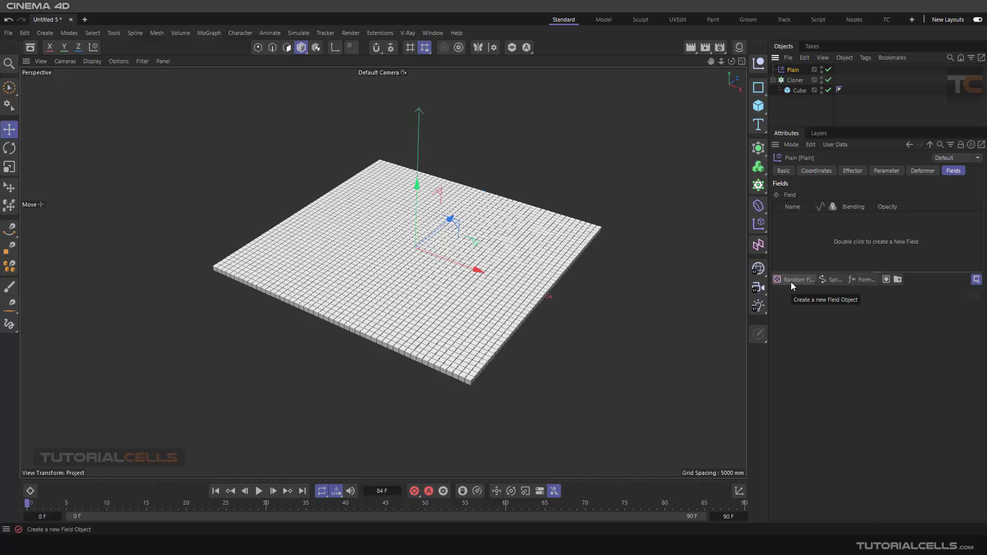
Add a Box Field to the new Plain effector's fields
click(856, 279)
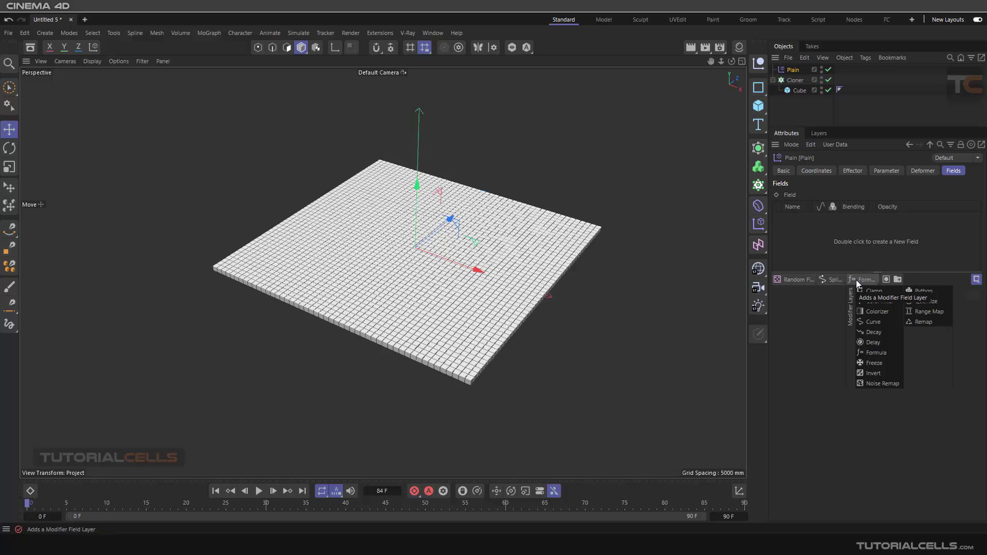
click(786, 282)
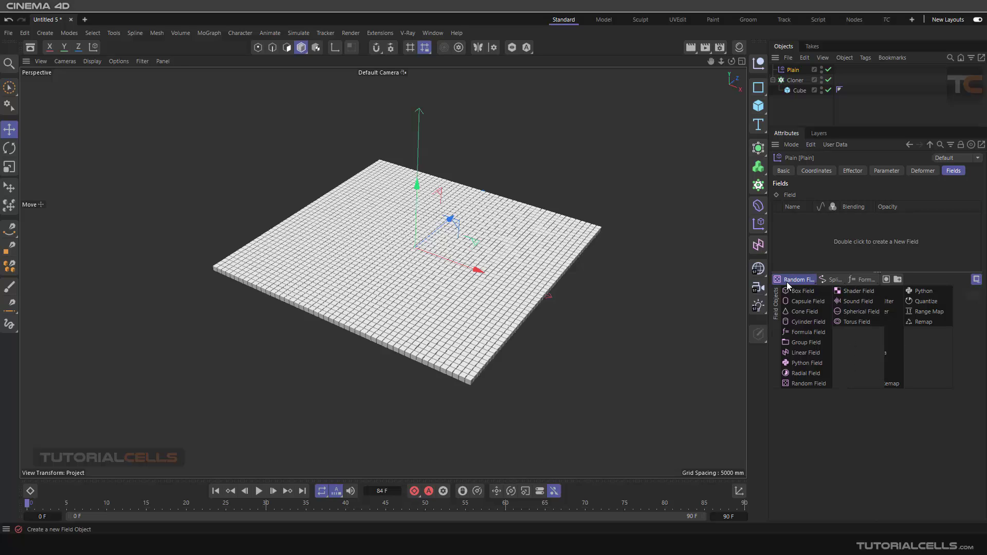
click(802, 291)
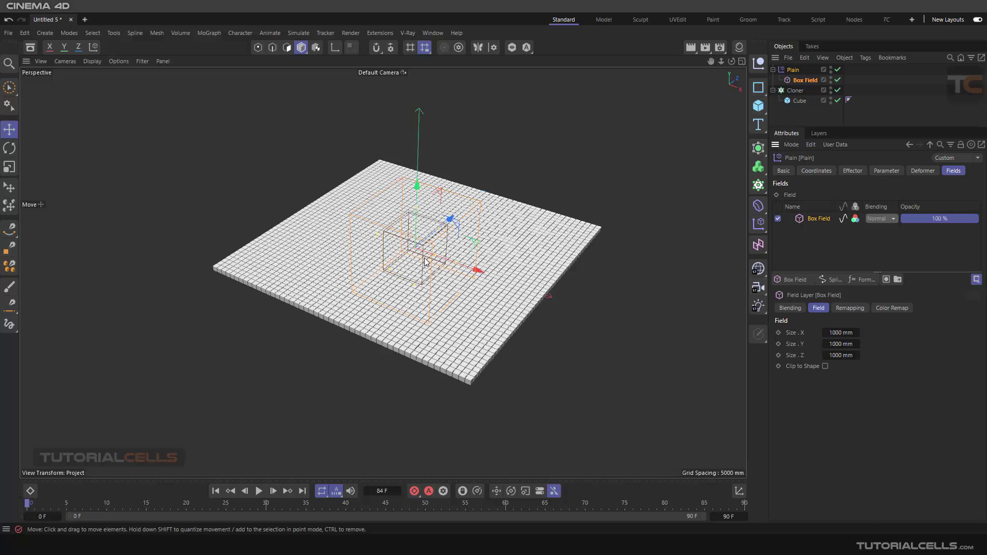
alt+drag(424, 262, 445, 244)
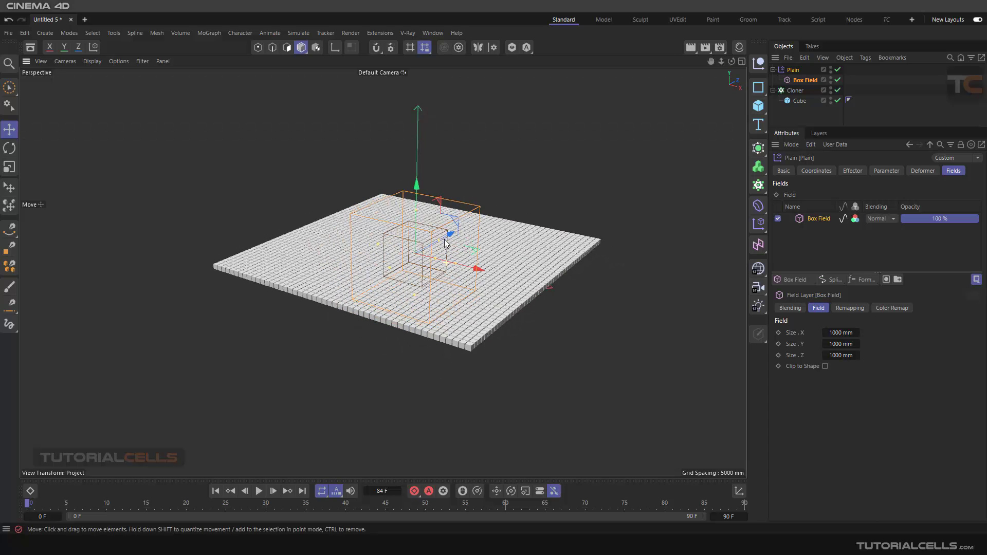
Examine the Plain effector's transform parameters and the Box Field's settings
click(881, 171)
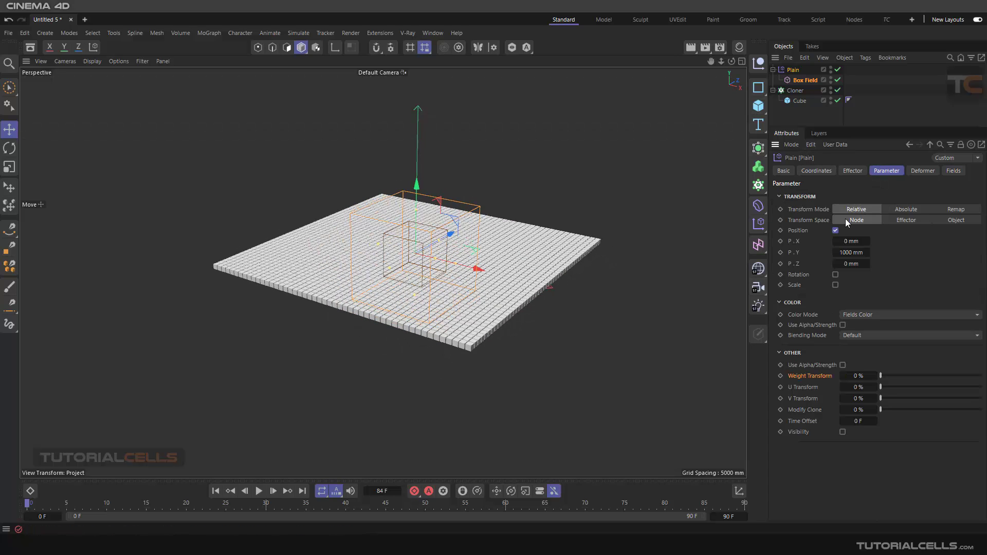
mouse_move(498, 247)
alt+mouse_down()
mouse_move(472, 231)
mouse_move(461, 201)
mouse_move(491, 254)
alt+mouse_up()
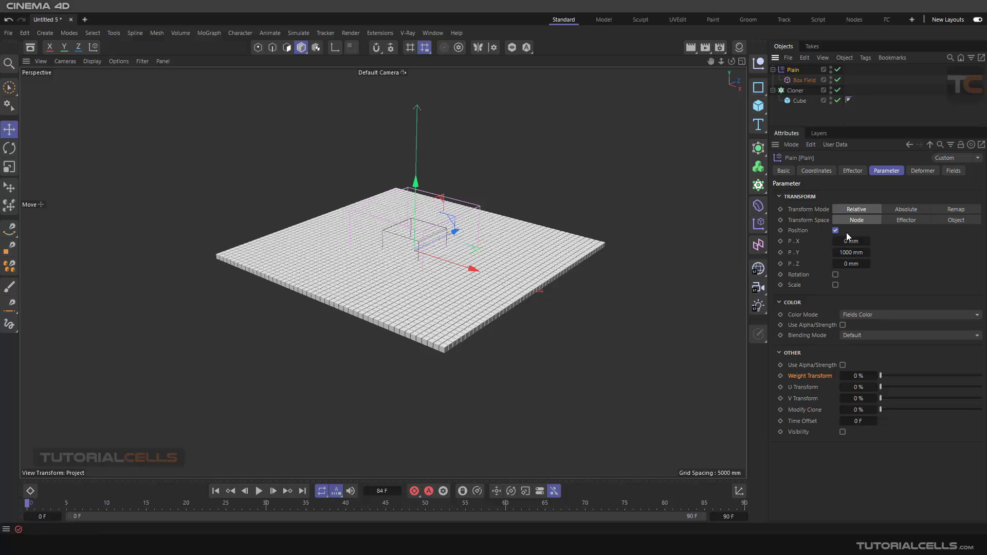
click(798, 80)
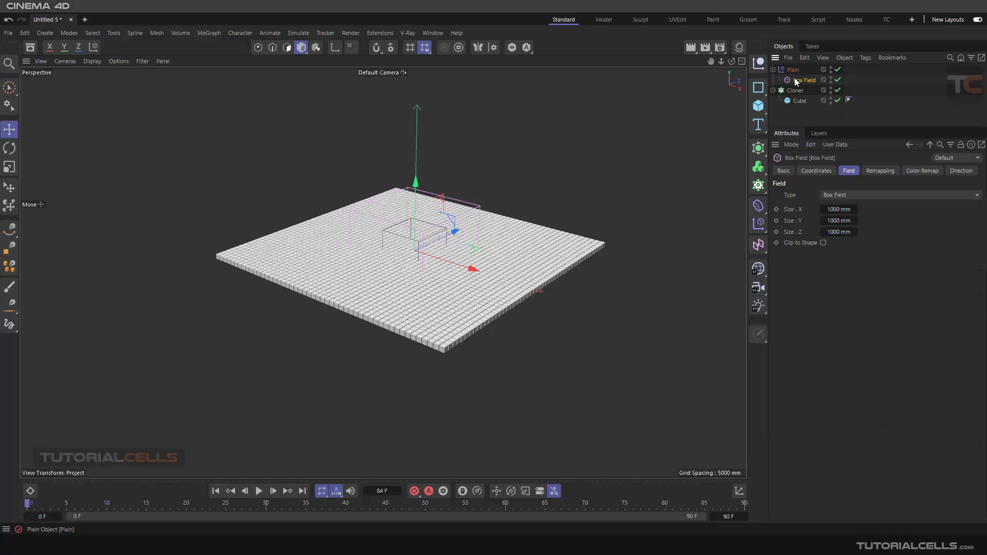
click(794, 70)
click(951, 170)
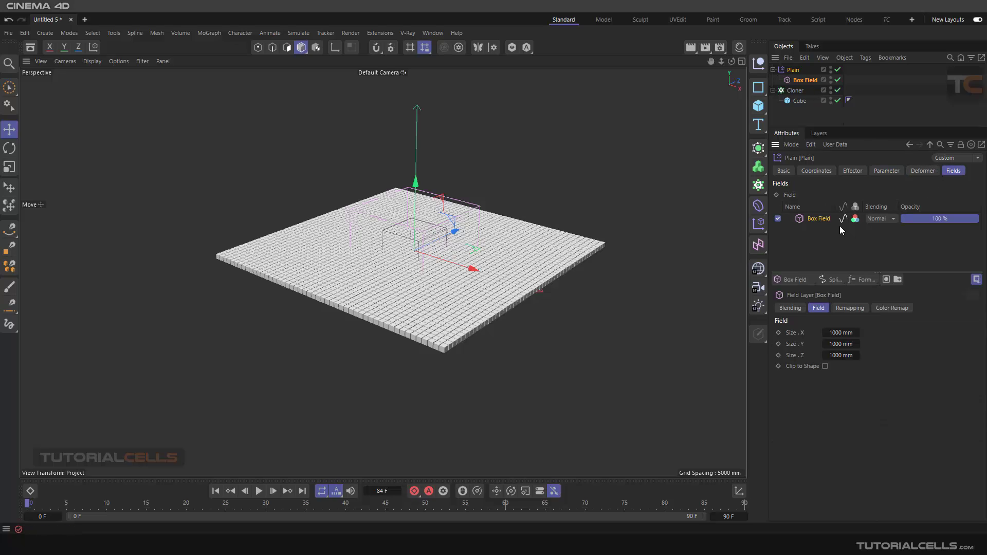
Remove the Box Field layer from the Plain effector's field list and add a Linear Field instead
click(853, 221)
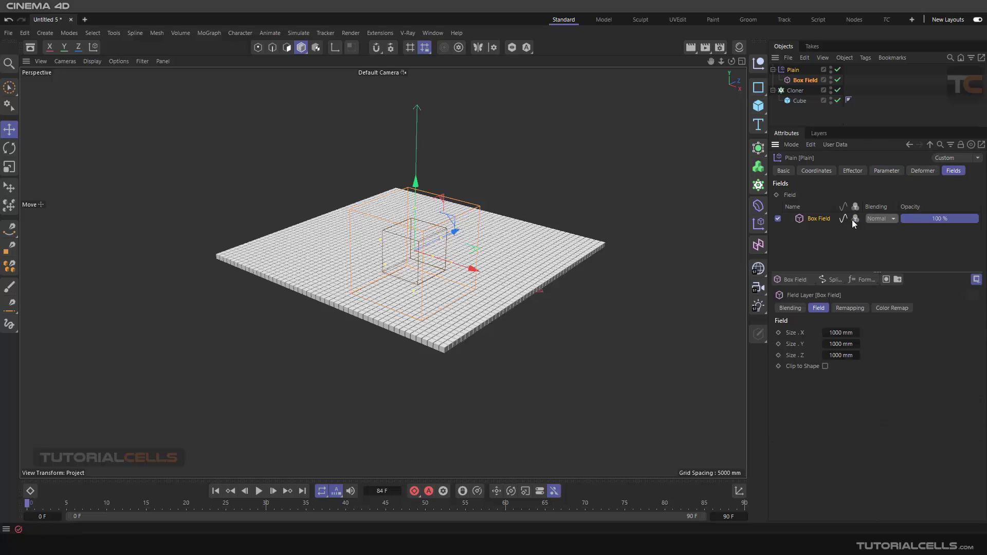
click(855, 221)
key(Delete)
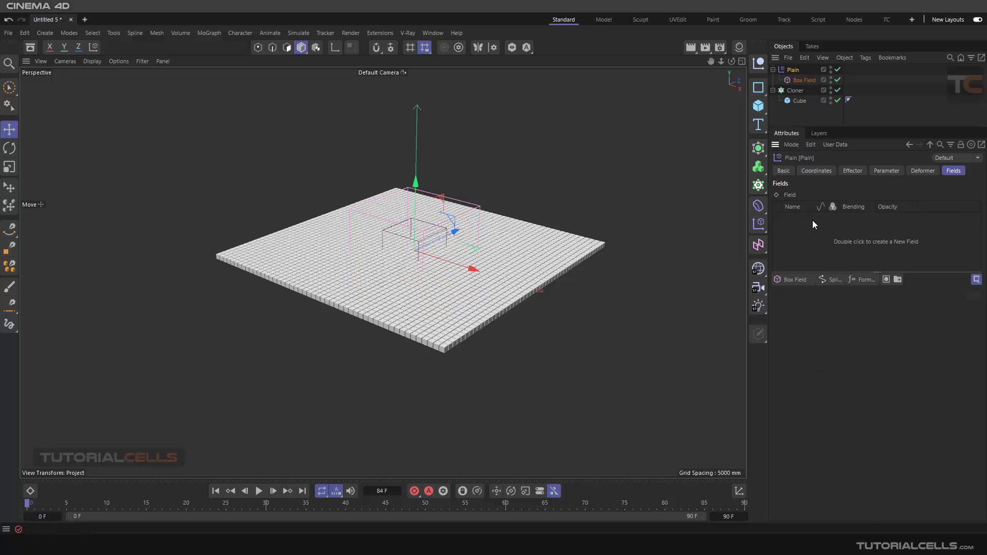
click(792, 279)
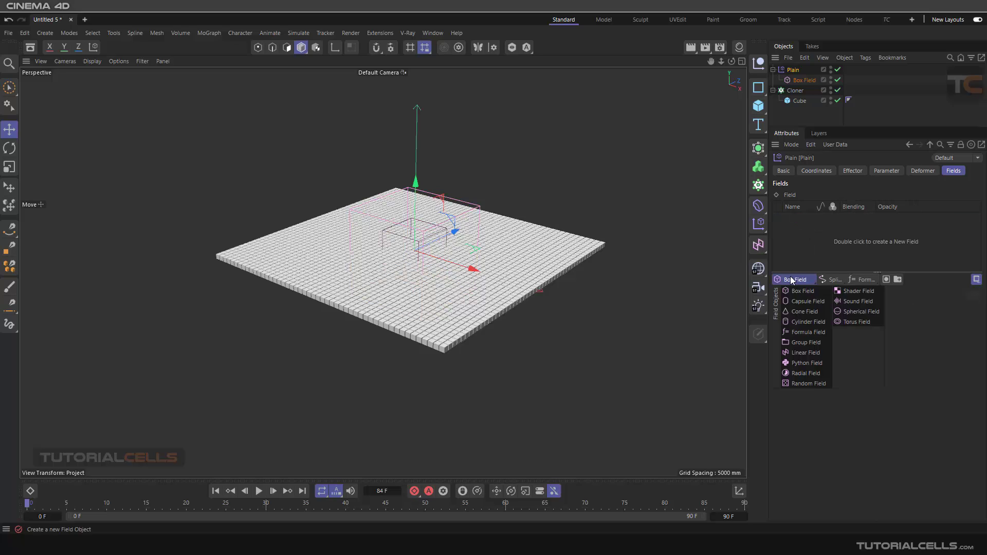
click(801, 351)
alt+drag(436, 281, 640, 280)
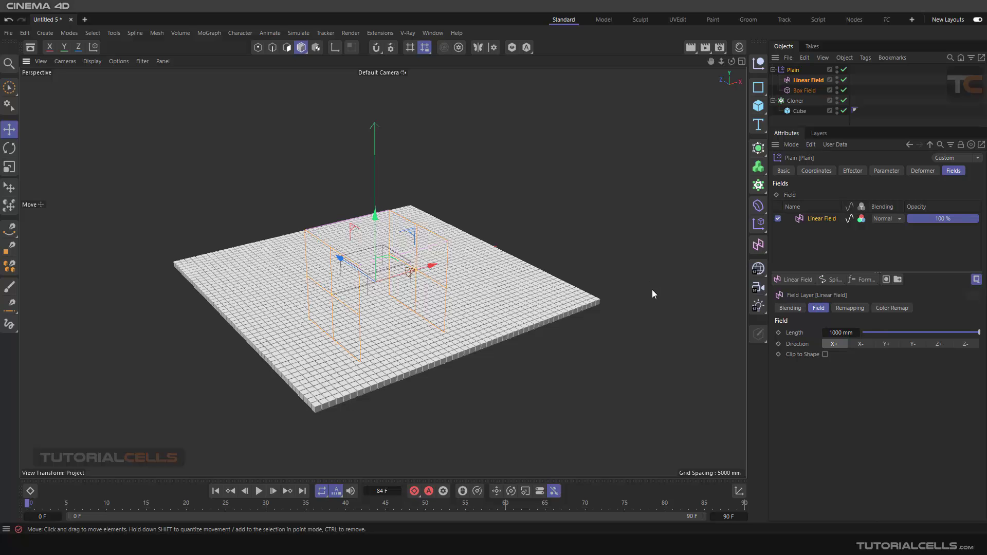
click(649, 291)
alt+drag(550, 338, 464, 291)
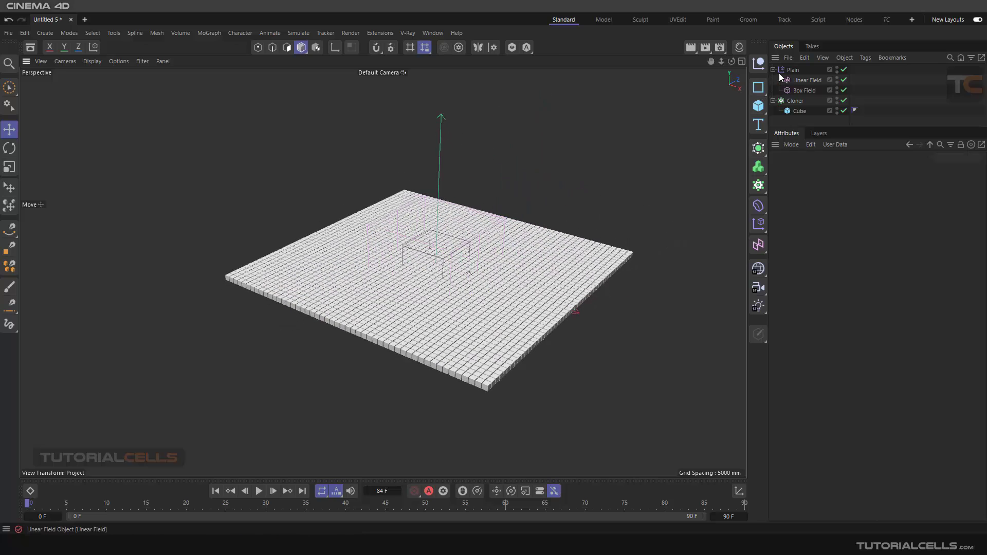
Assign the Plain effector to the Cloner's Effectors list
click(797, 101)
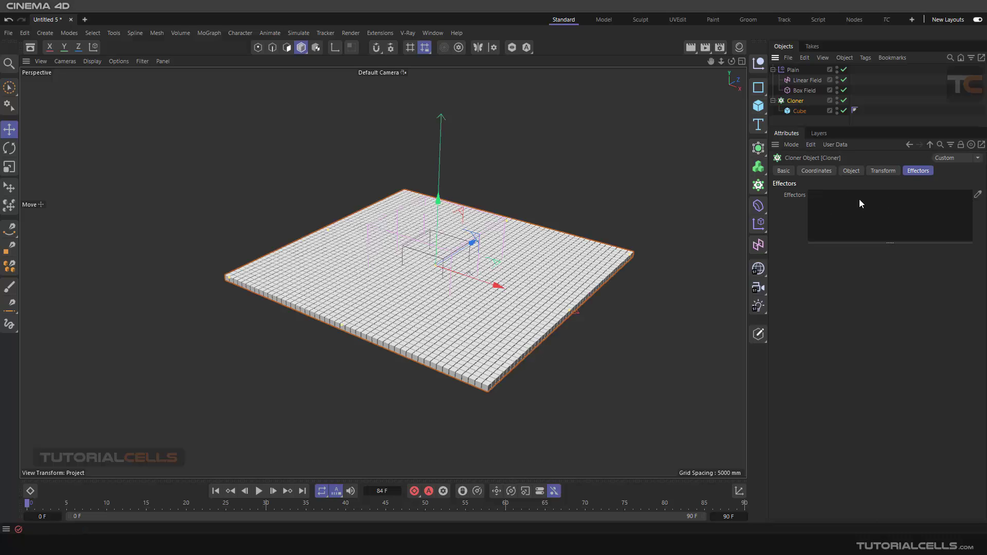
click(793, 71)
drag(793, 71, 845, 205)
alt+drag(403, 294, 733, 150)
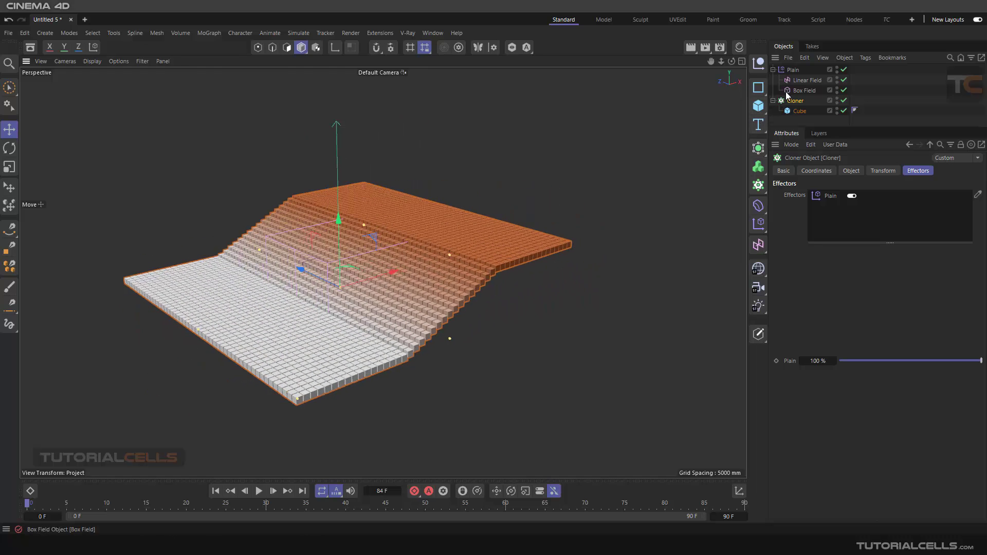
Delete the unused Box Field object beneath the Plain effector
click(788, 72)
click(953, 170)
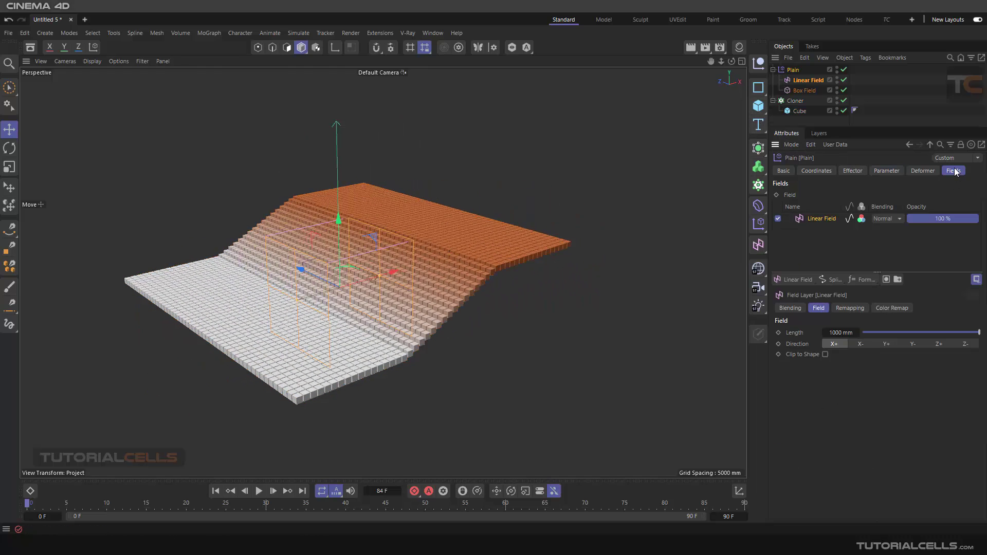
click(800, 92)
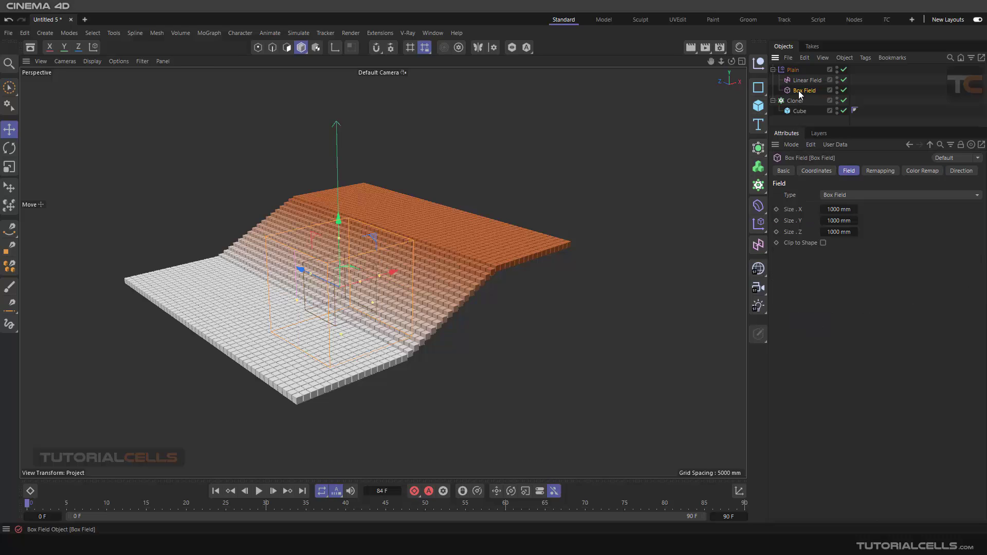
key(Delete)
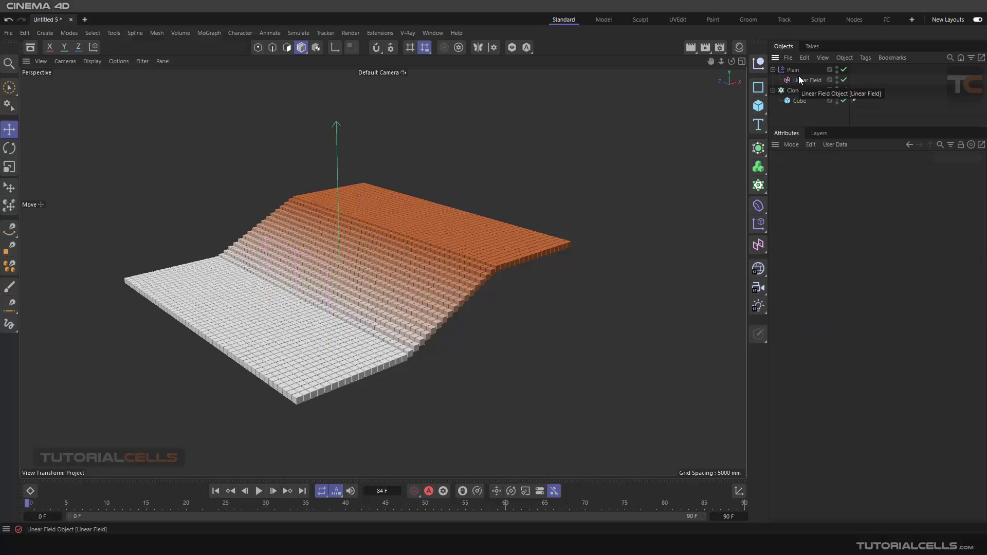
Add a Spherical Field to the Plain effector's fields and enlarge it to a size of about 1875 mm
click(794, 71)
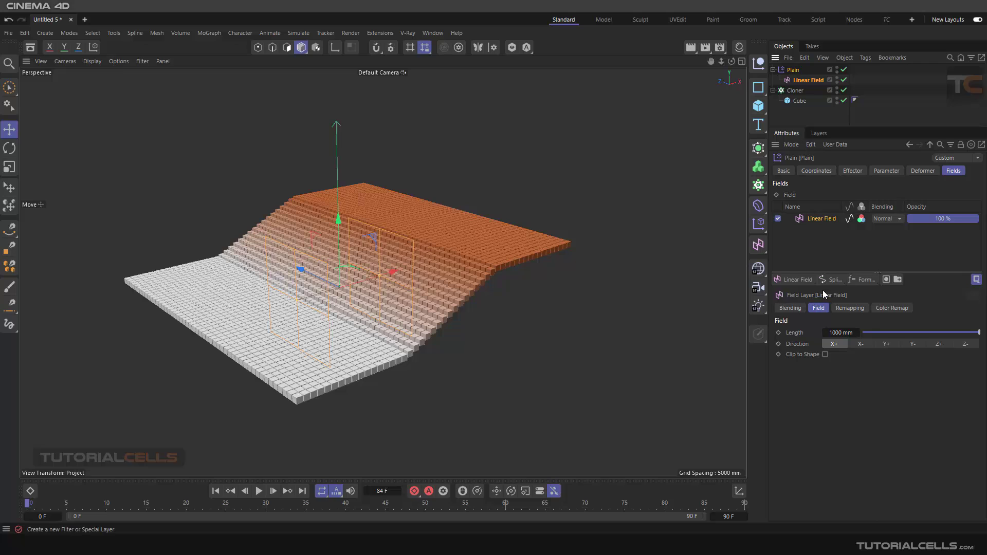
click(791, 280)
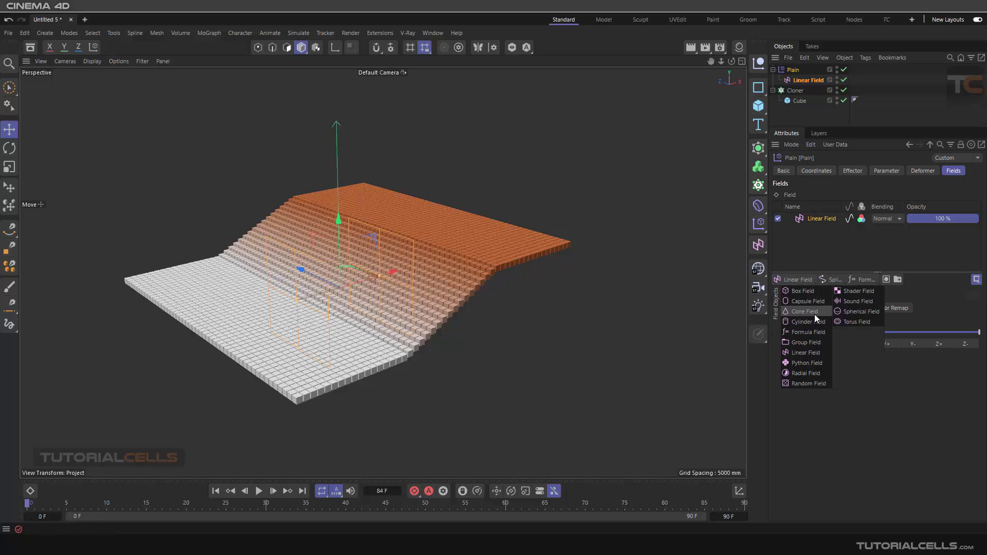
click(843, 311)
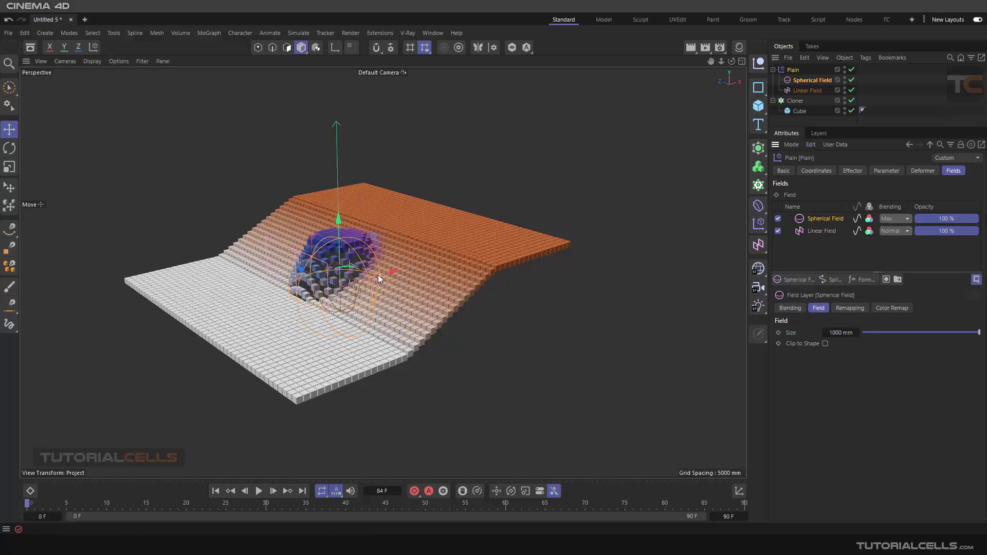
drag(378, 275, 411, 266)
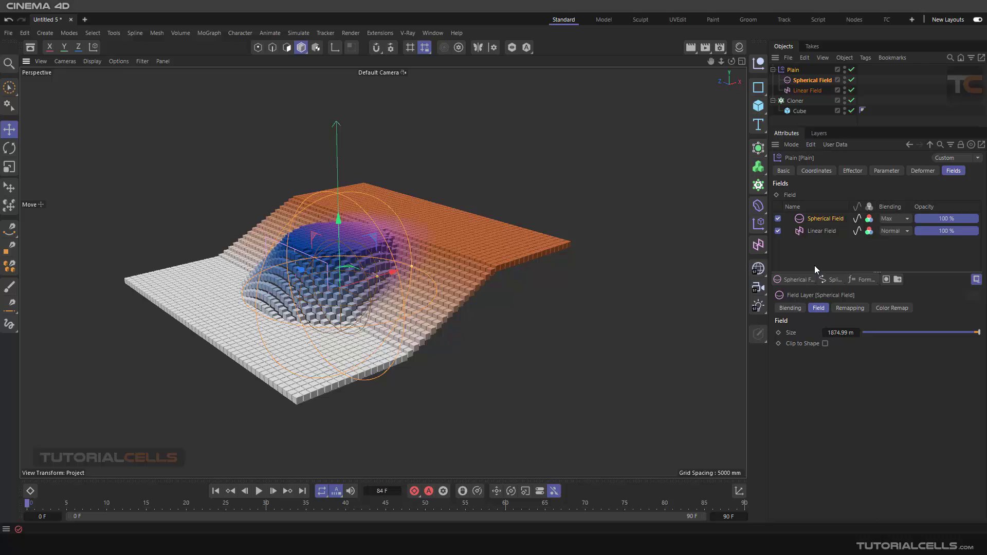
Add a Random Field, place it between the Spherical and Linear Fields, and set its blending to Subtract
click(800, 280)
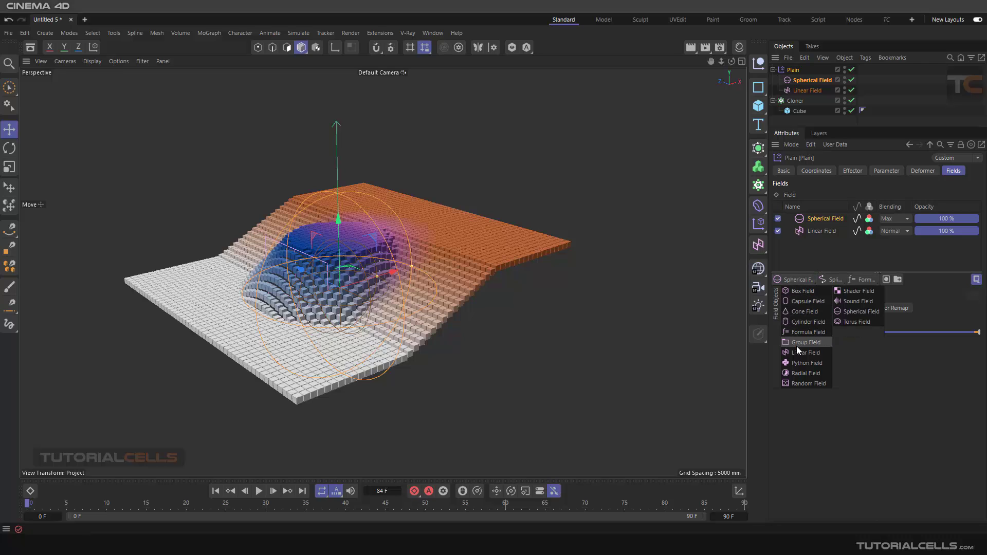
click(798, 383)
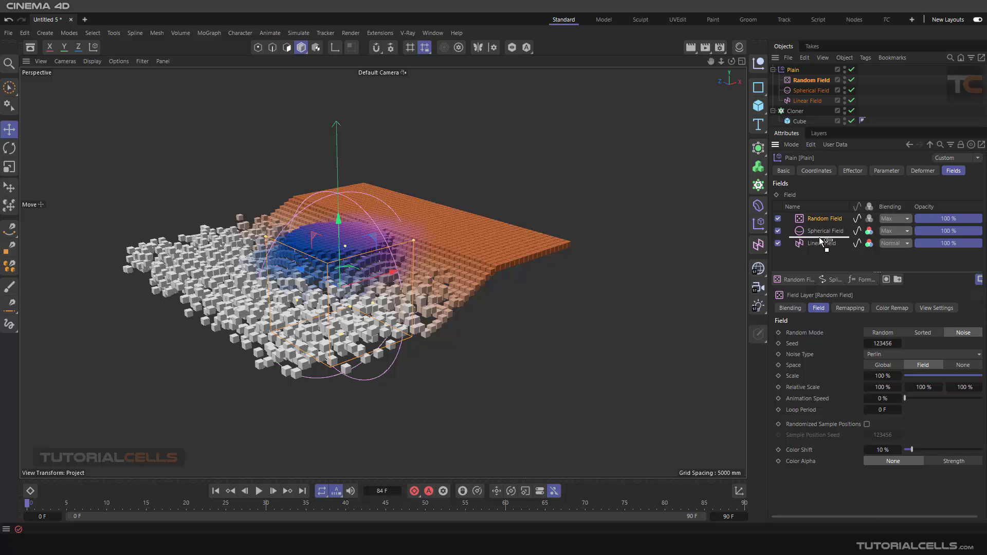
drag(821, 241, 820, 249)
click(899, 232)
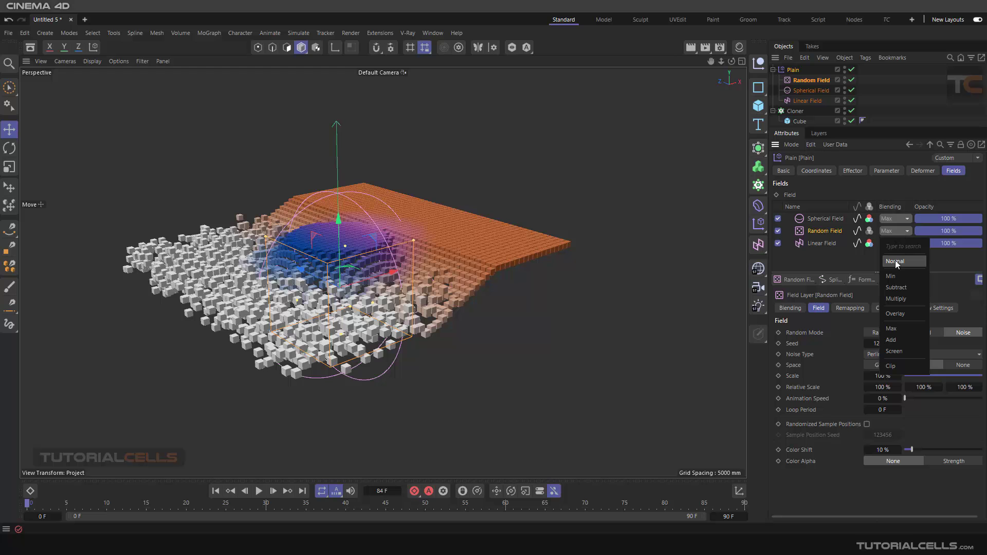
click(894, 286)
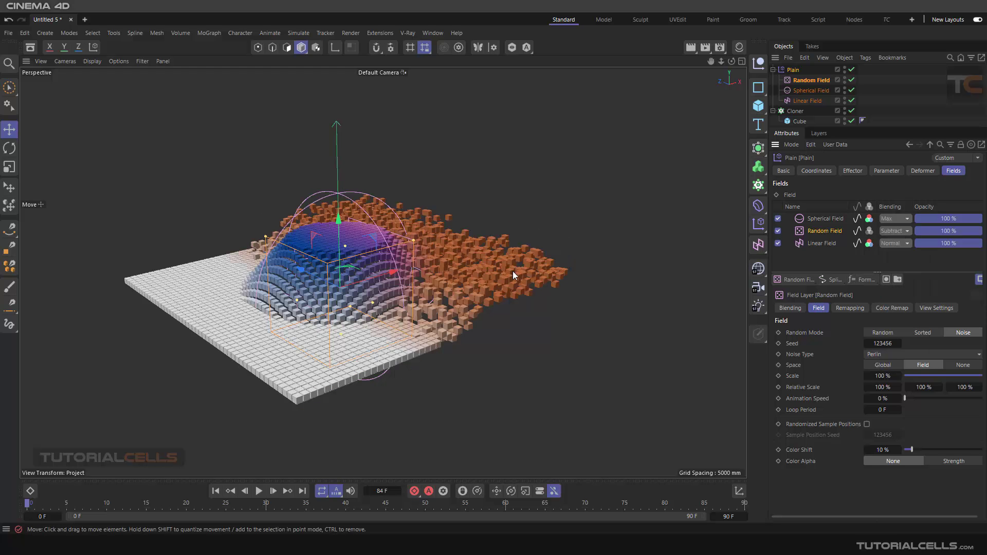
mouse_move(472, 252)
alt+mouse_down()
mouse_move(406, 255)
mouse_move(383, 233)
mouse_move(463, 261)
mouse_move(475, 253)
alt+mouse_up()
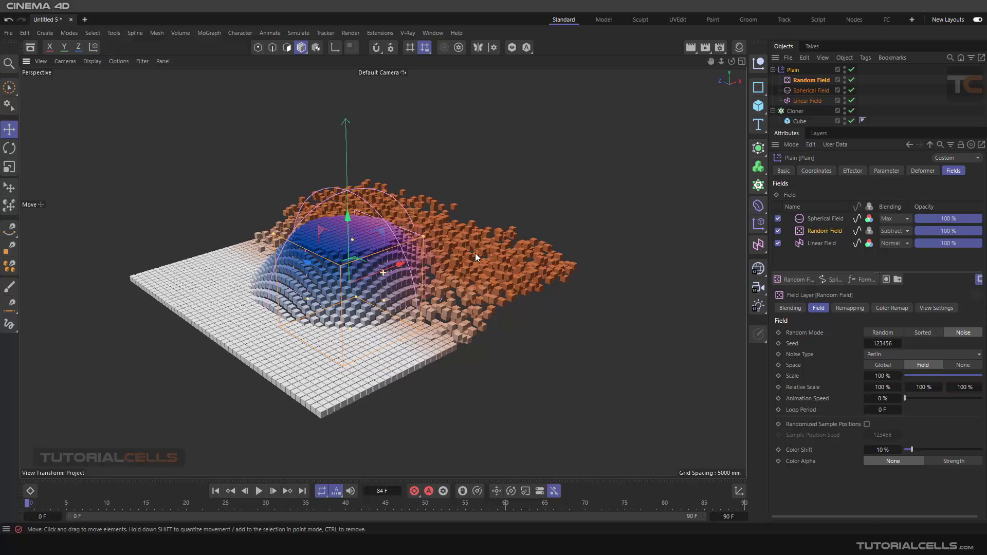
Add a Freeze modifier layer above all fields and disable the Spherical, Random and Linear Field layers
click(802, 261)
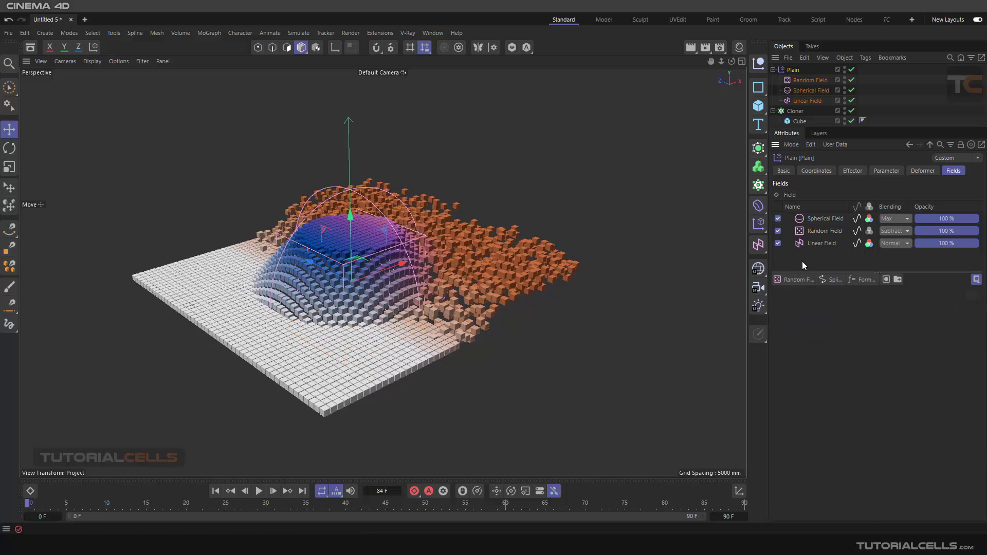
click(854, 280)
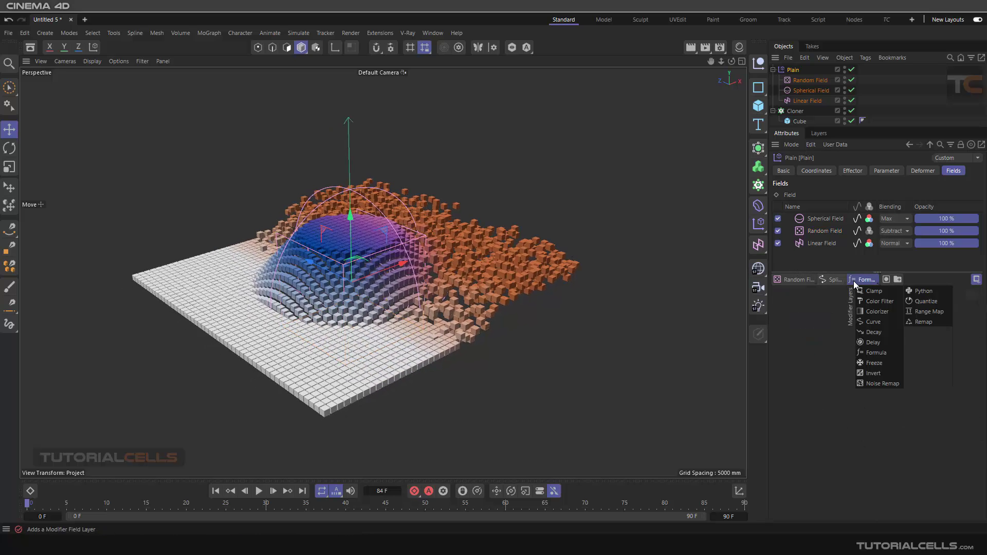
click(877, 362)
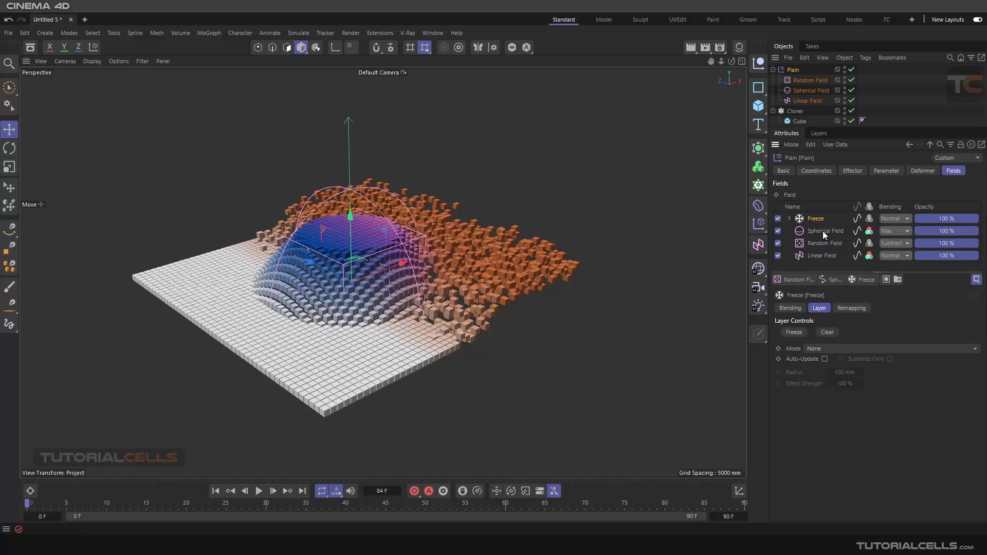
click(778, 231)
click(778, 243)
click(777, 255)
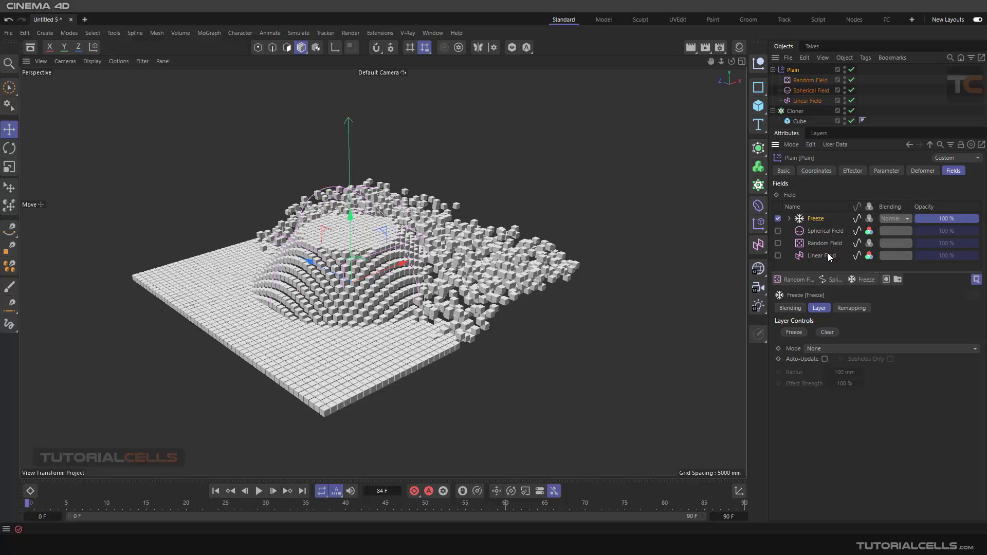
Clear the Freeze layer's stored values and re-enable the Spherical, Random and Linear Field layers
drag(957, 219, 983, 228)
click(824, 334)
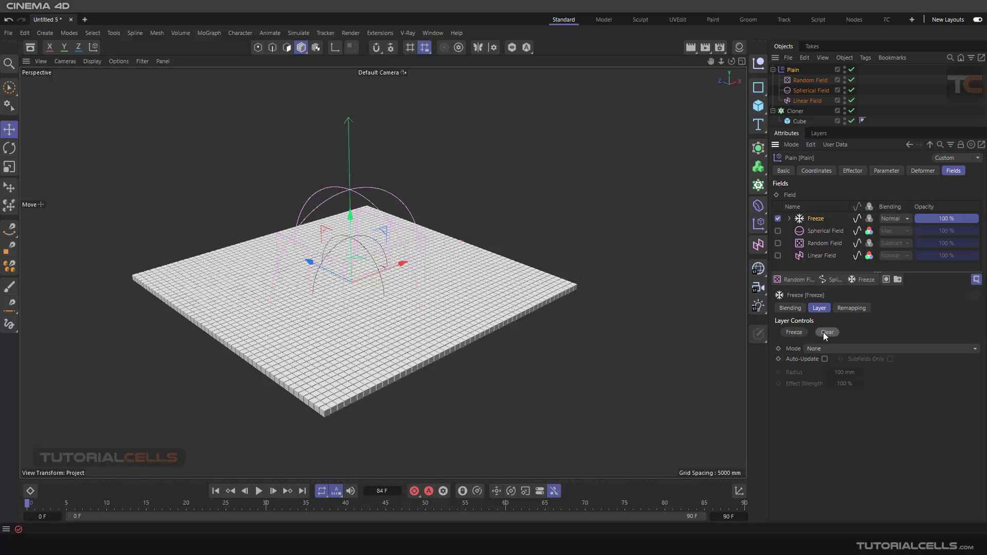
click(778, 231)
click(778, 243)
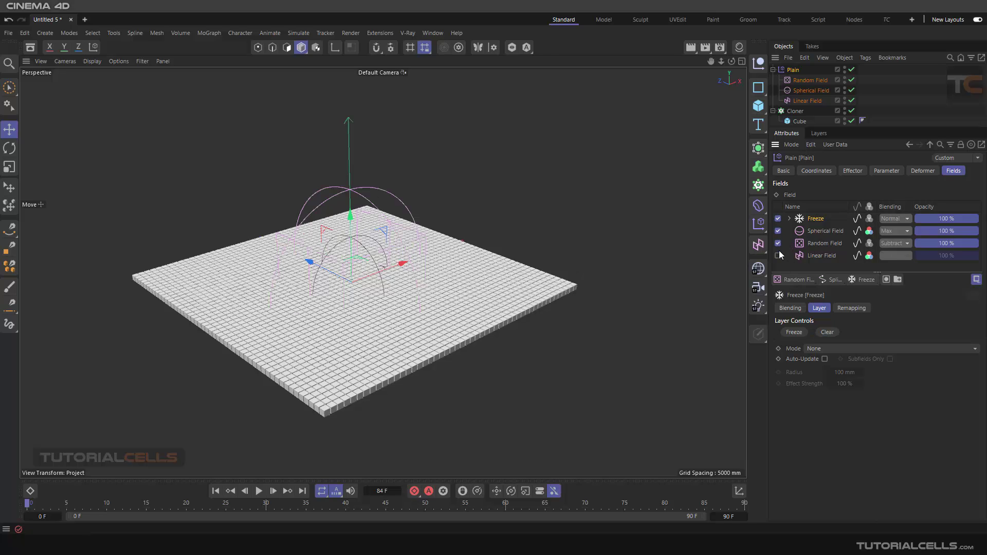
click(778, 256)
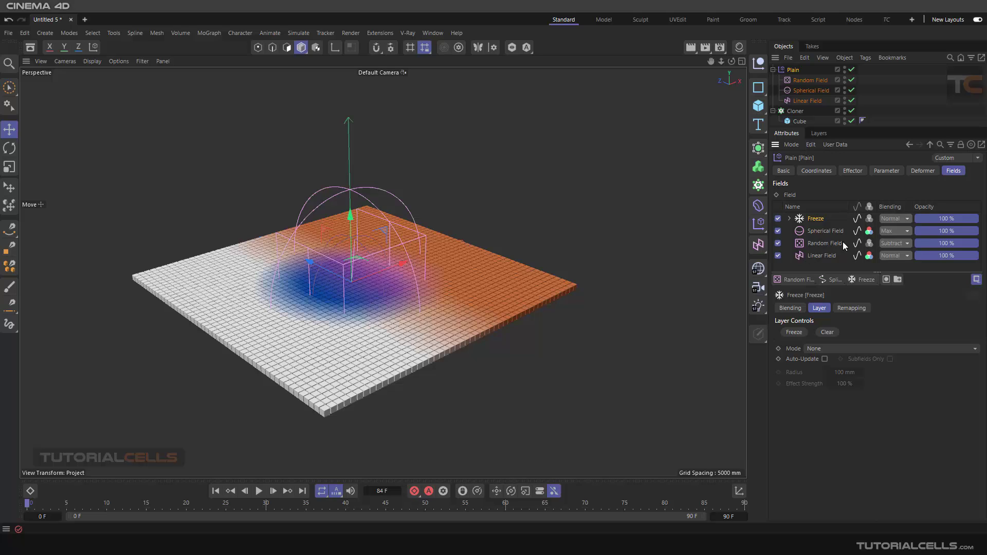
Delete the Freeze layer and switch off the Random Field layer's color contribution
click(869, 244)
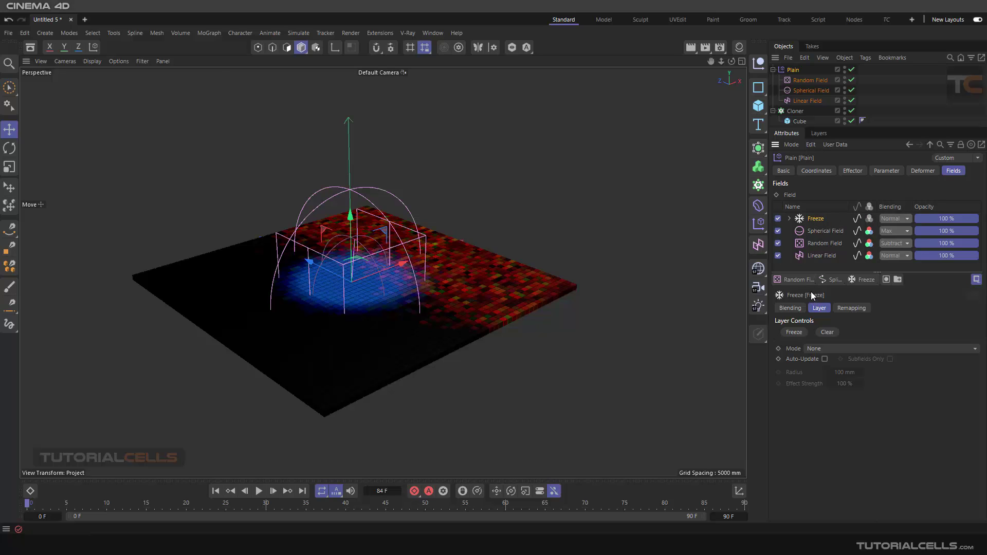
key(Delete)
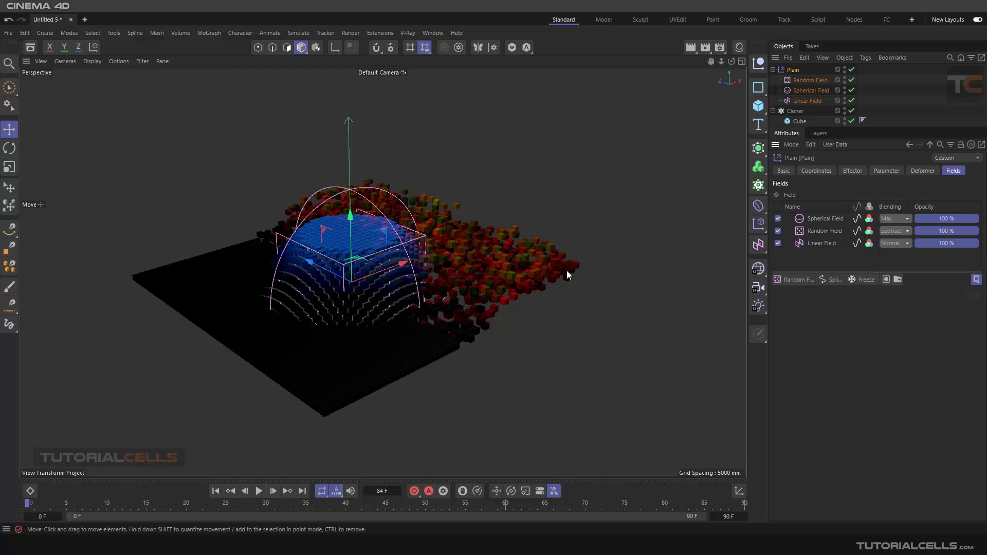
click(869, 231)
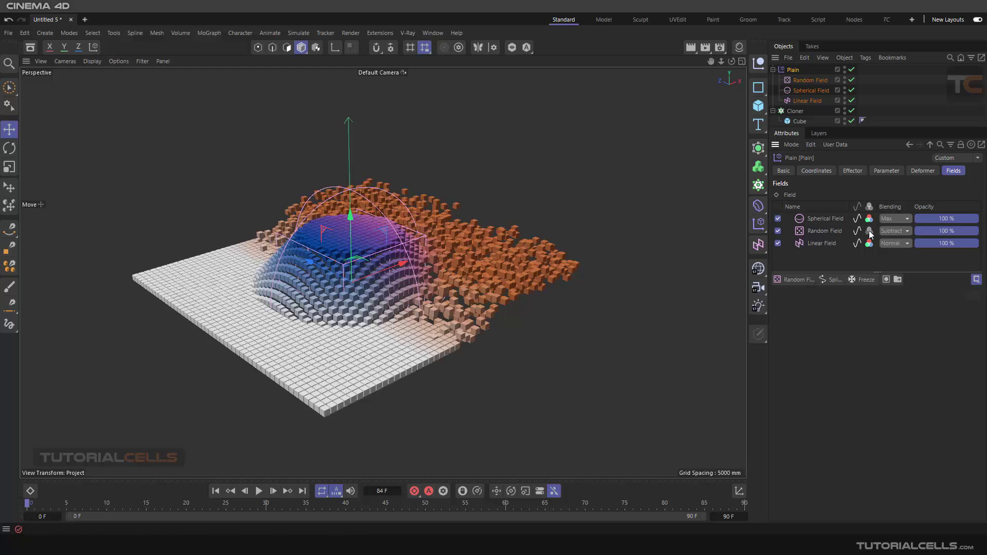
alt+drag(464, 271, 470, 273)
alt+middle_drag(469, 273, 517, 273)
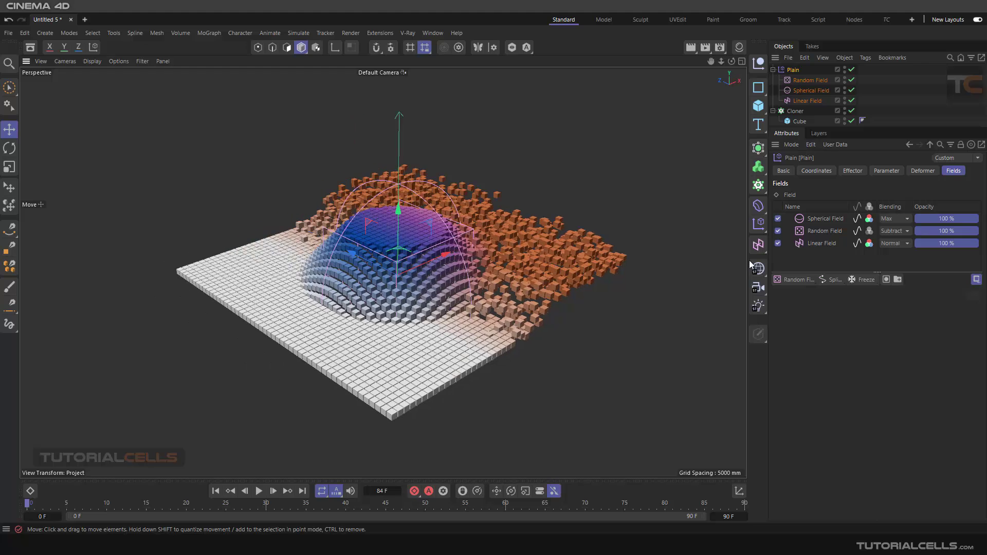
Add a new Freeze layer above all fields and disable the Spherical, Random and Linear Field layers
click(856, 281)
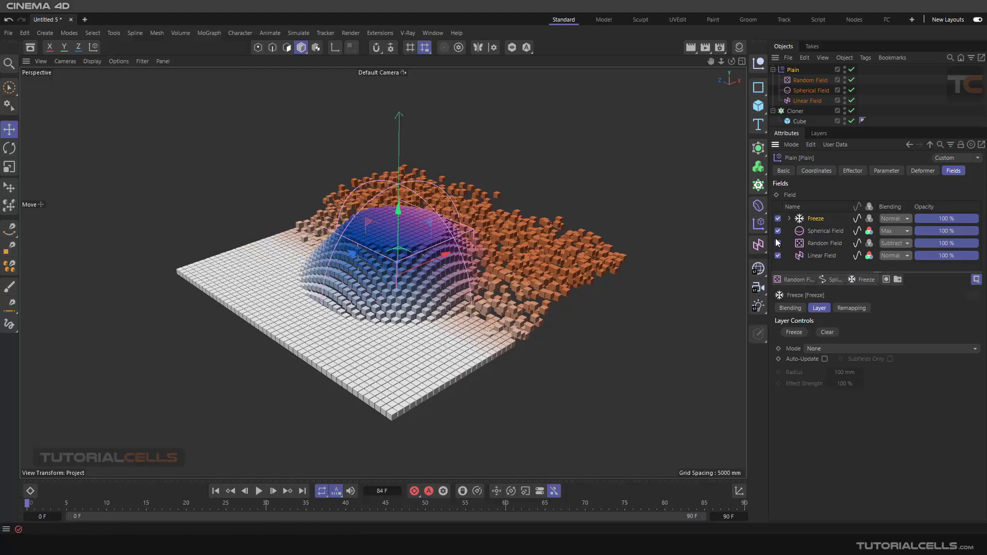
drag(778, 231, 776, 256)
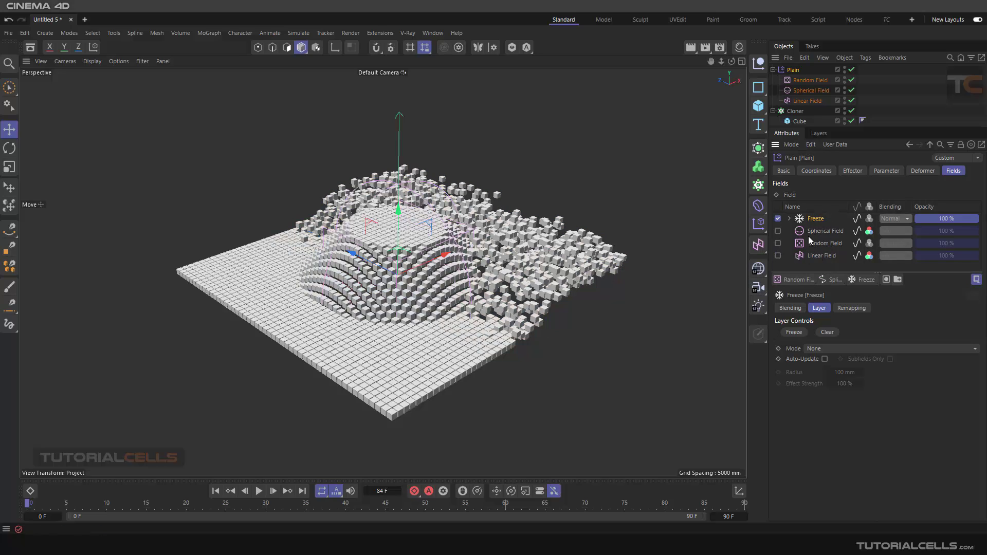
click(790, 219)
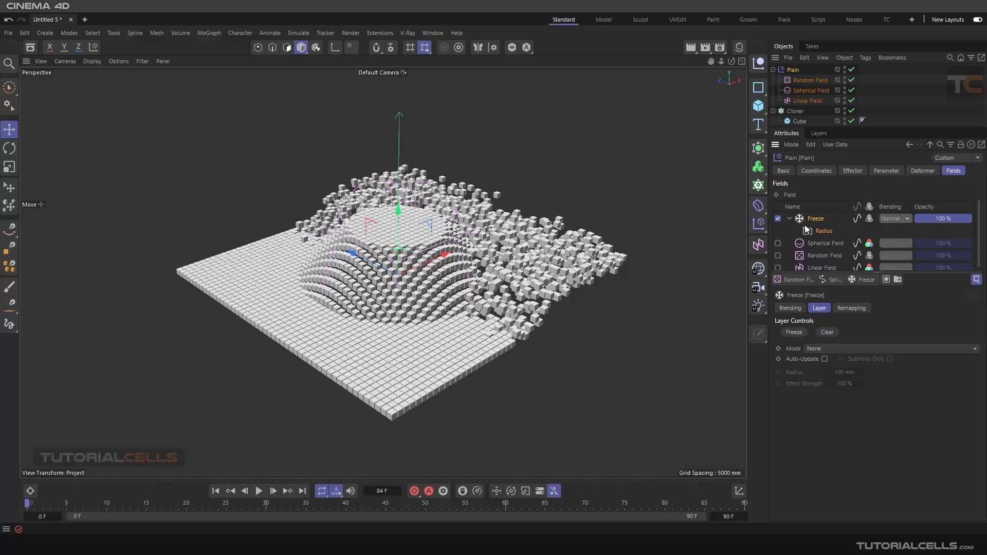
click(789, 218)
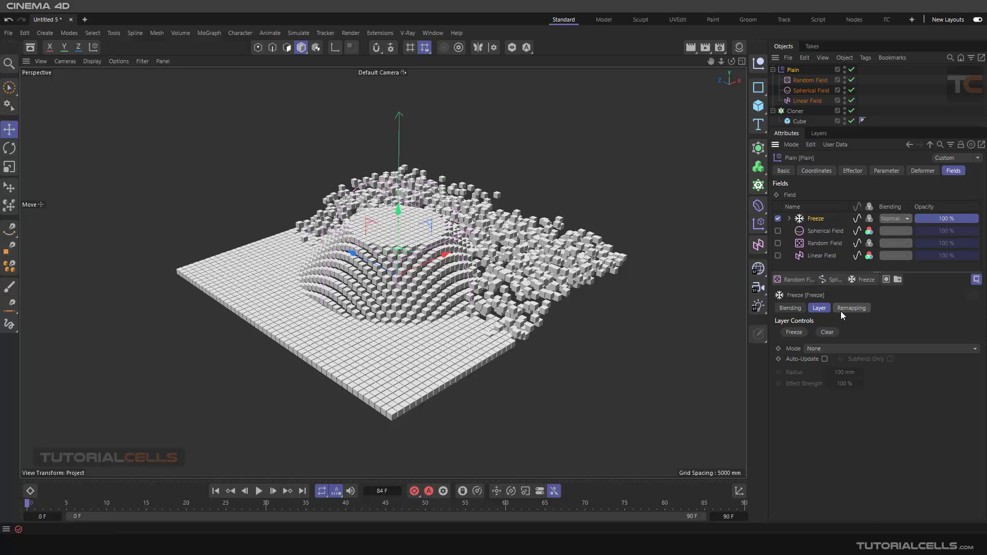
Set the Freeze layer's mode to Average, enable Auto-Update and increase its radius
click(846, 350)
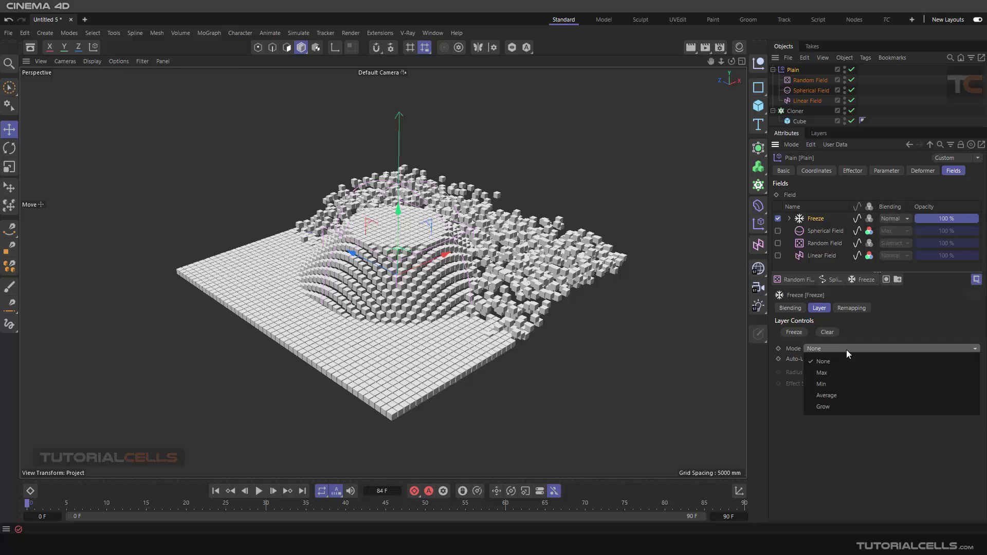
click(840, 394)
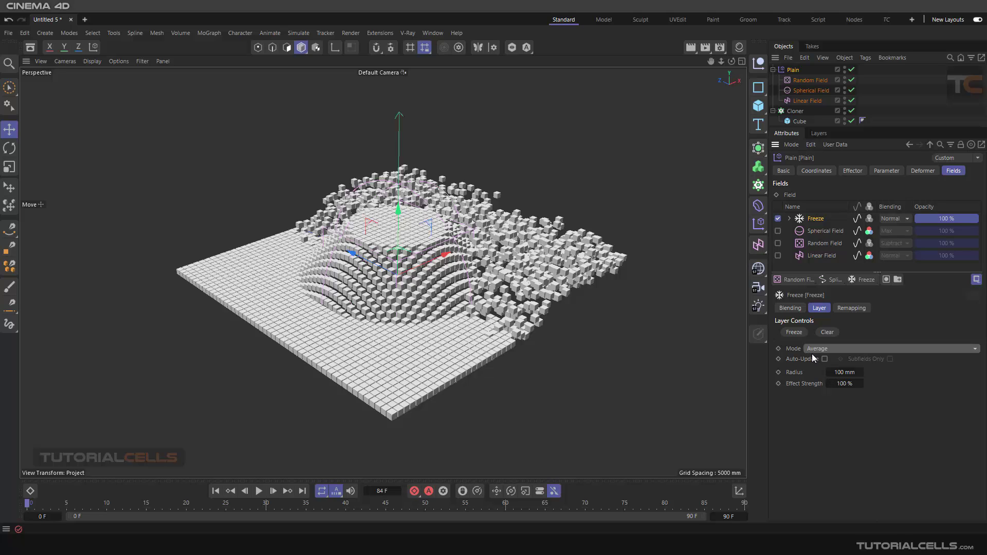
click(825, 358)
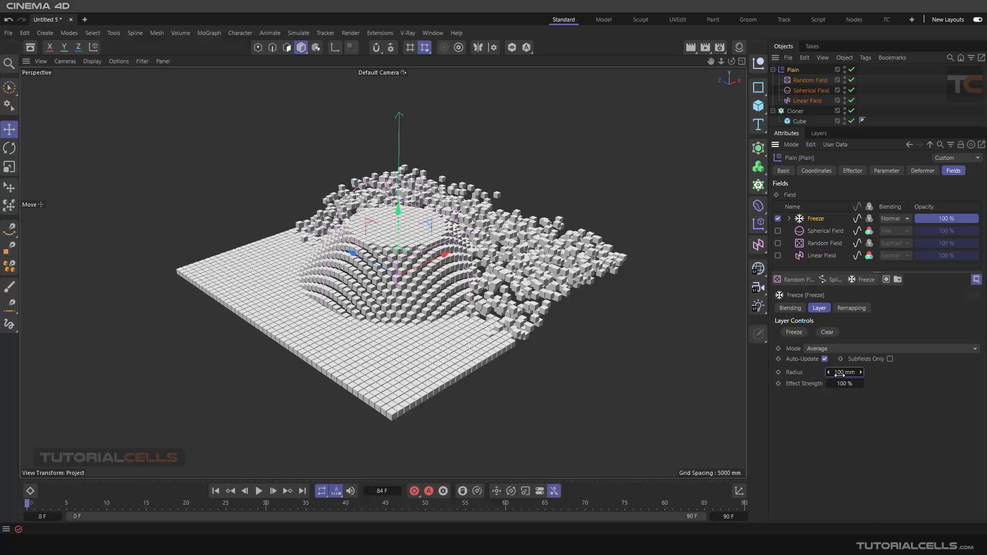
drag(840, 374, 908, 374)
Try the Freeze layer's Max mode, switch it to Grow with a radius of about 523 mm, and reset the radius to 0 mm
click(848, 352)
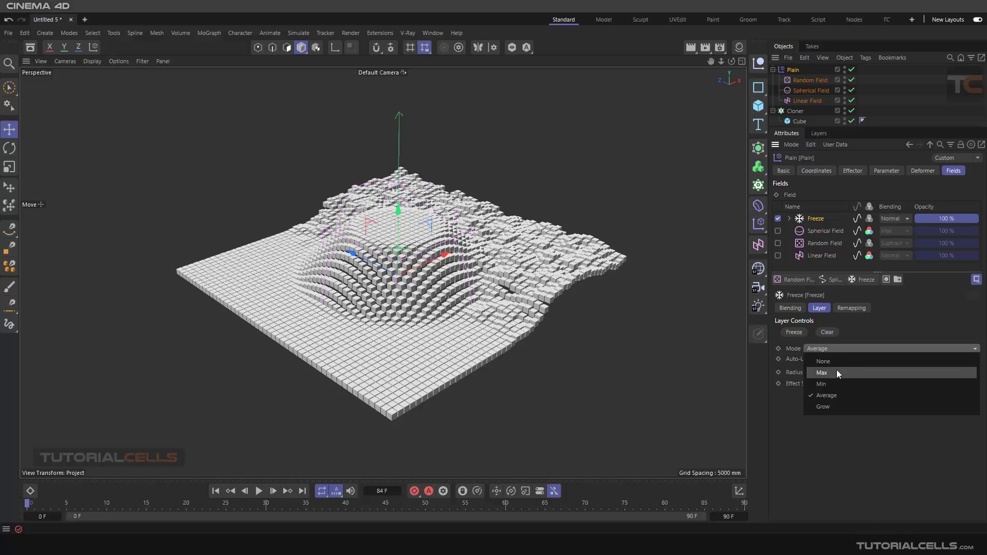
click(837, 369)
drag(837, 372, 823, 349)
click(821, 349)
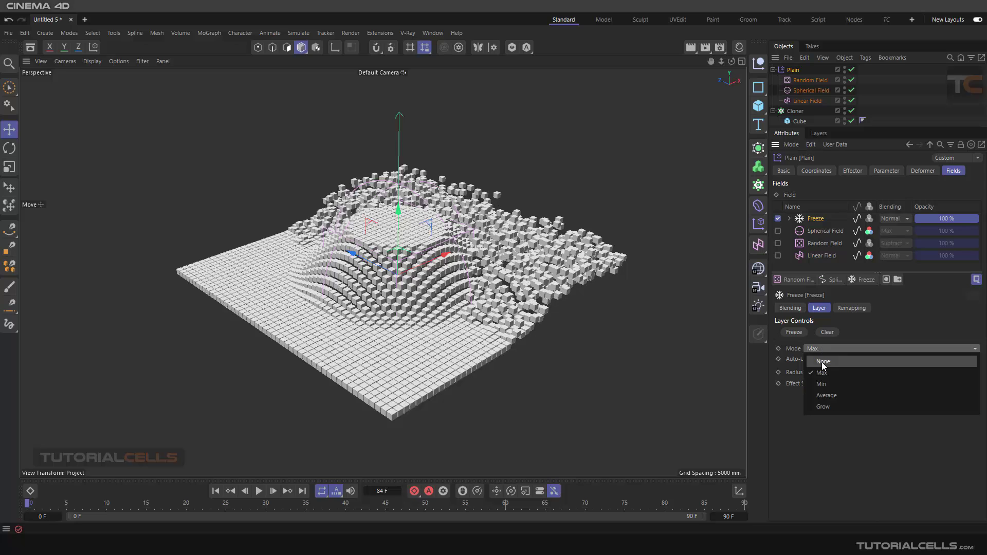
click(825, 405)
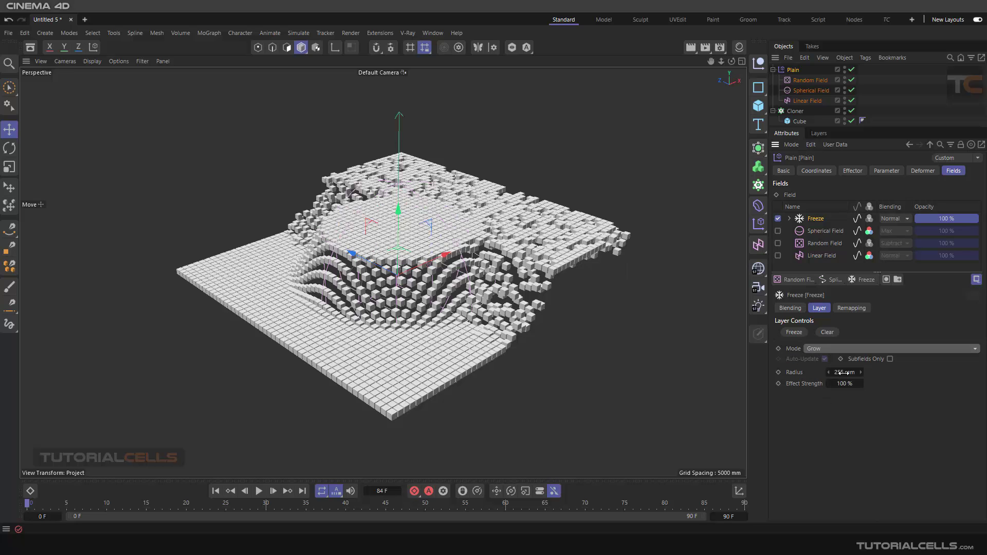
mouse_move(843, 372)
mouse_down()
mouse_move(787, 373)
mouse_move(879, 373)
mouse_move(829, 373)
mouse_up()
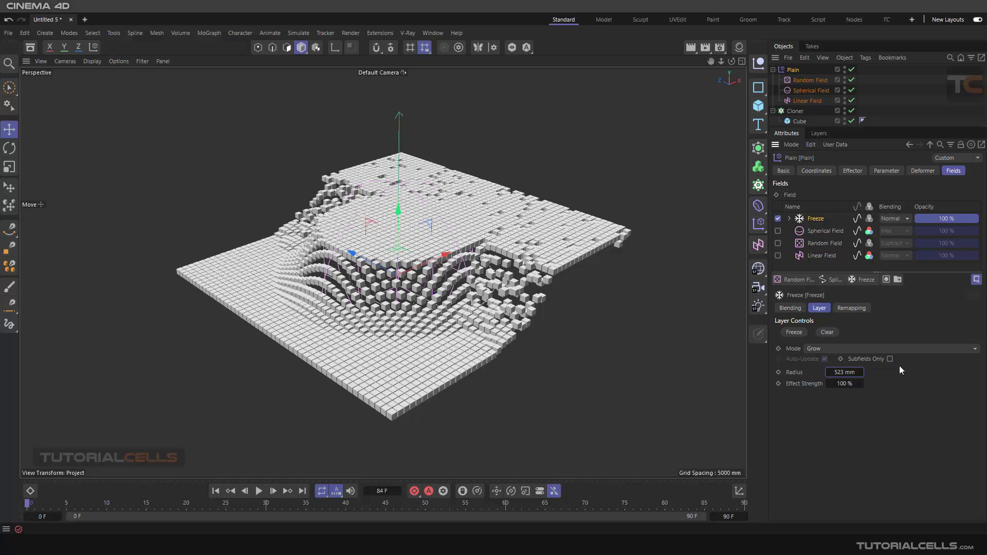
right_click(861, 373)
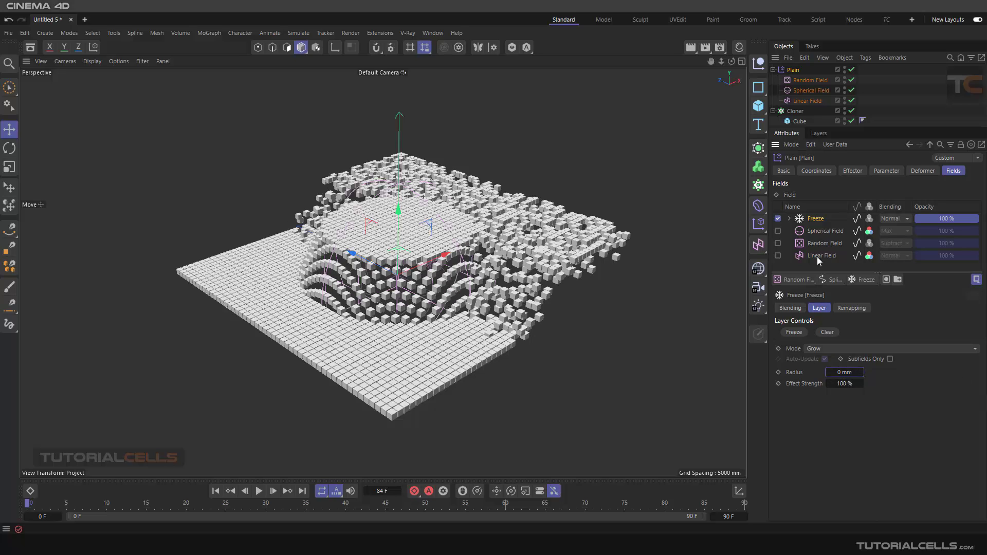
Try a new Linear Field inside the Freeze layer's Radius sublayer, shift it along X, and delete its layer
click(790, 218)
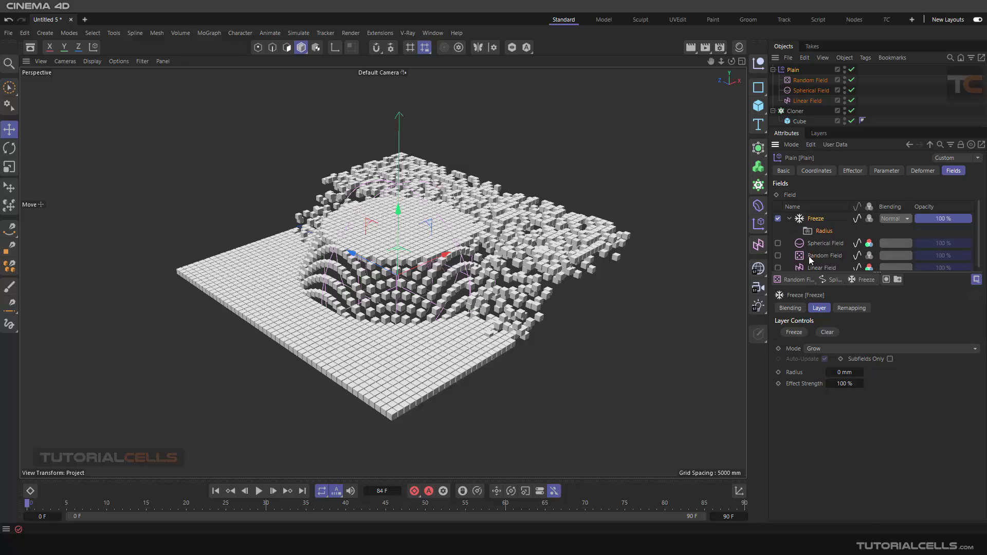
click(796, 279)
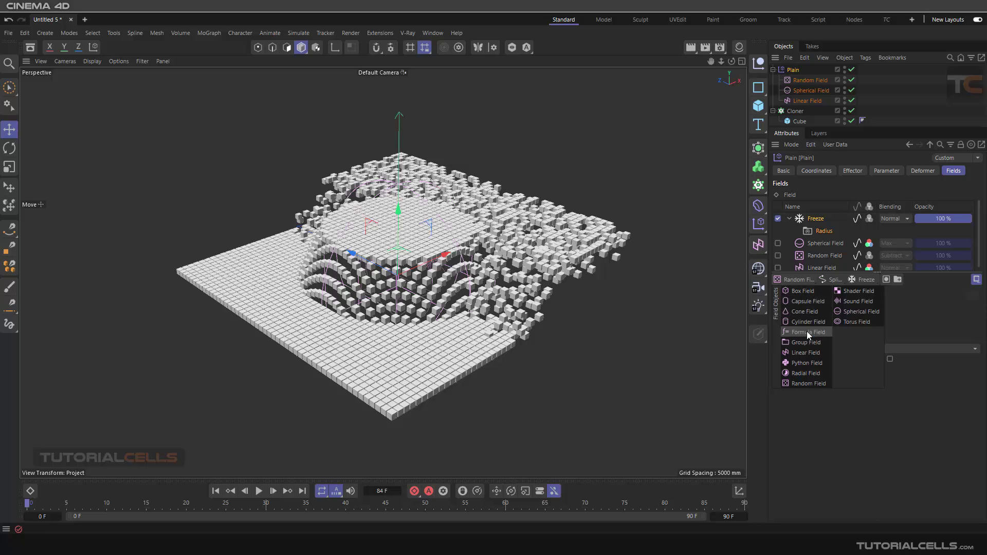
click(808, 352)
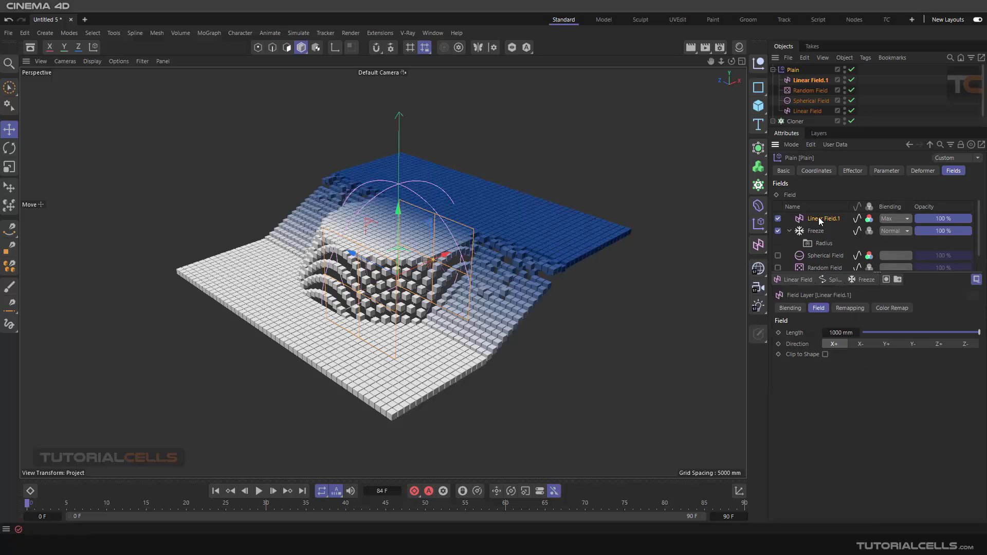
drag(818, 220, 823, 245)
drag(452, 254, 513, 247)
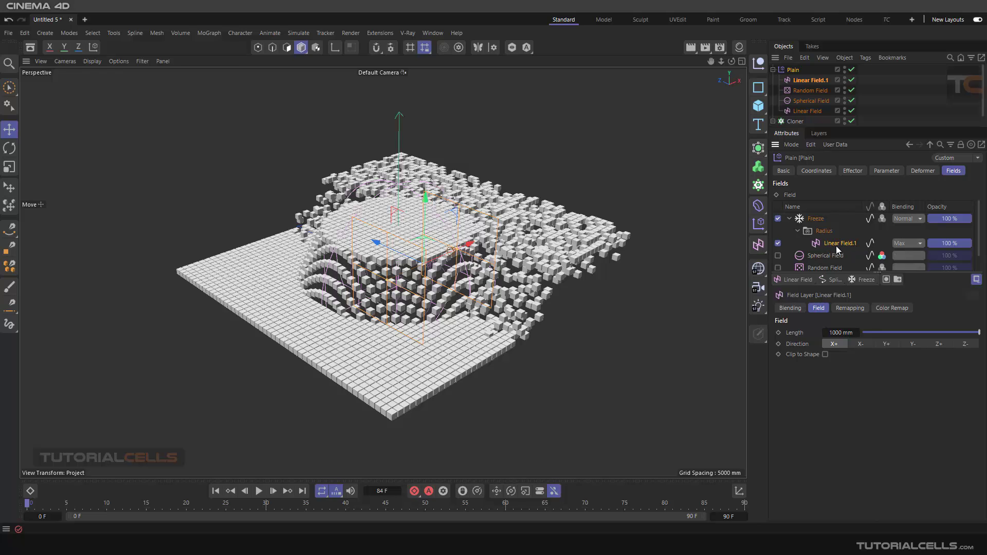
key(Delete)
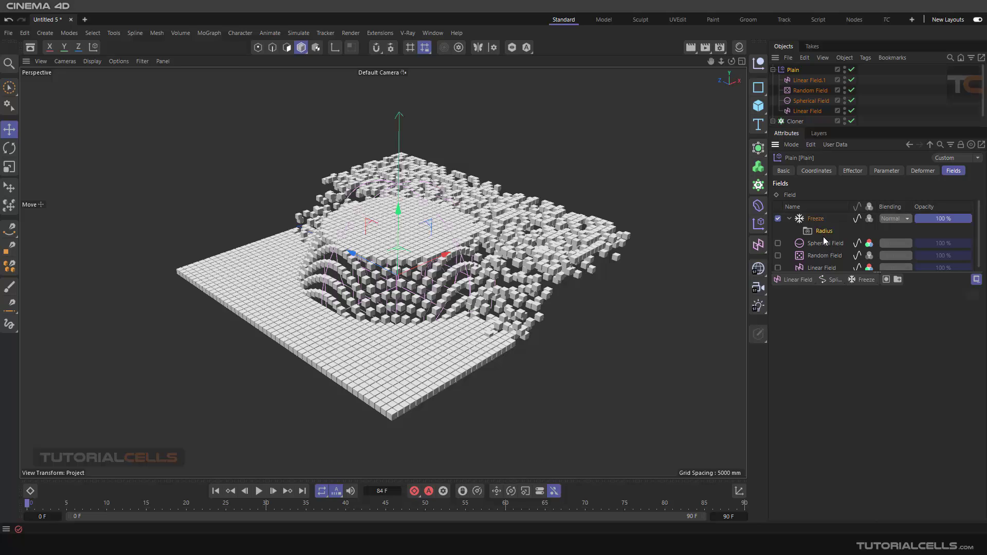
Set the Freeze layer's radius to about 233 mm, keeping the Grow mode
click(817, 220)
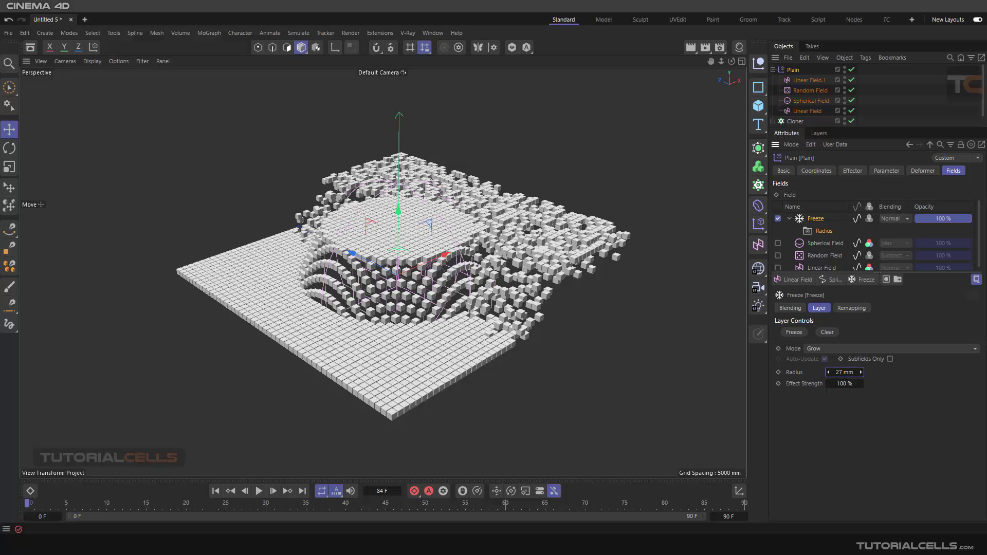
mouse_move(860, 372)
mouse_down()
mouse_move(860, 303)
mouse_move(860, 354)
mouse_move(860, 317)
mouse_move(860, 326)
mouse_up()
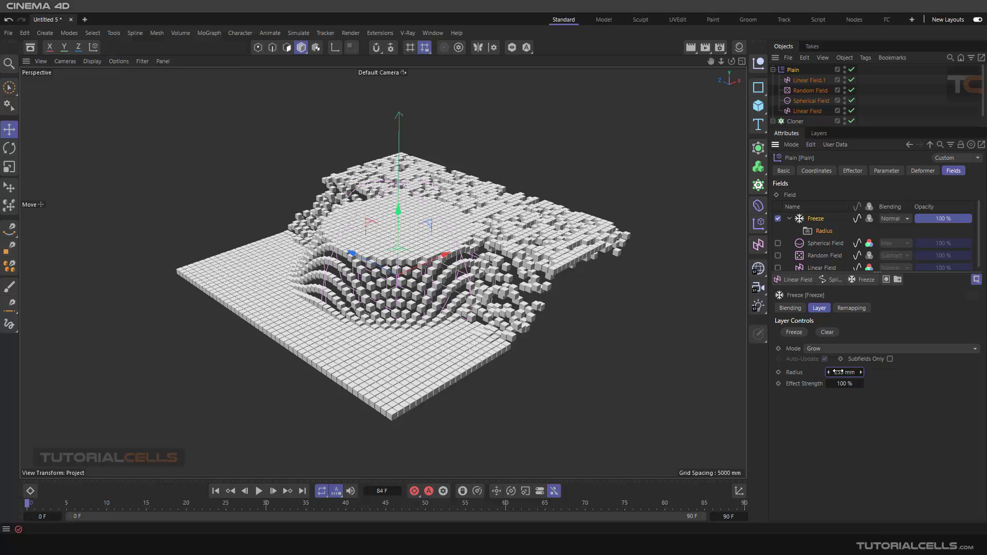
click(839, 350)
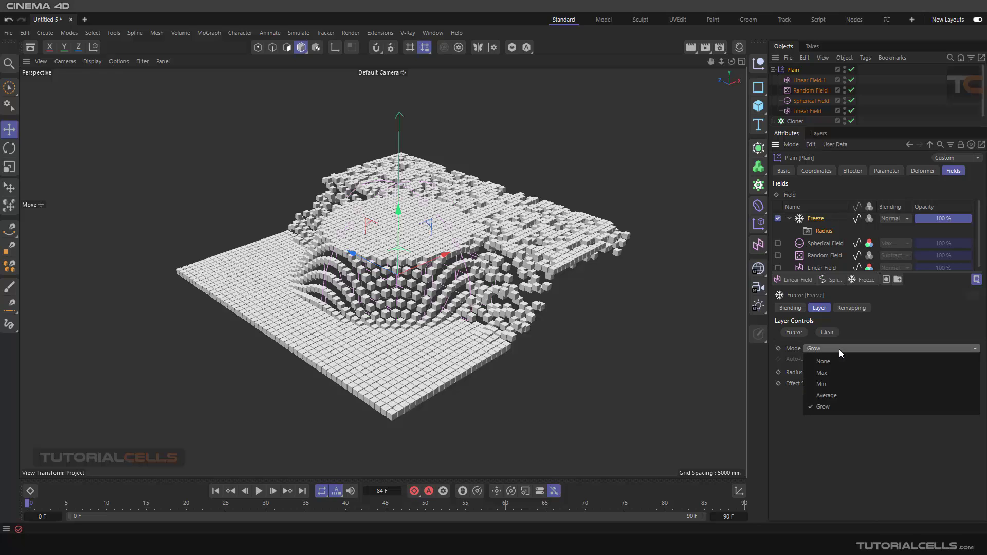
click(832, 455)
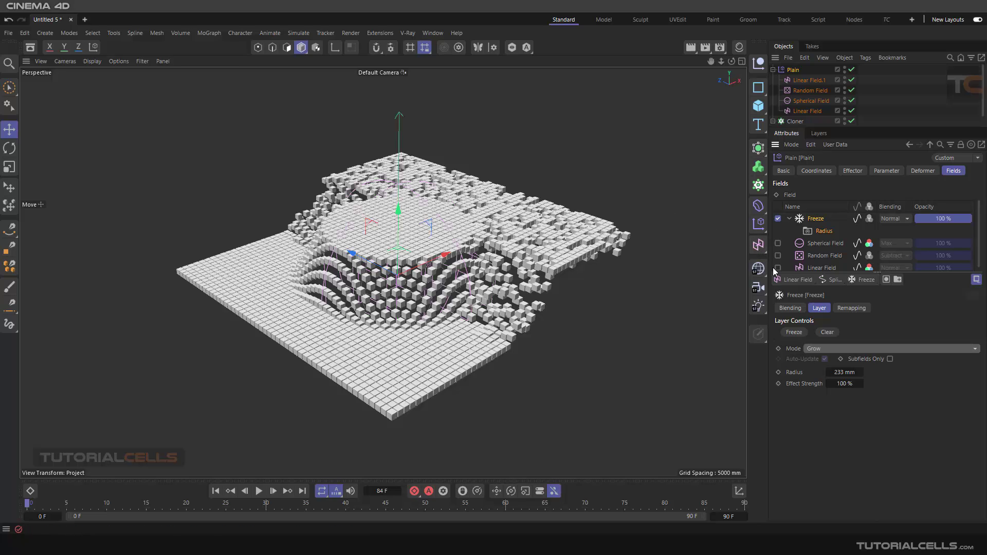
Clear and delete the Freeze layer, and re-enable the Spherical, Random and Linear Field layers
drag(775, 271, 799, 282)
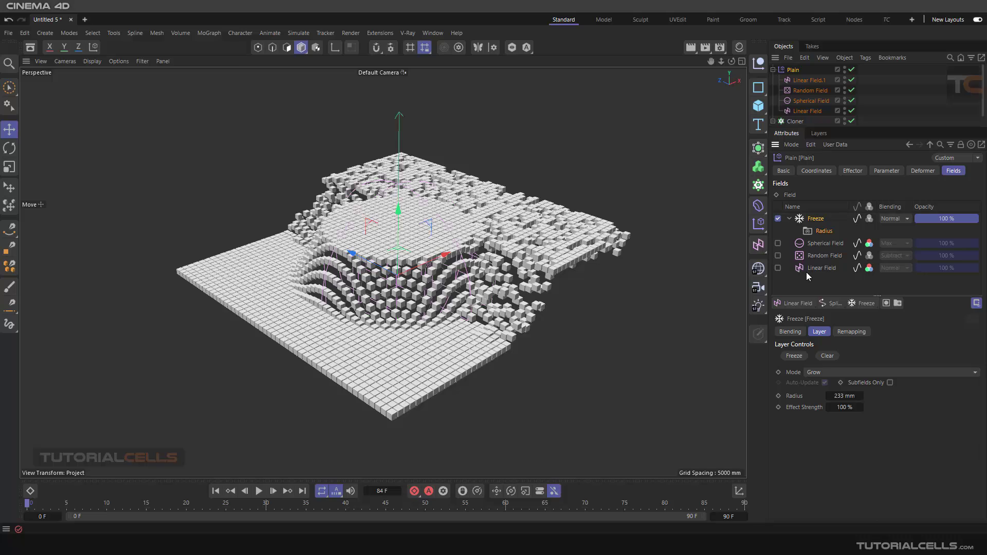
click(810, 220)
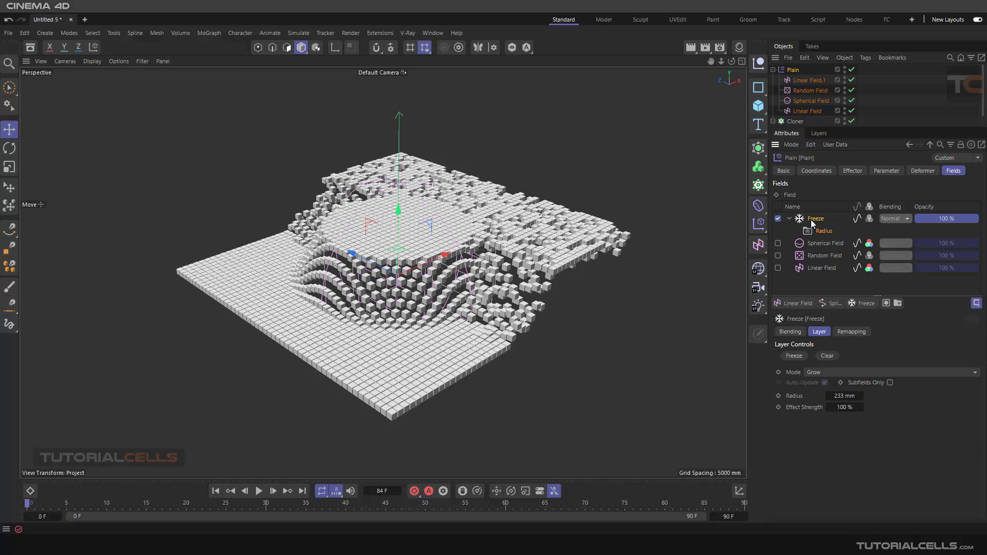
click(827, 356)
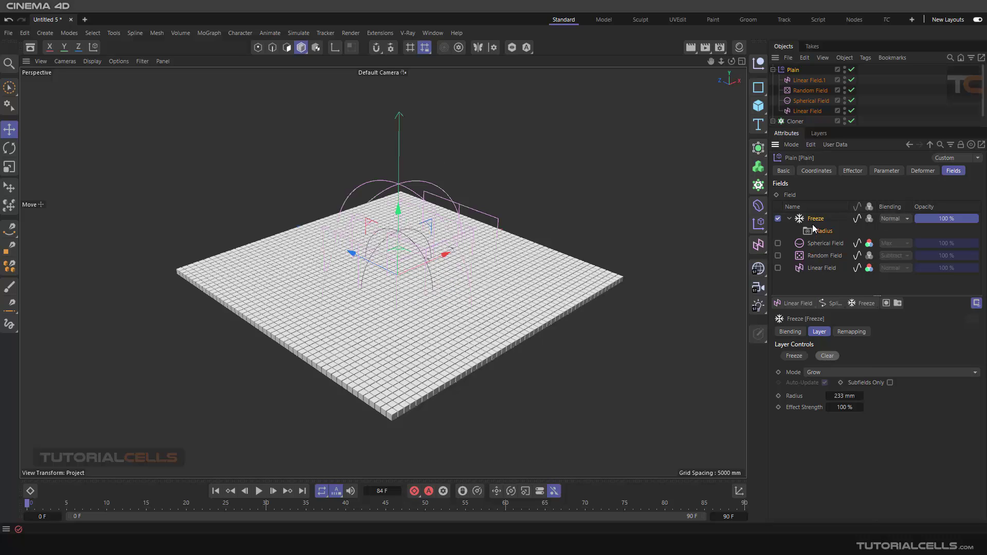
key(Delete)
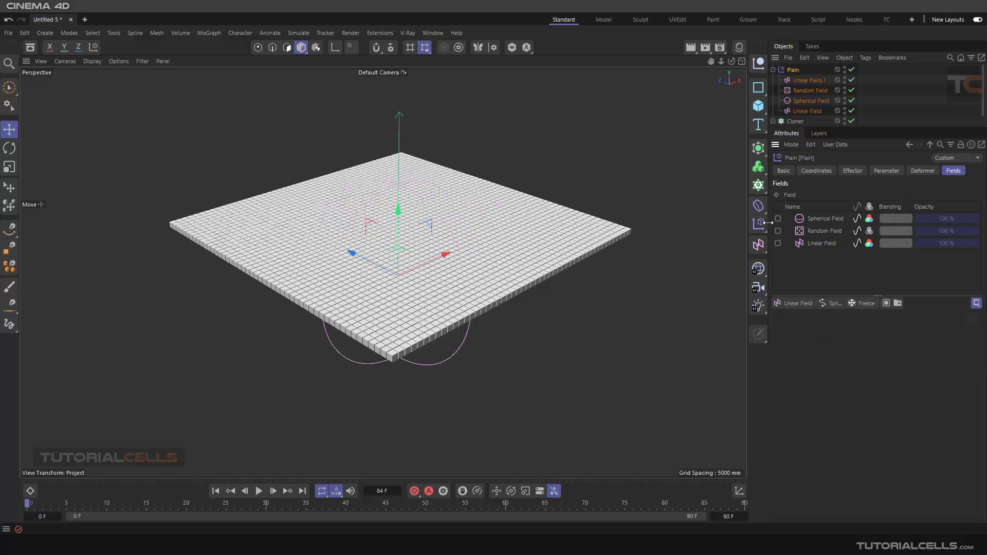
drag(779, 221, 775, 271)
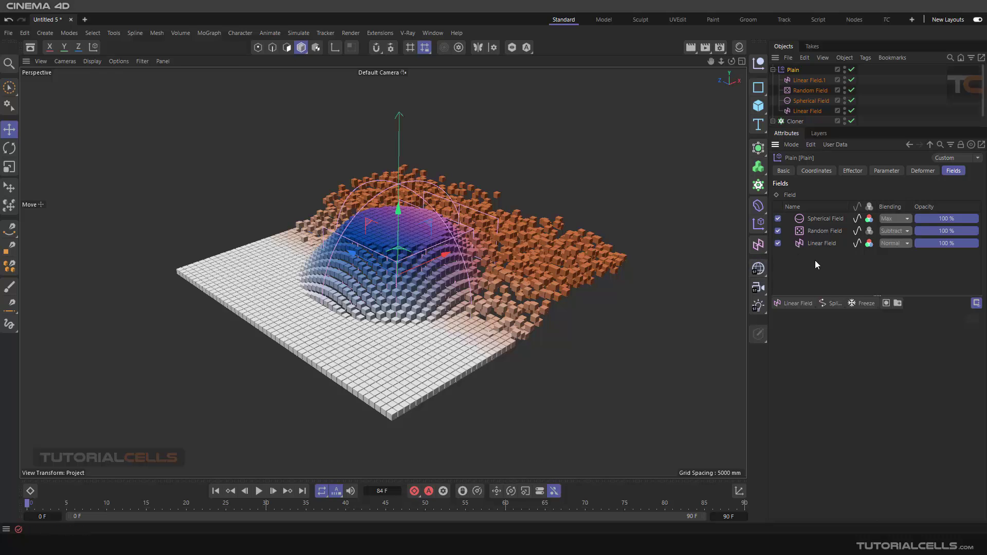
Delete all four field objects beneath the Plain effector, leaving only Plain and the Cloner with its Cube
click(794, 81)
key(Delete)
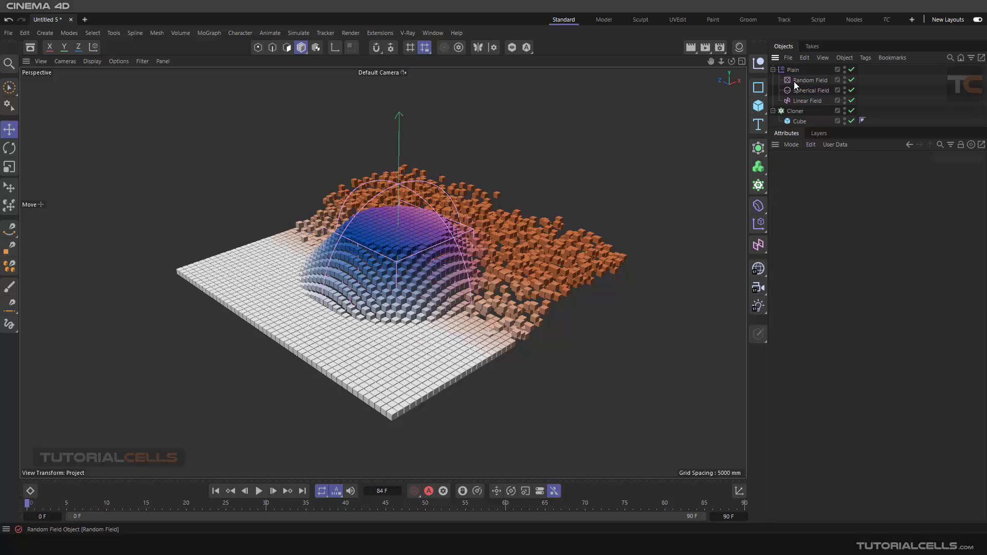
click(794, 81)
key(Delete)
click(794, 81)
key(Delete)
click(794, 81)
key(Delete)
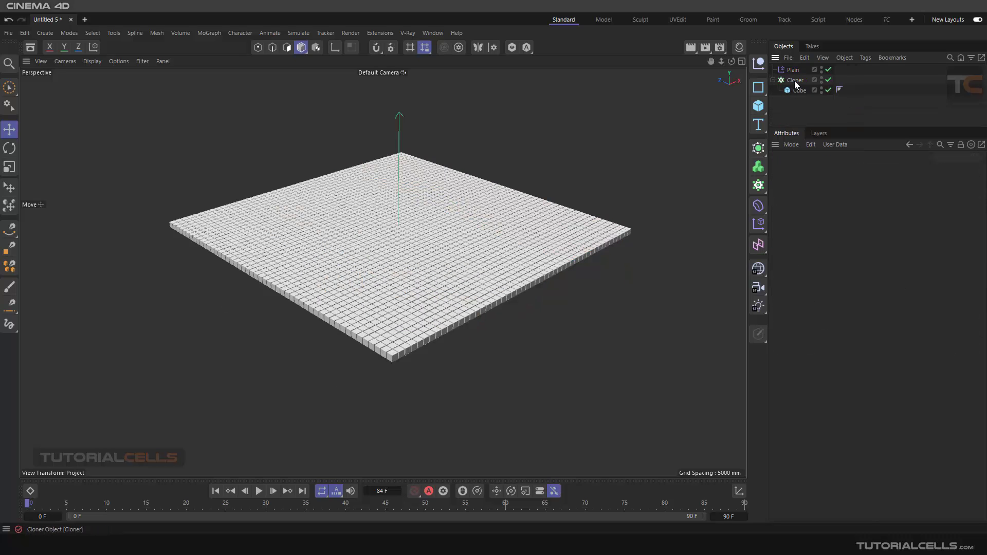
Add a Linear Field to the Plain effector's fields and place an Invert modifier layer above it
click(794, 71)
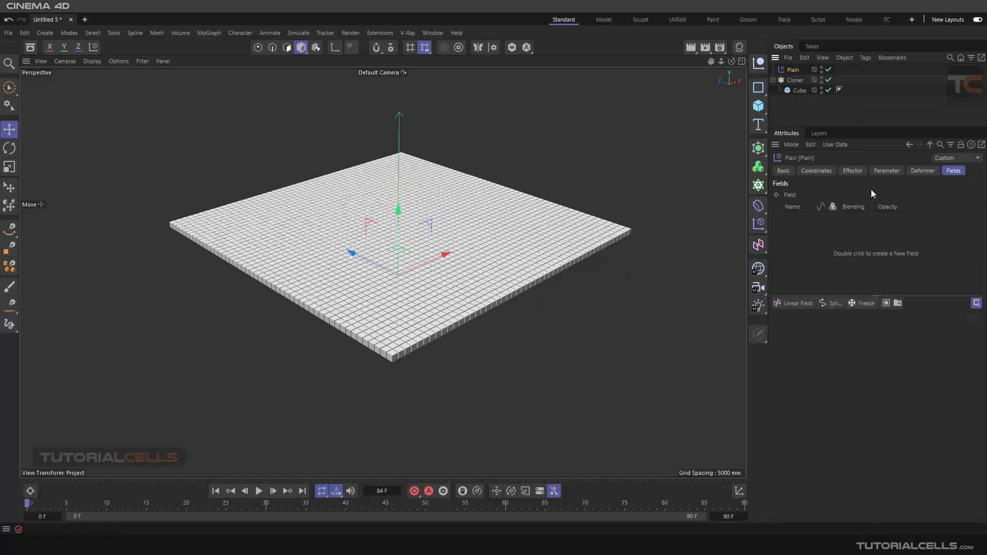
click(791, 306)
click(797, 306)
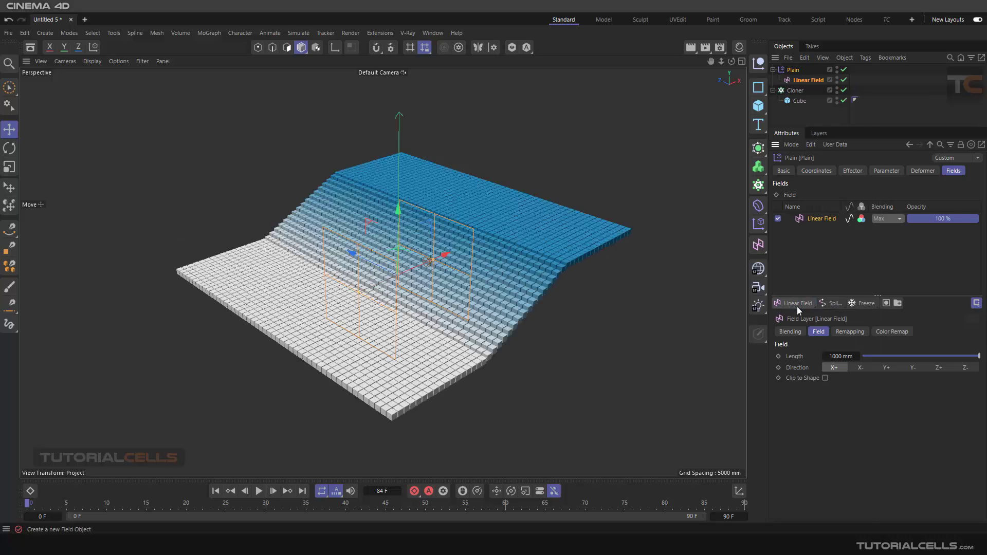
click(873, 304)
click(889, 396)
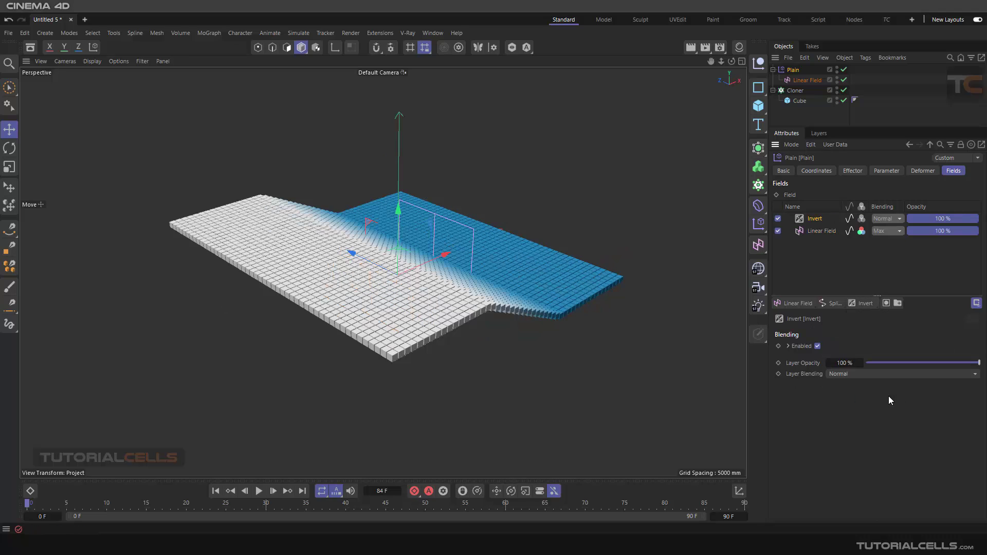
alt+drag(589, 252, 455, 254)
scroll(476, 257, up, 3)
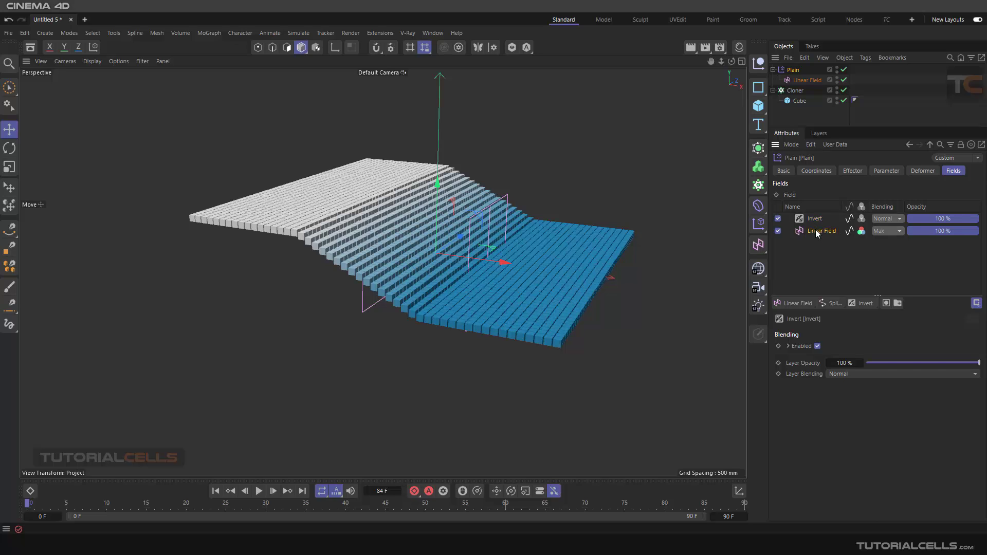
Switch the Linear Field's remapping inversion on and back off to compare it with the Invert layer
click(815, 230)
click(854, 331)
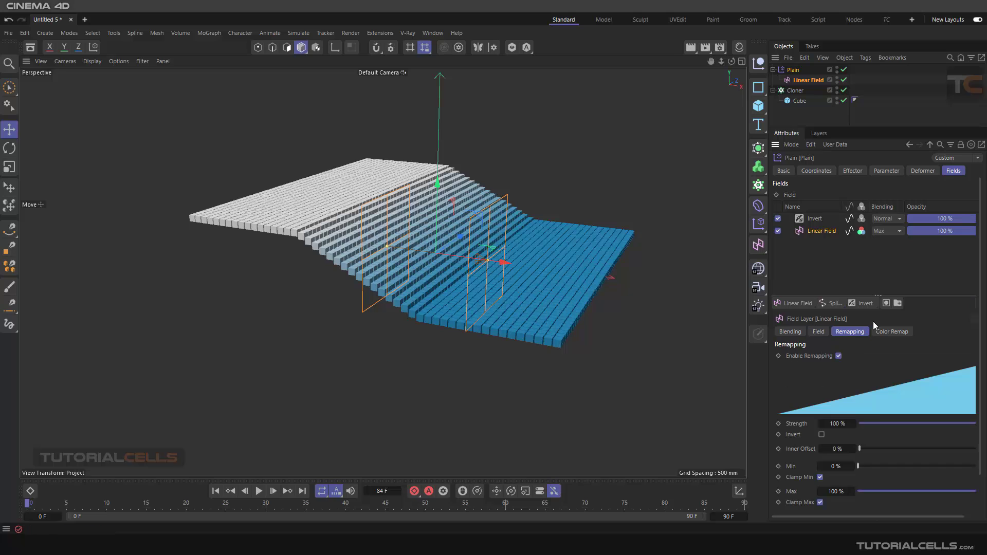
click(821, 434)
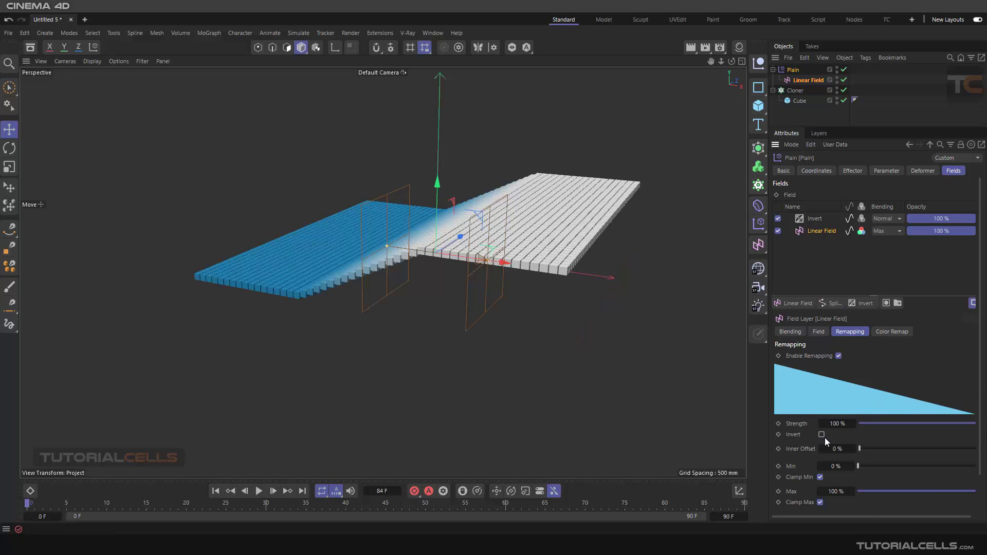
click(822, 434)
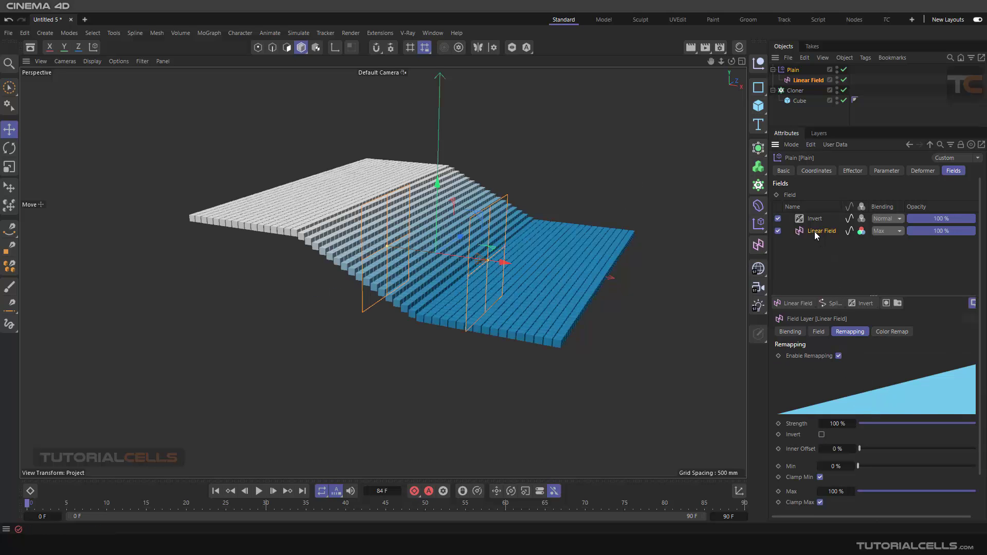
Add a second Linear Field layer beneath Invert, shift it along positive X, and set its blending to Overlay
click(795, 303)
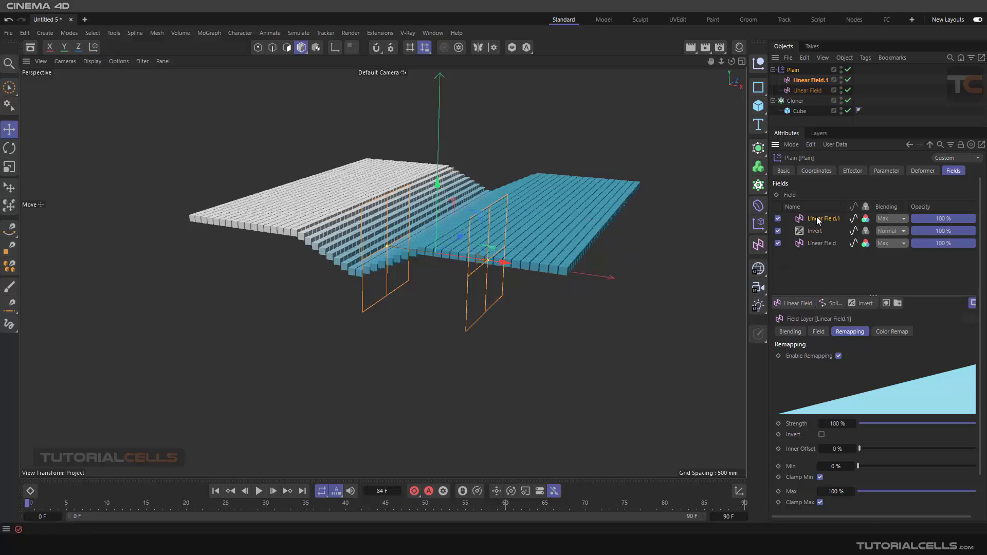
mouse_move(818, 220)
mouse_down()
mouse_move(814, 247)
mouse_move(815, 233)
mouse_up()
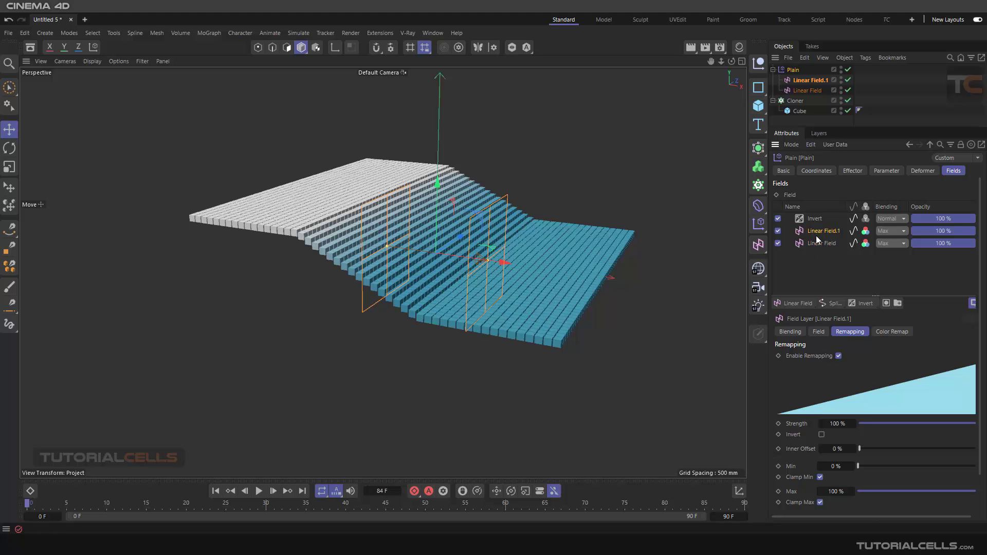
drag(501, 264, 594, 274)
click(892, 231)
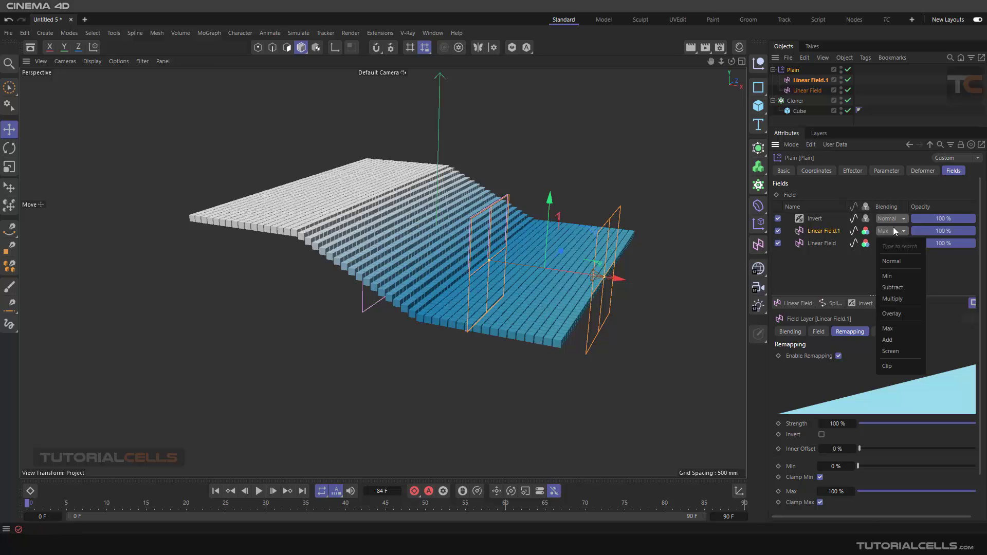
click(897, 312)
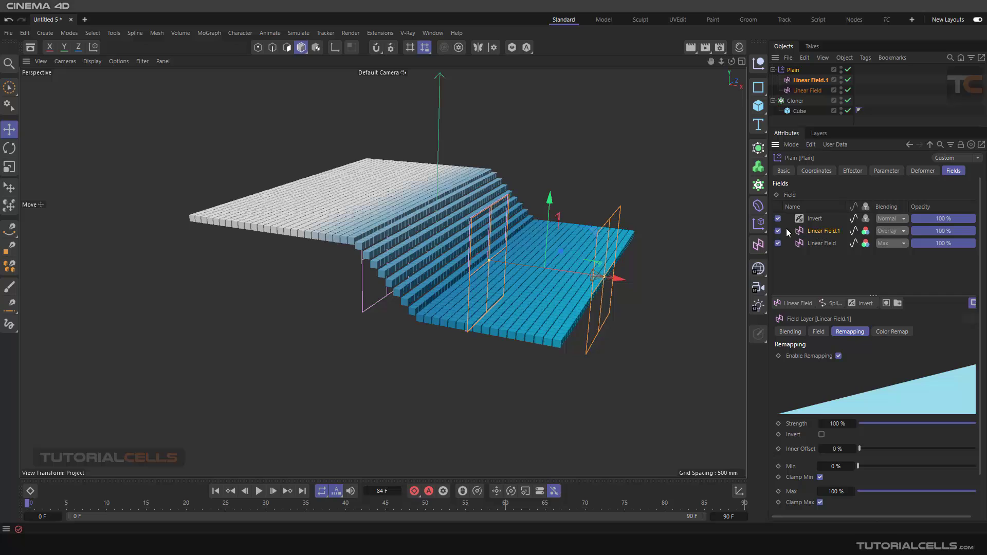
Disable and re-enable the Invert layer, and vary its layer opacity before returning it to 100%
click(813, 220)
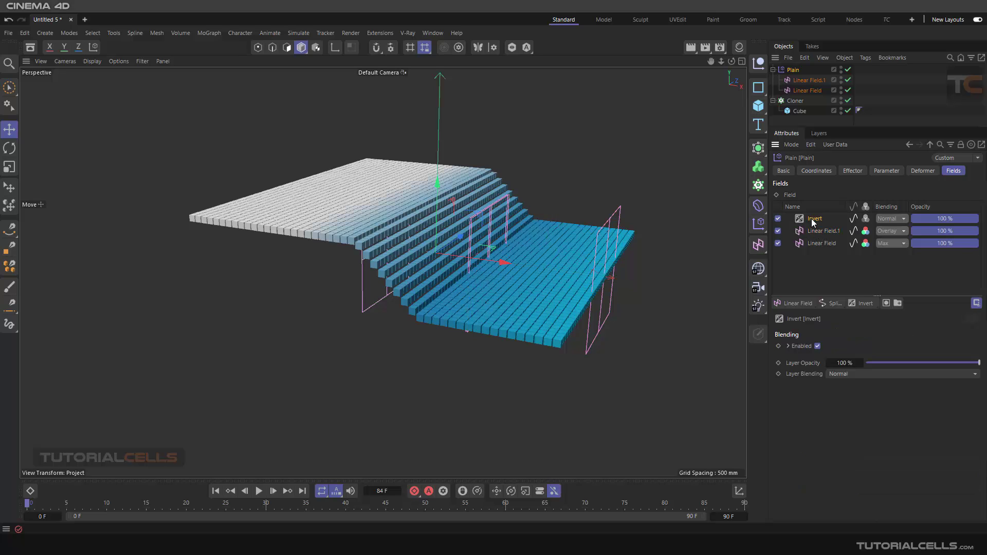
click(818, 346)
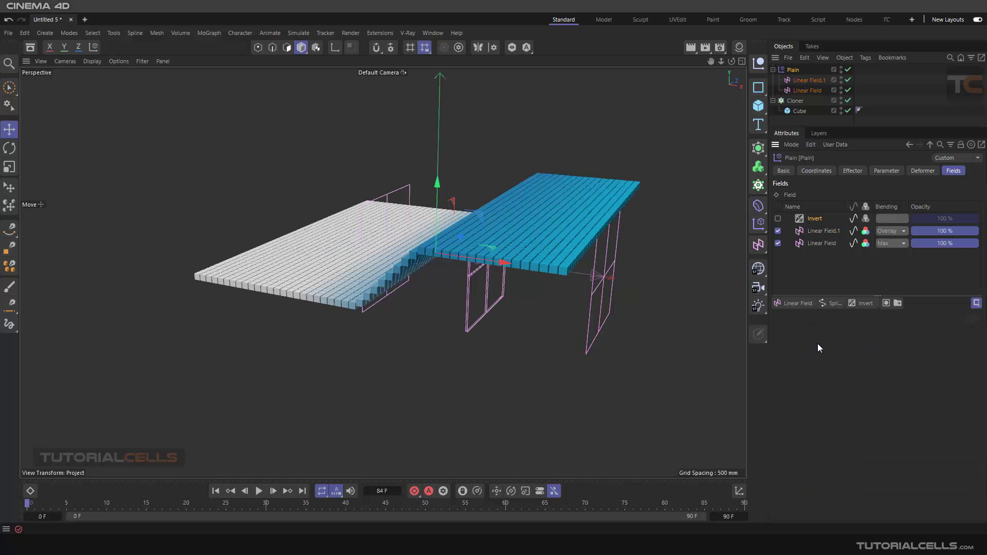
click(778, 218)
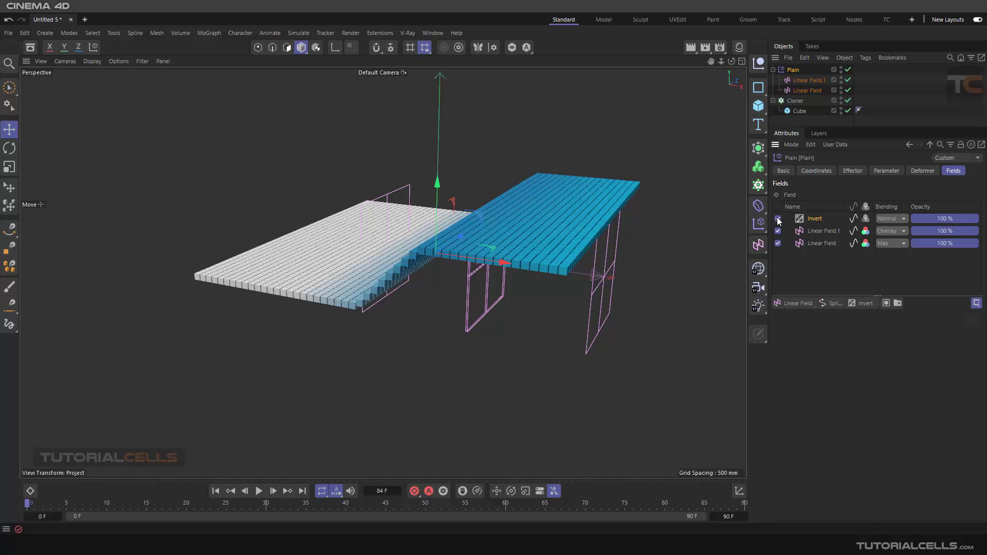
mouse_move(942, 360)
mouse_down()
mouse_move(866, 359)
mouse_move(969, 360)
mouse_move(863, 356)
mouse_move(979, 363)
mouse_up()
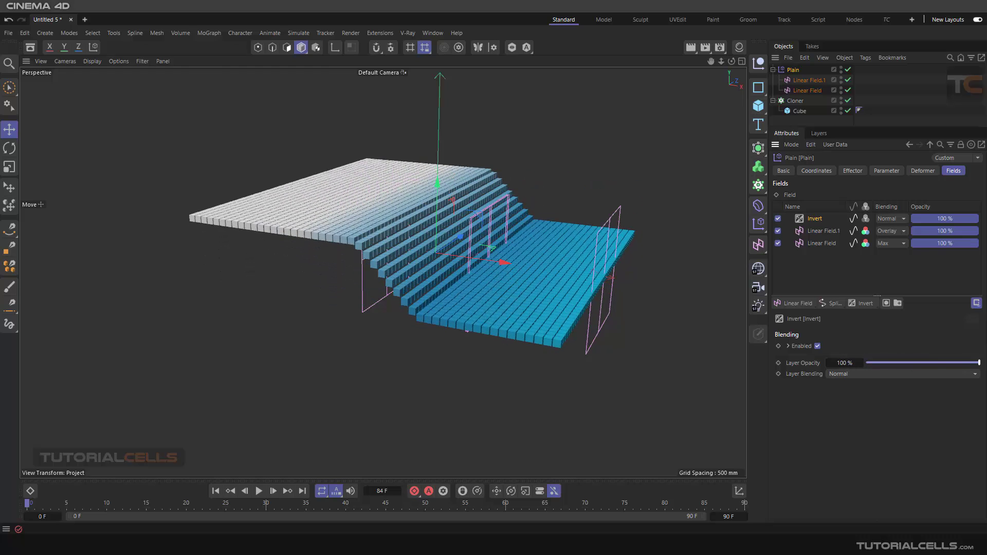
Delete the Invert and Linear Field.1 layers from the Plain effector's field list, keeping only the first Linear Field layer
click(867, 305)
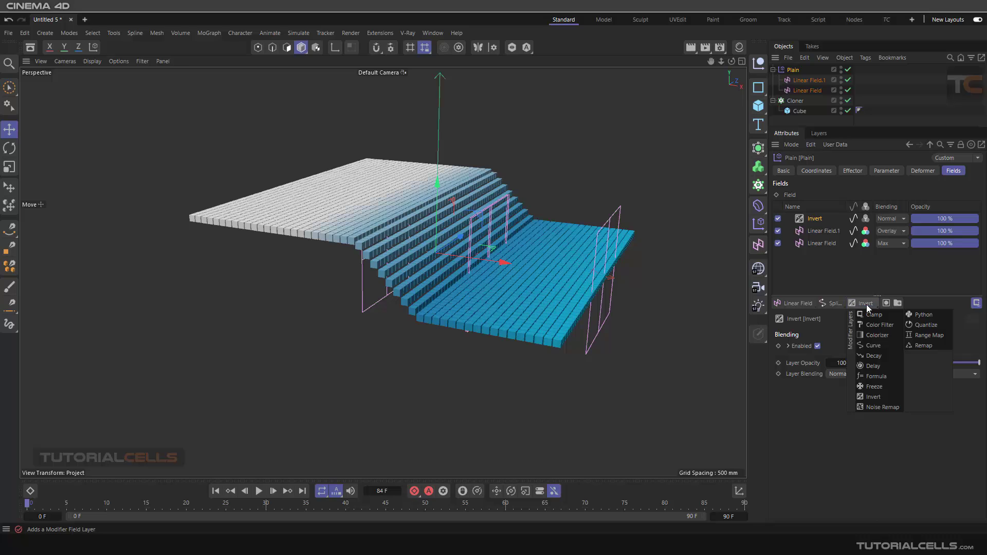
click(833, 261)
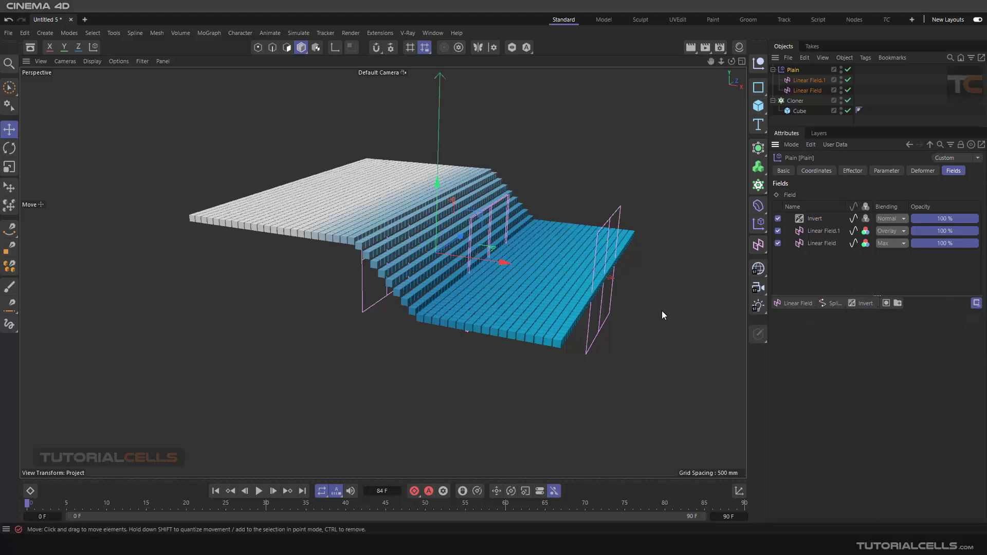
click(812, 221)
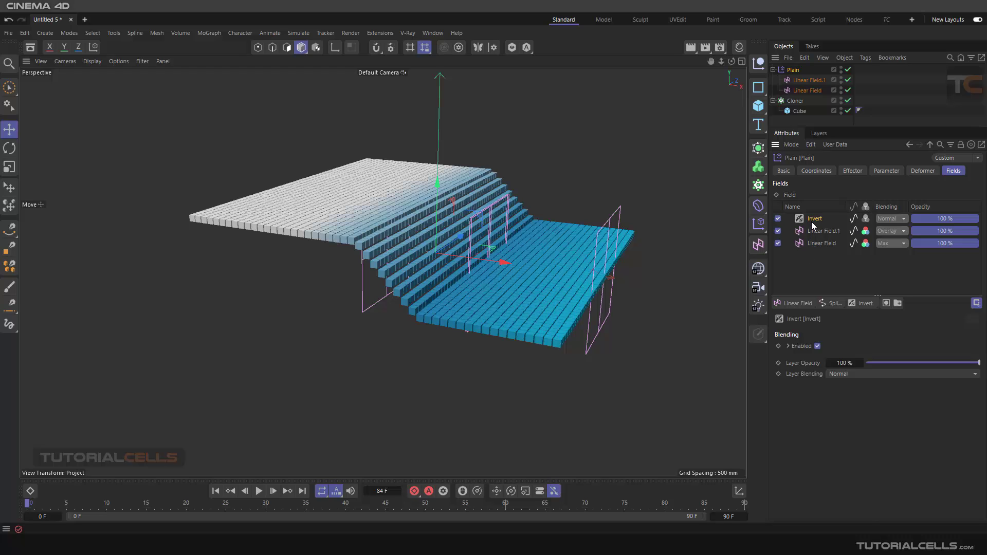
key(Delete)
click(812, 221)
key(Delete)
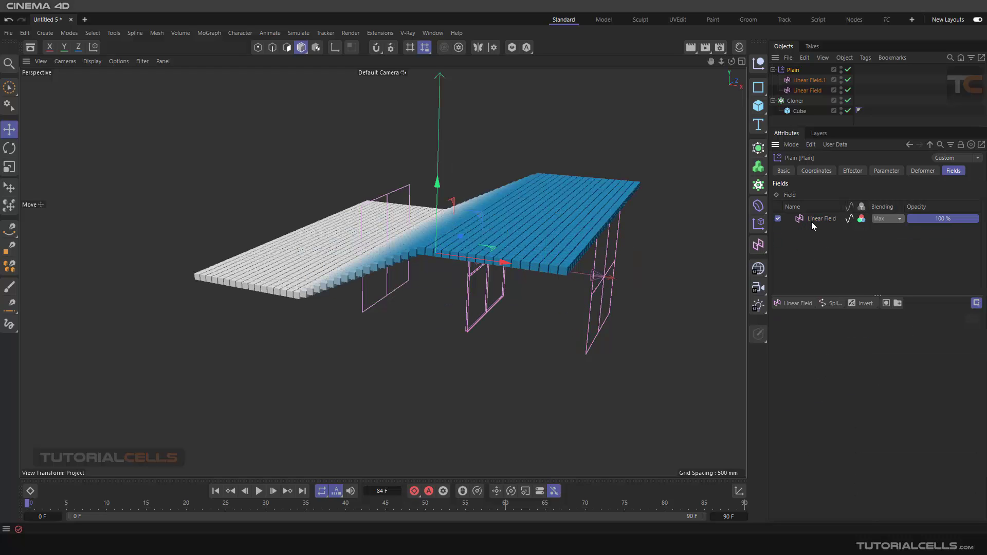
Add a Noise Remap modifier layer above the Linear Field layer
alt+drag(432, 252, 519, 295)
click(854, 306)
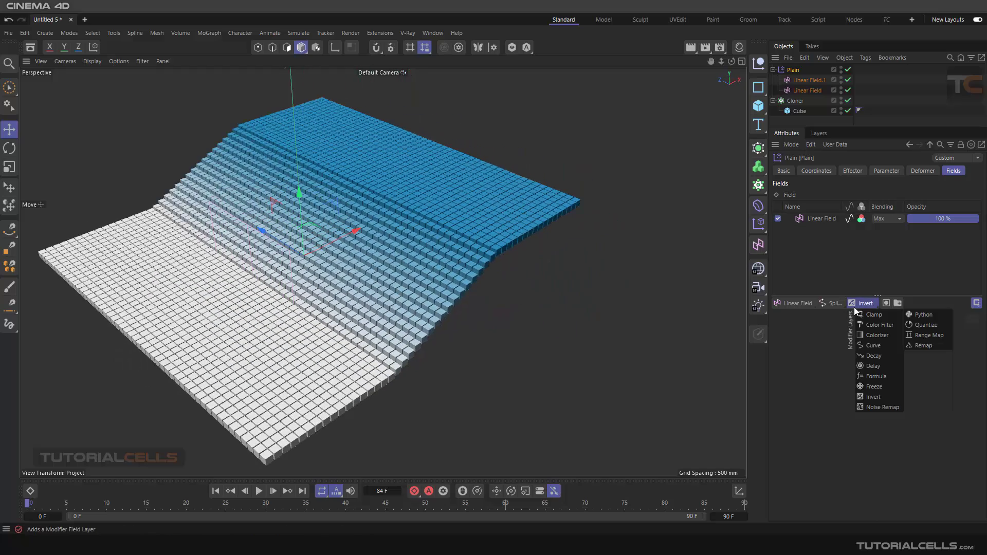
click(878, 407)
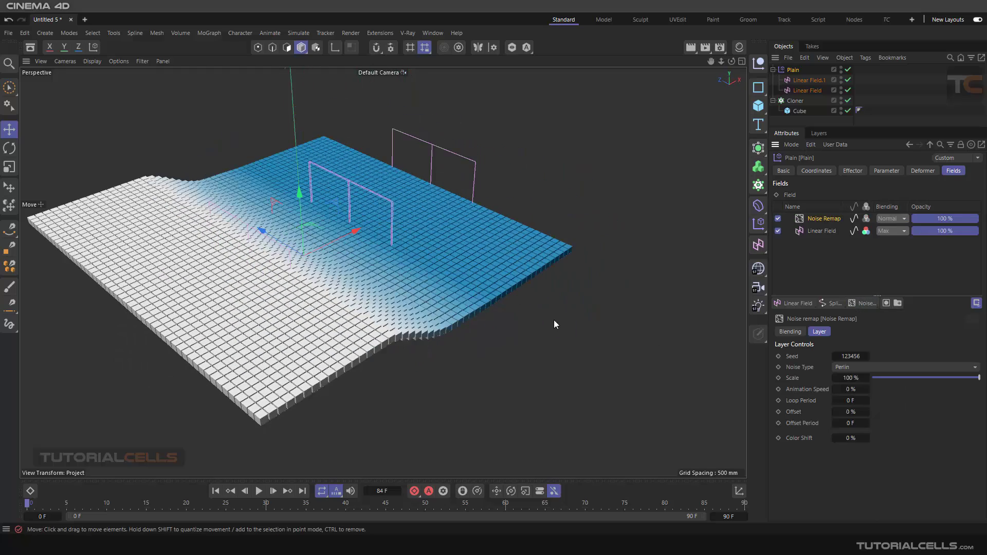
Set Noise Remap's scale to about 63%, animation speed to 26%, loop period to 17 F and offset to 40%, playing the animation
alt+drag(436, 276, 392, 286)
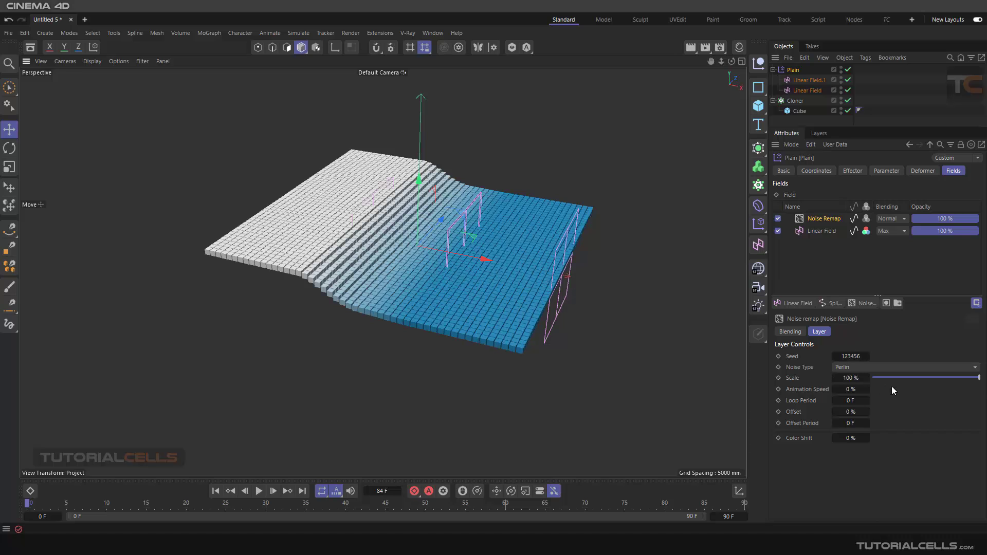
mouse_move(939, 378)
mouse_down()
mouse_move(862, 378)
mouse_move(942, 376)
mouse_up()
drag(855, 389, 868, 390)
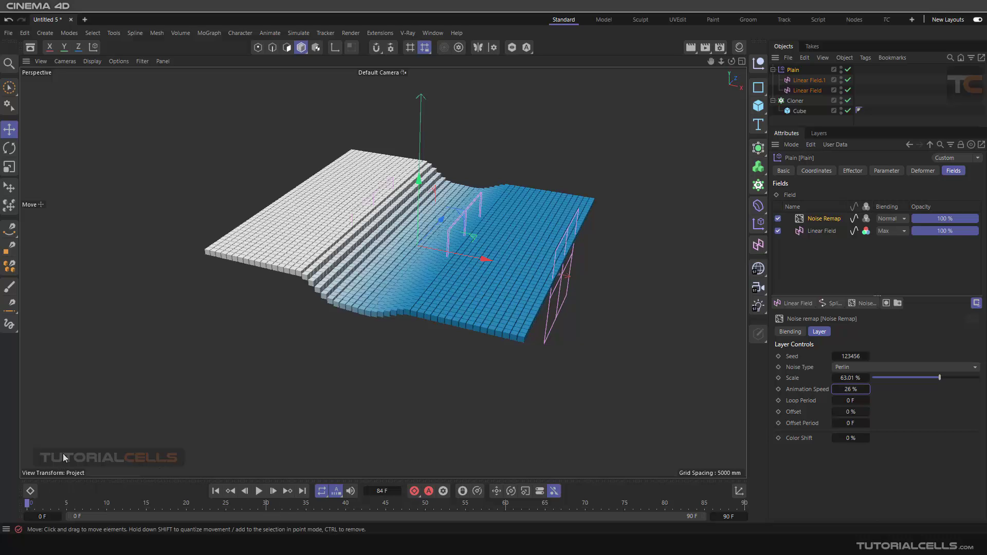
click(259, 491)
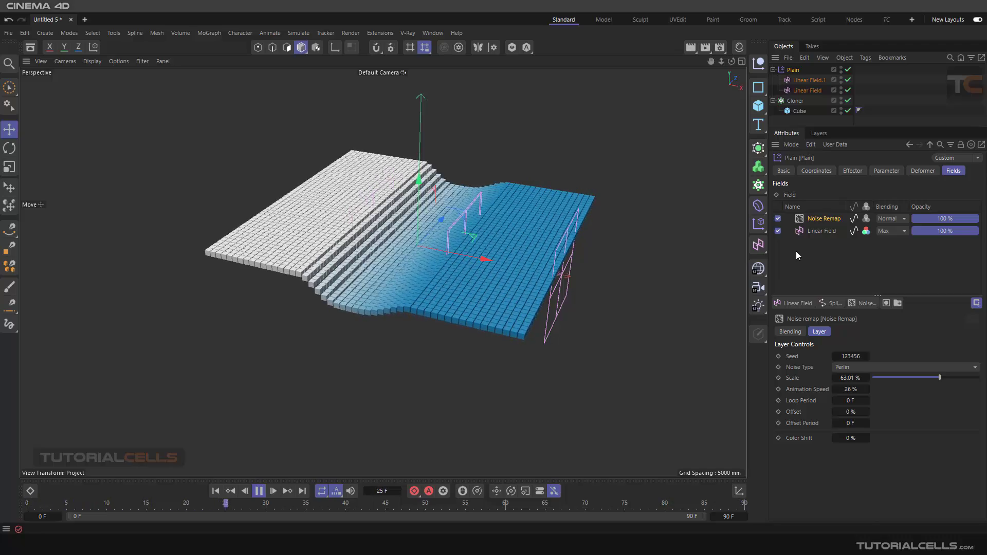
drag(841, 405, 872, 412)
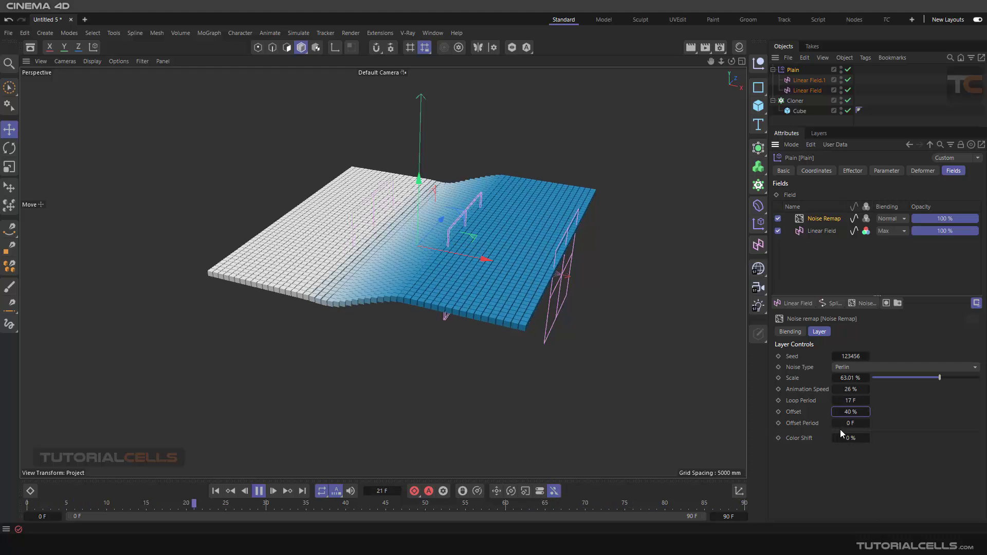
Try the Cell noise type on Noise Remap, switch it to Poxo, and set the seed to 123489
click(845, 367)
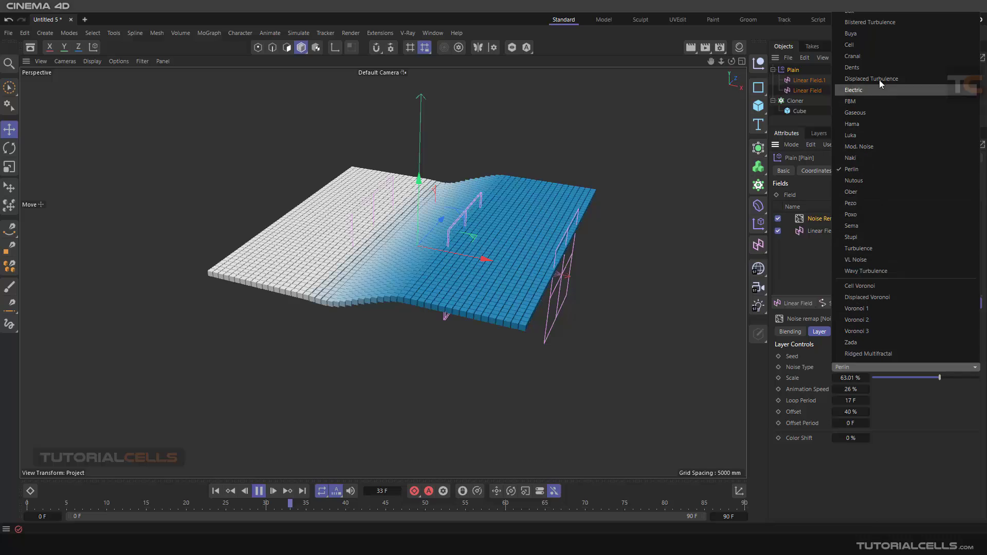
click(878, 44)
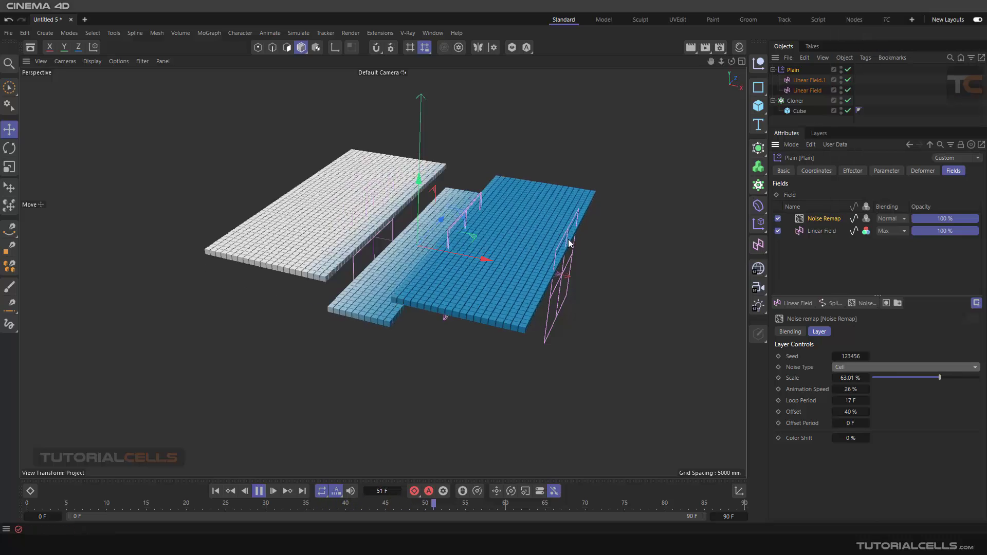
click(856, 366)
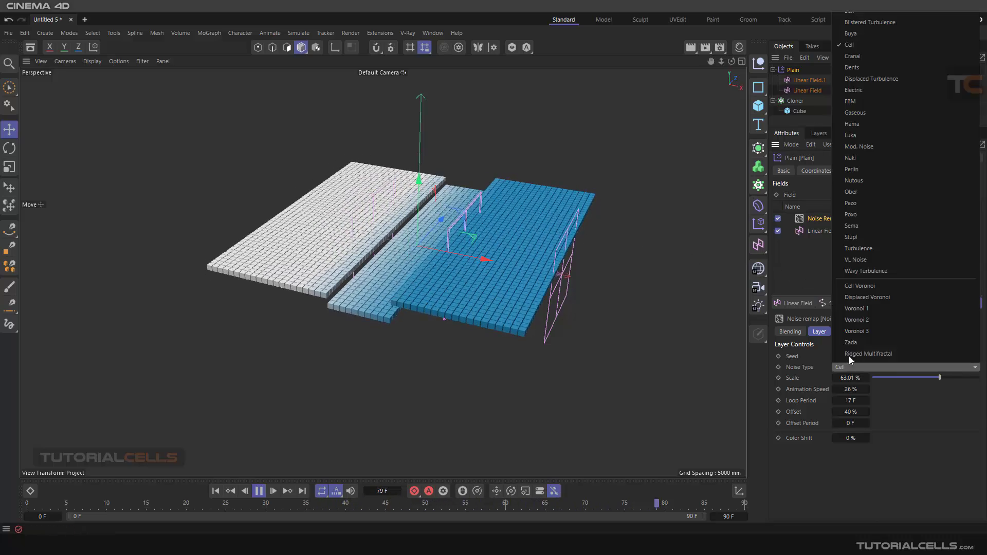
click(874, 216)
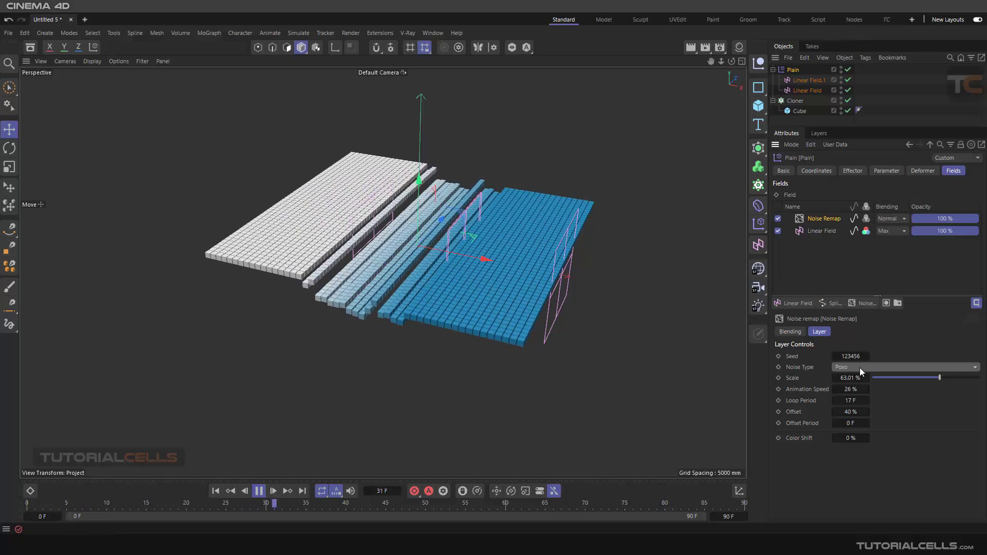
drag(834, 356, 835, 355)
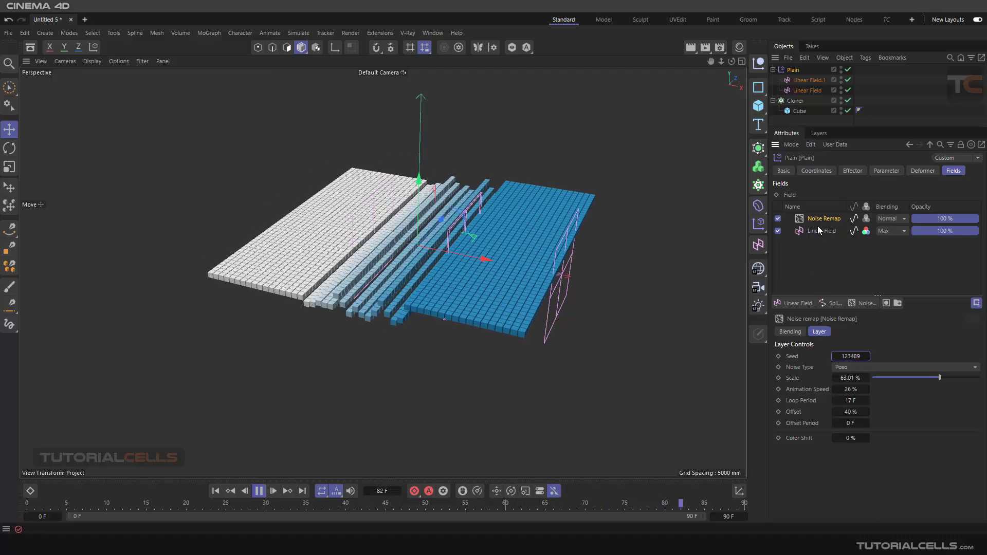
Replace the Noise Remap layer with a Quantize modifier layer above the Linear Field
key(Delete)
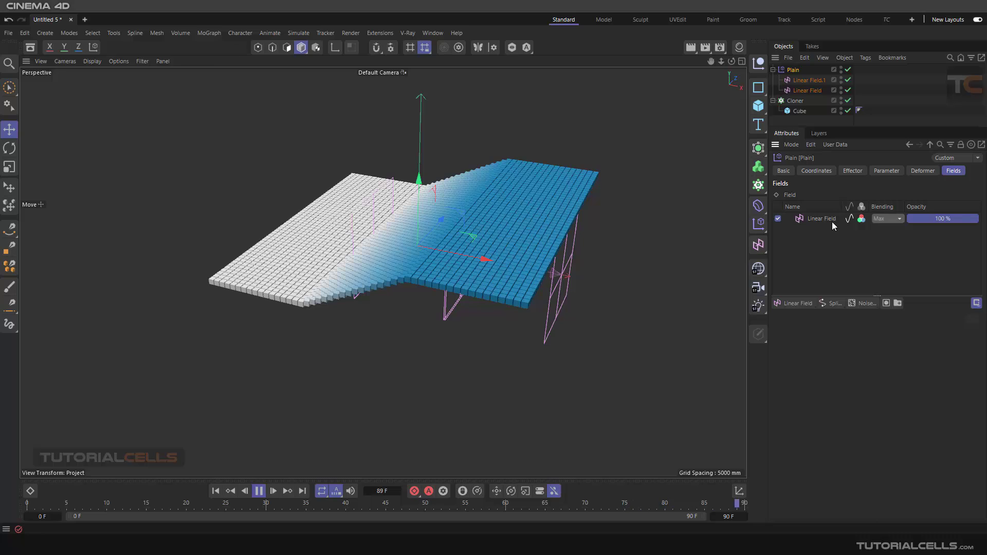
click(858, 307)
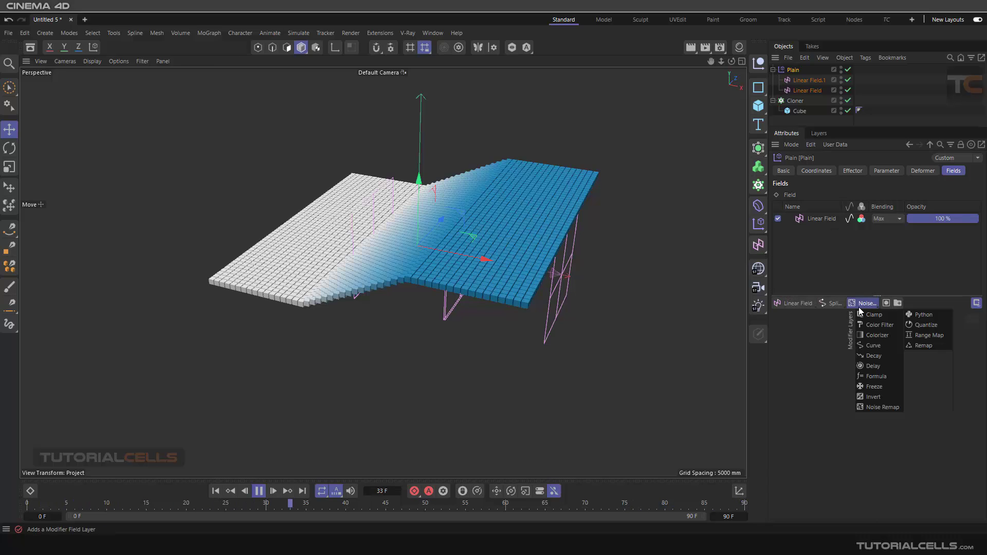
click(928, 324)
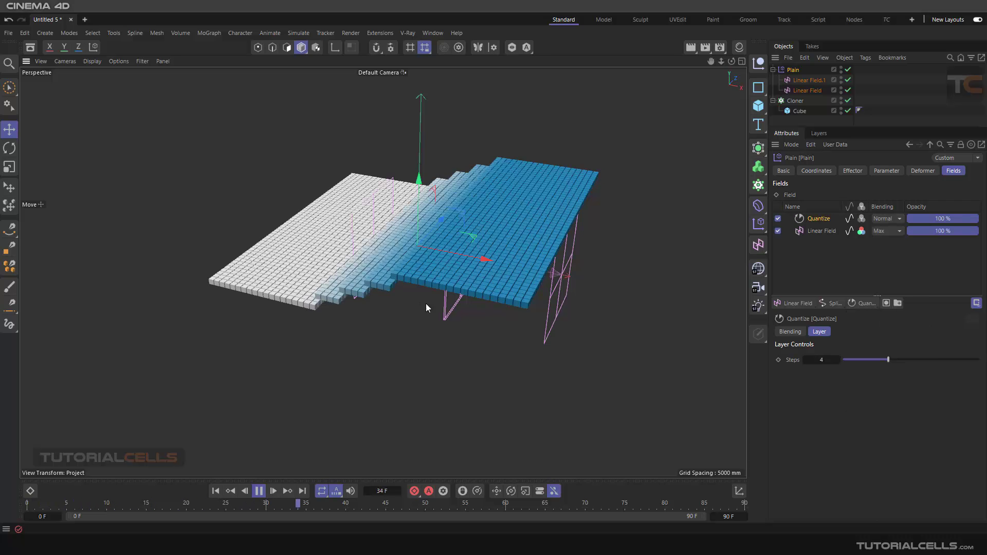
Stop the animation playback, and toggle the Quantize layer off and on to compare the stepped cubes
alt+drag(426, 304, 494, 319)
click(259, 491)
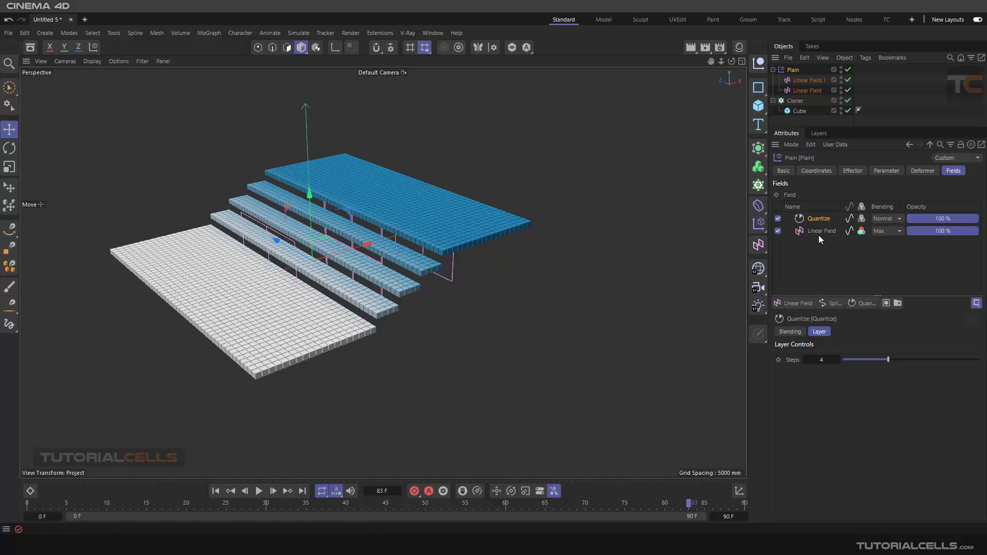
click(778, 219)
click(778, 218)
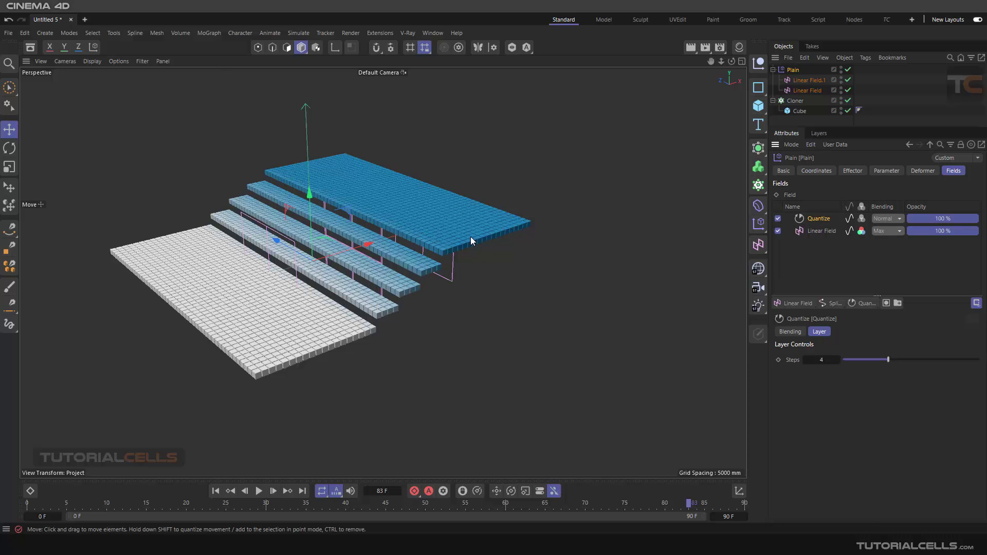
Set Quantize's steps to 7, and replace the layer with a Range Map modifier layer above the Linear Field
drag(890, 359, 931, 355)
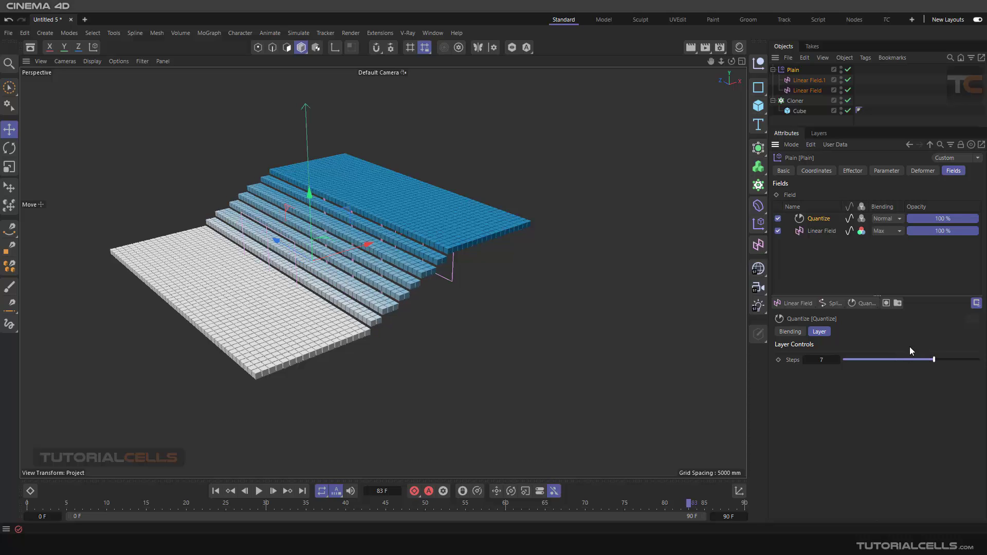
key(Delete)
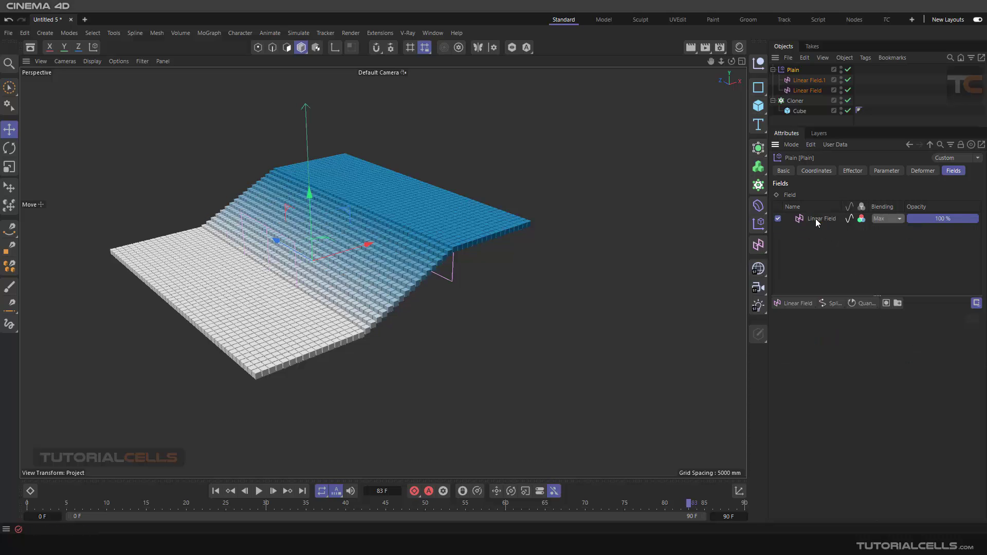
click(863, 302)
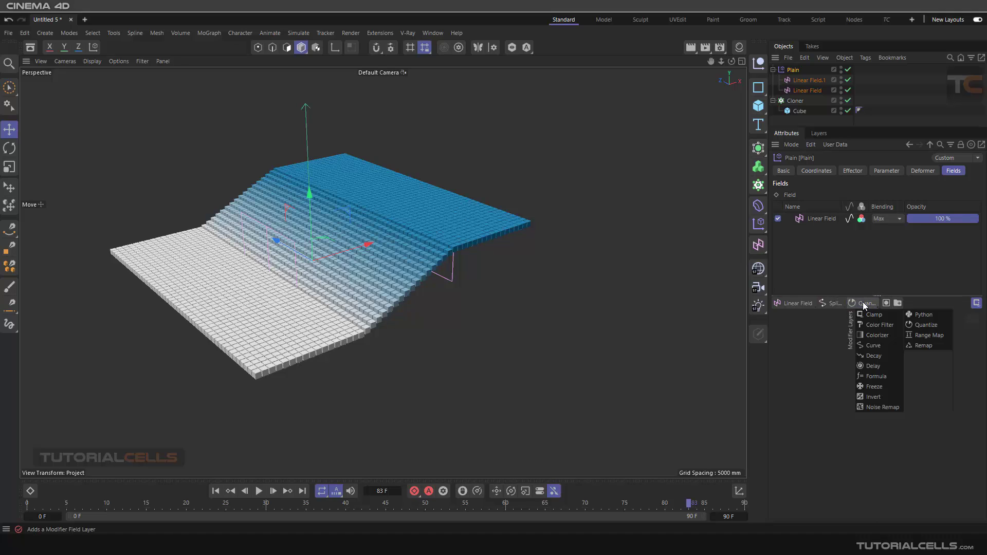
click(833, 257)
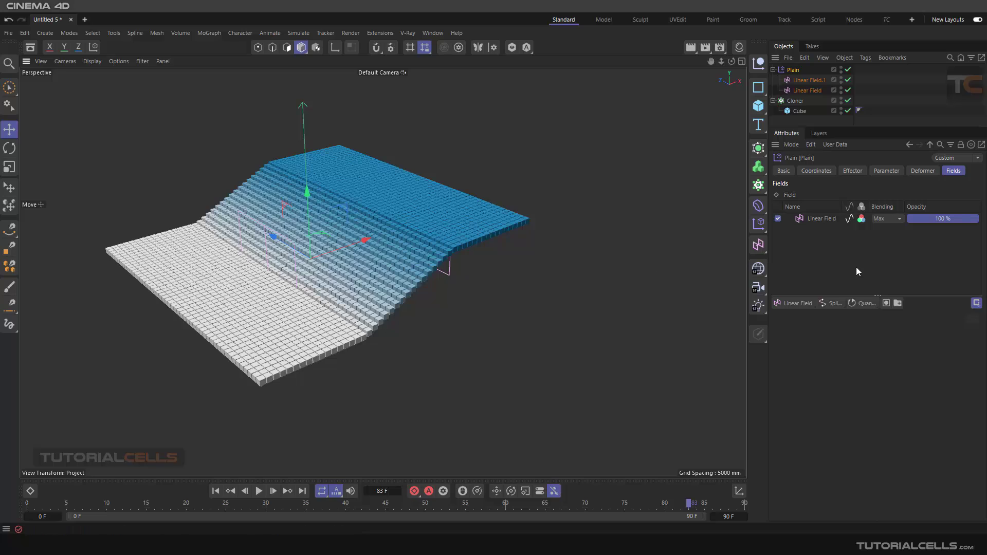
click(853, 303)
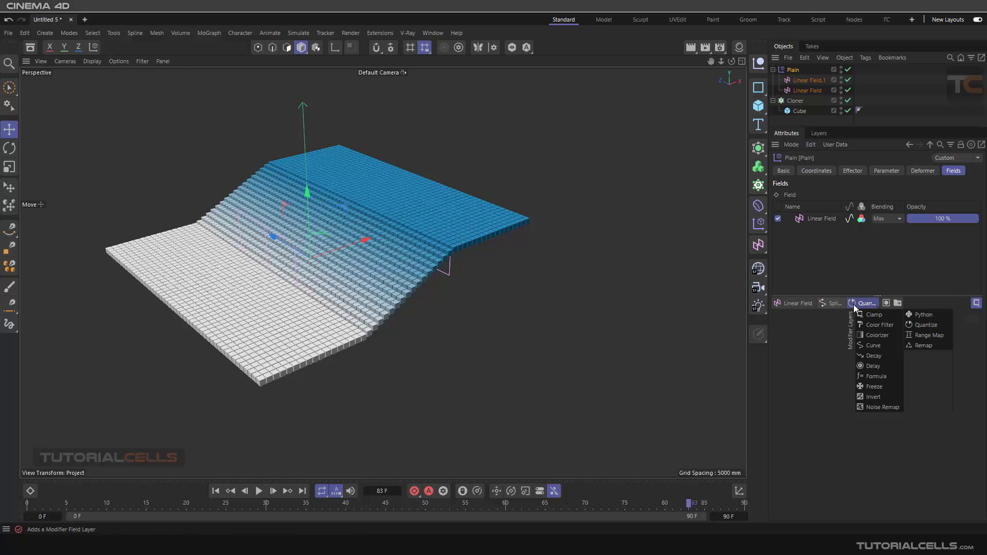
click(925, 338)
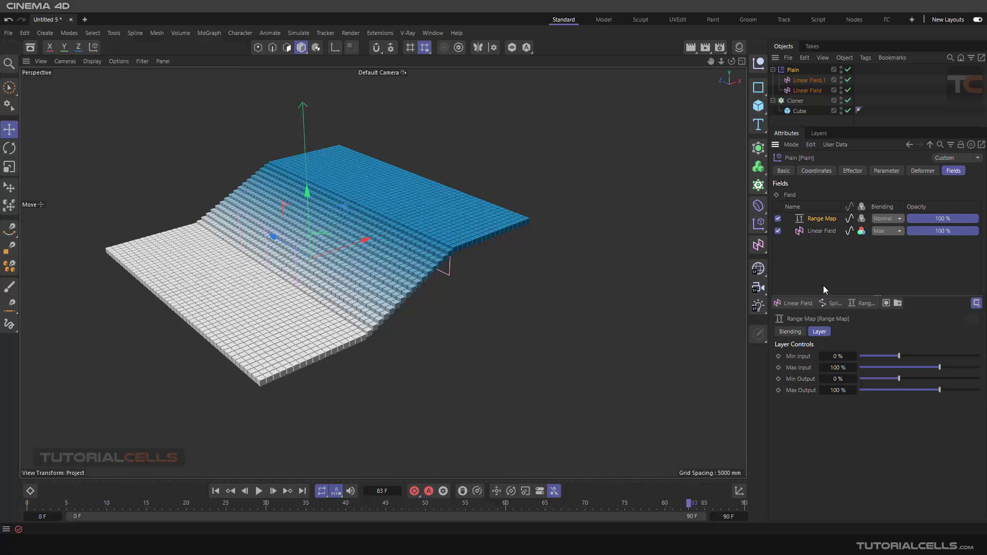
Disable value clamping and set Range Map's Min Input to 10%, Max Input to 53%, Min Output to -18% and Max Output to 96%
click(975, 304)
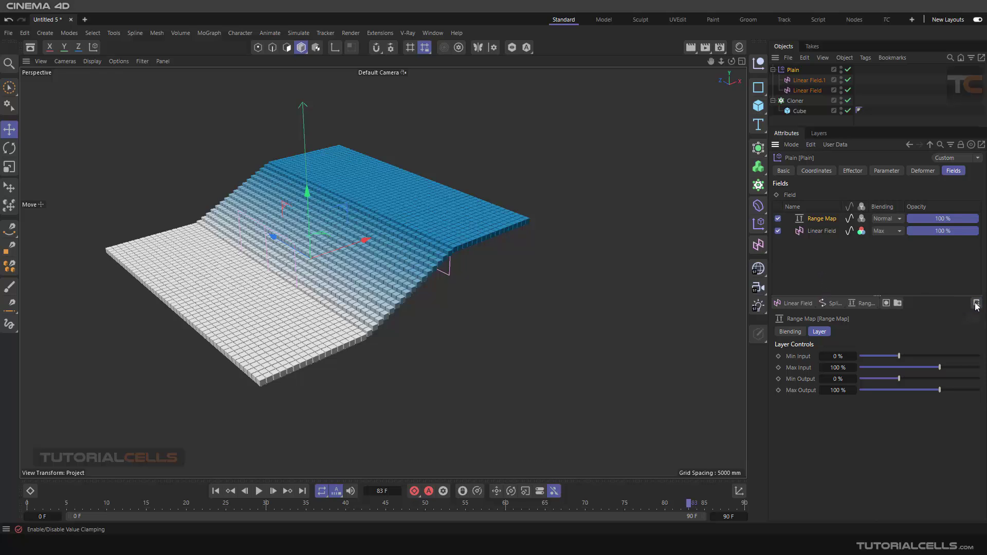
drag(898, 357, 939, 389)
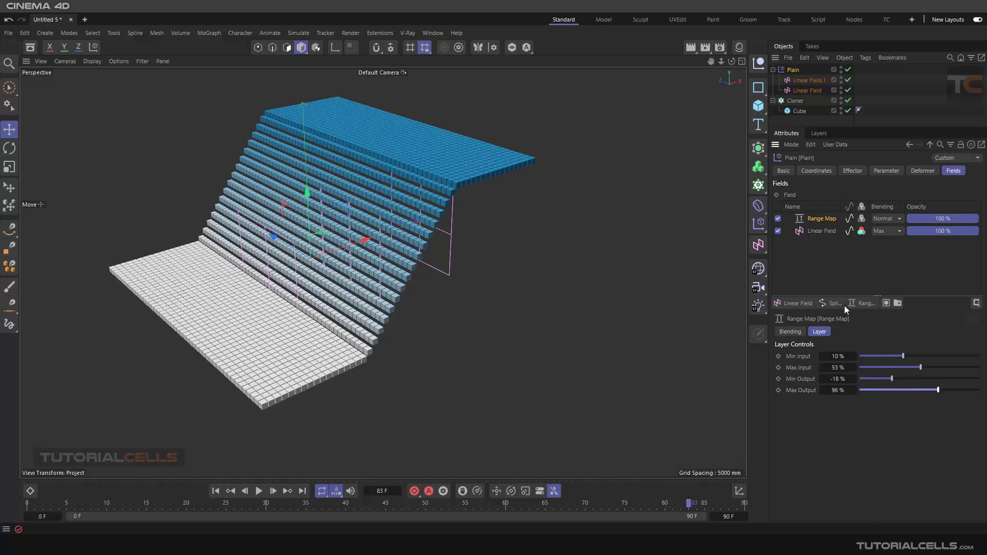
Add a Cone Field layer to the Plain effector's fields and move it beneath the Linear Field layer
click(804, 303)
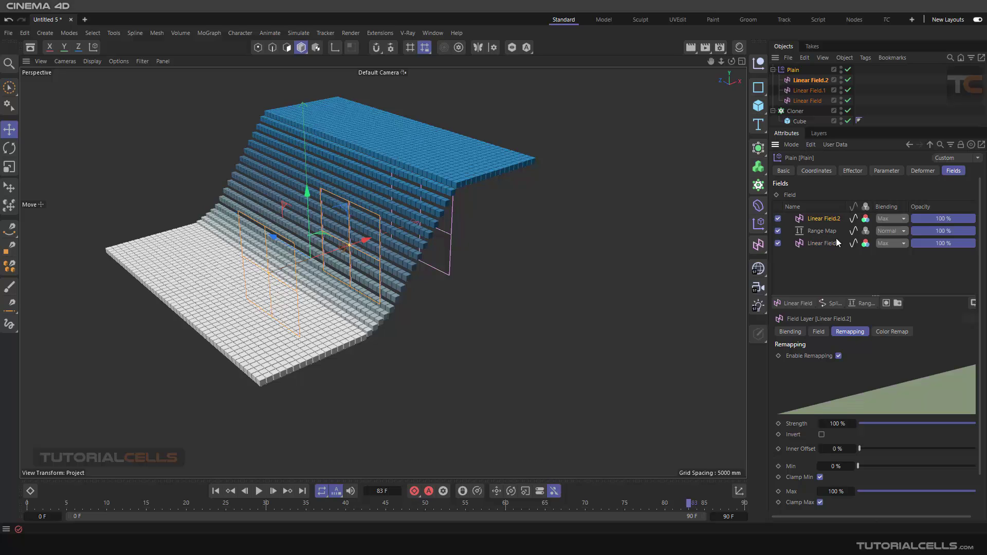
key(Delete)
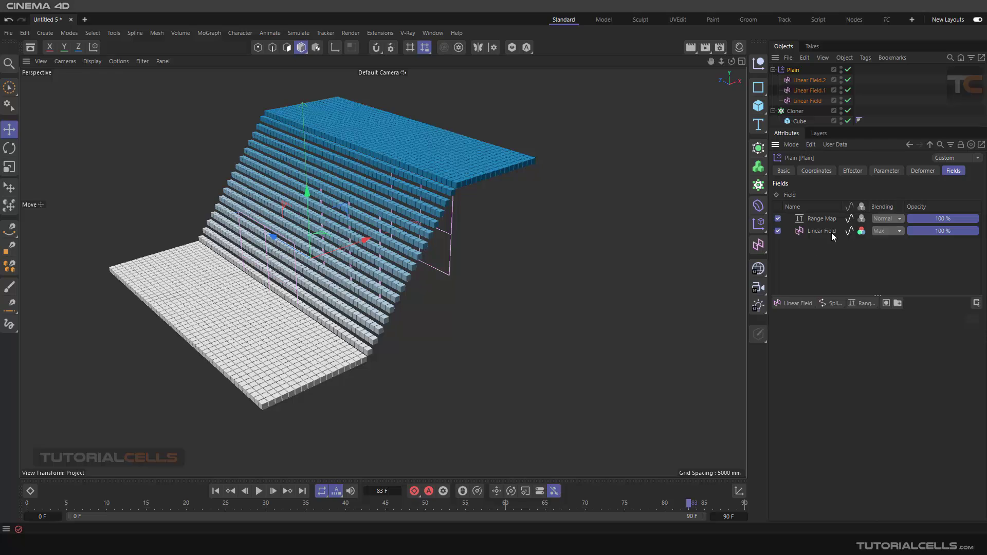
click(818, 220)
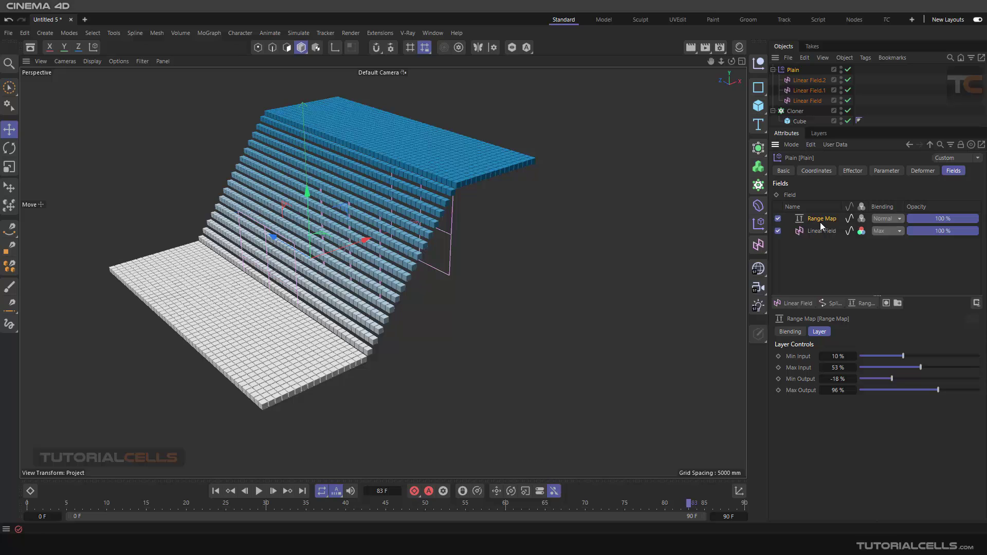
click(798, 302)
click(804, 339)
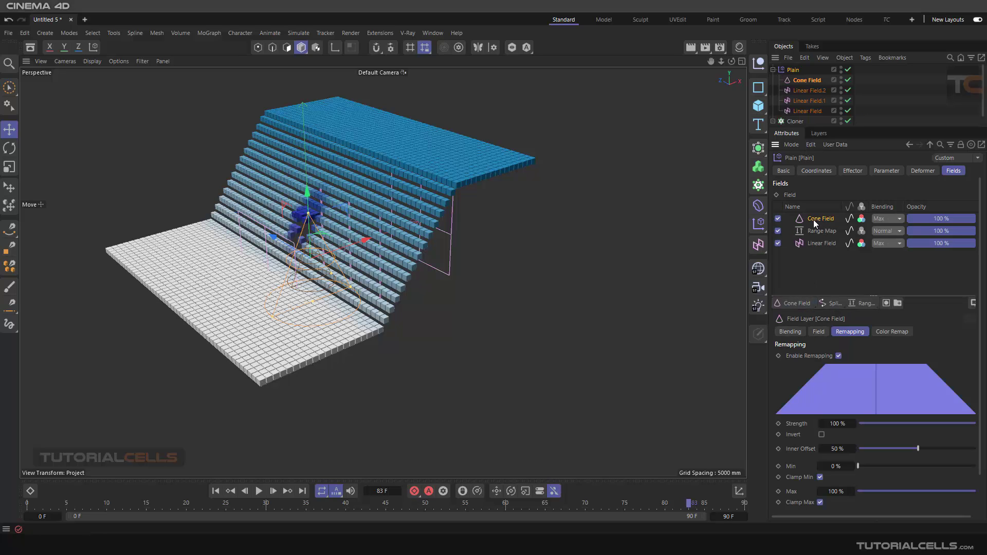
drag(815, 220, 813, 257)
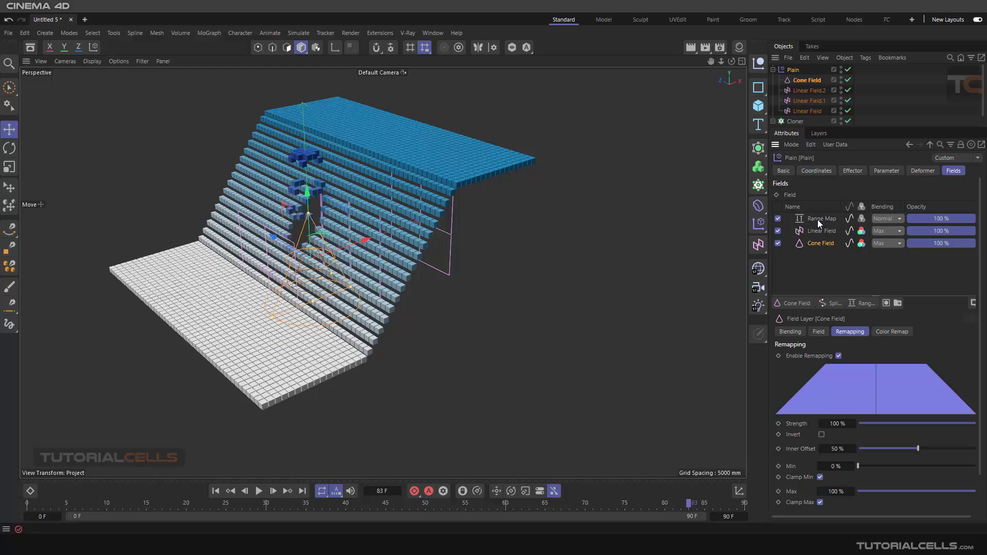
Set Range Map's Min Input to 37%, Max Input to -100%, Min Output to -76% and Max Output to -100%
click(817, 220)
drag(874, 369, 835, 346)
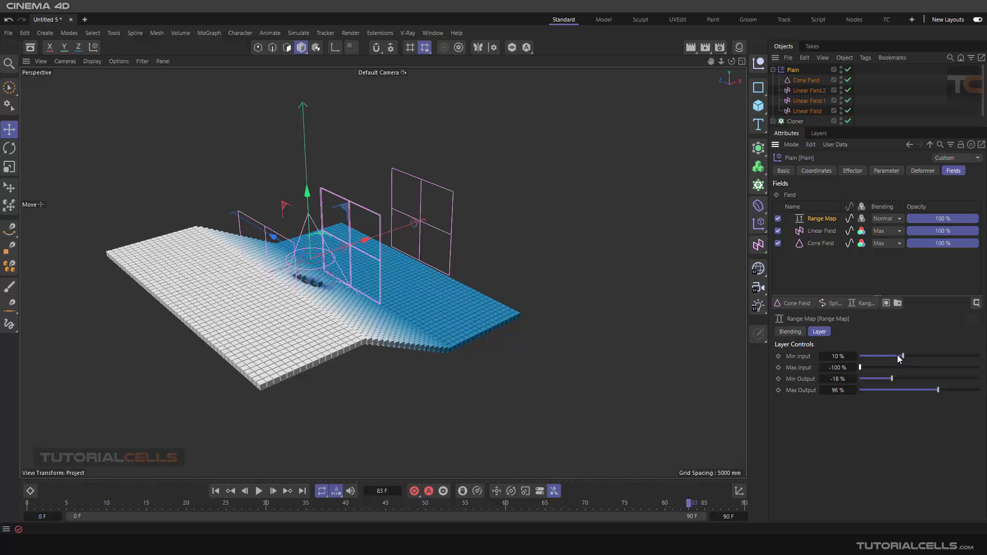
mouse_move(898, 358)
mouse_down()
mouse_move(934, 350)
mouse_move(877, 369)
mouse_move(903, 369)
mouse_move(861, 370)
mouse_move(902, 378)
mouse_move(869, 379)
mouse_up()
drag(938, 390, 859, 390)
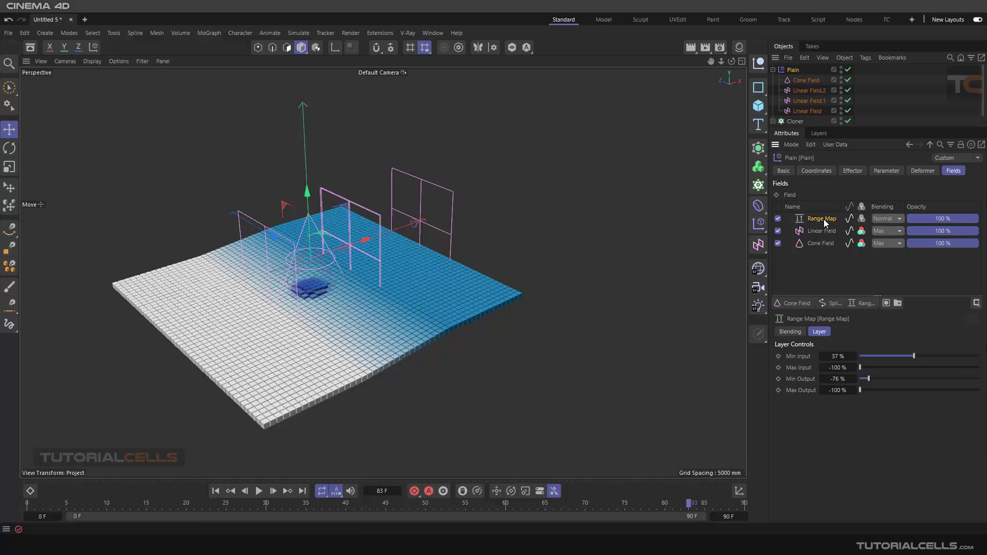
Replace the Range Map layer with a Remap modifier layer above the Linear Field
key(Delete)
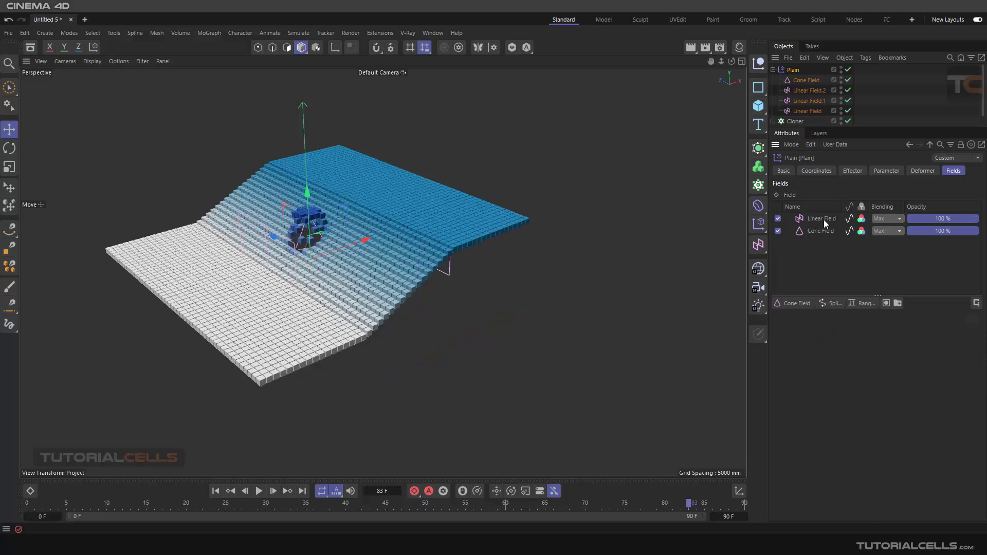
click(865, 303)
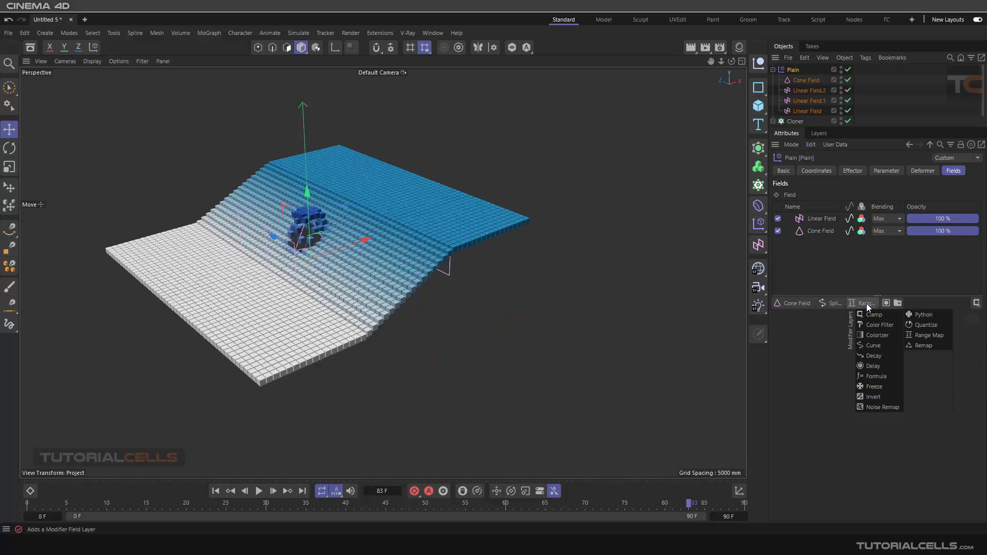
click(911, 345)
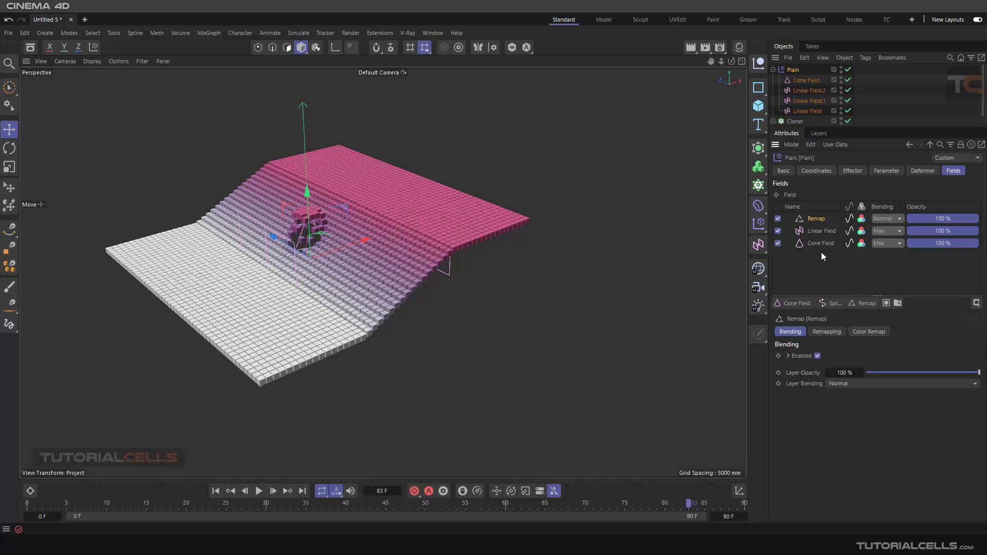
Compare the Linear Field's remapping settings with the Remap layer's remapping and color remap settings
click(815, 231)
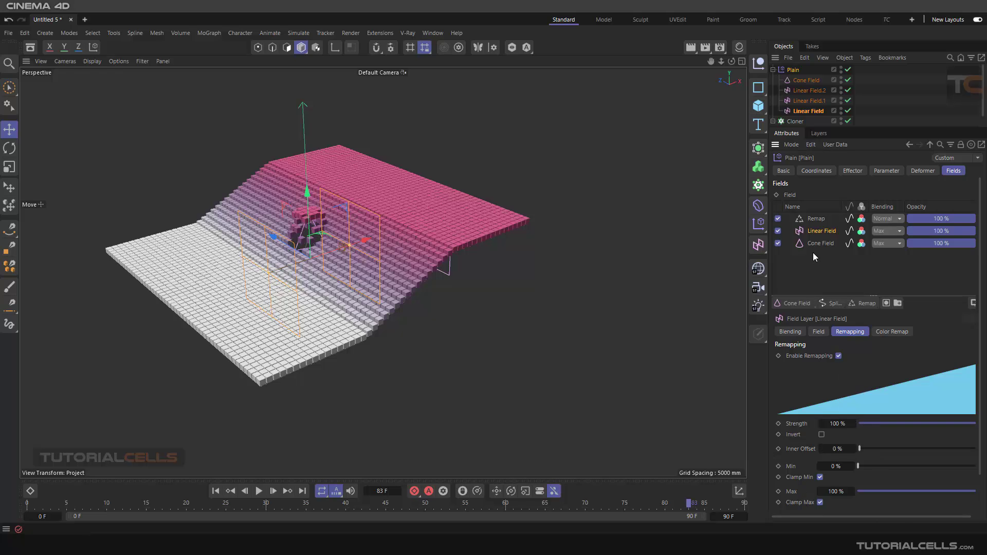
click(813, 218)
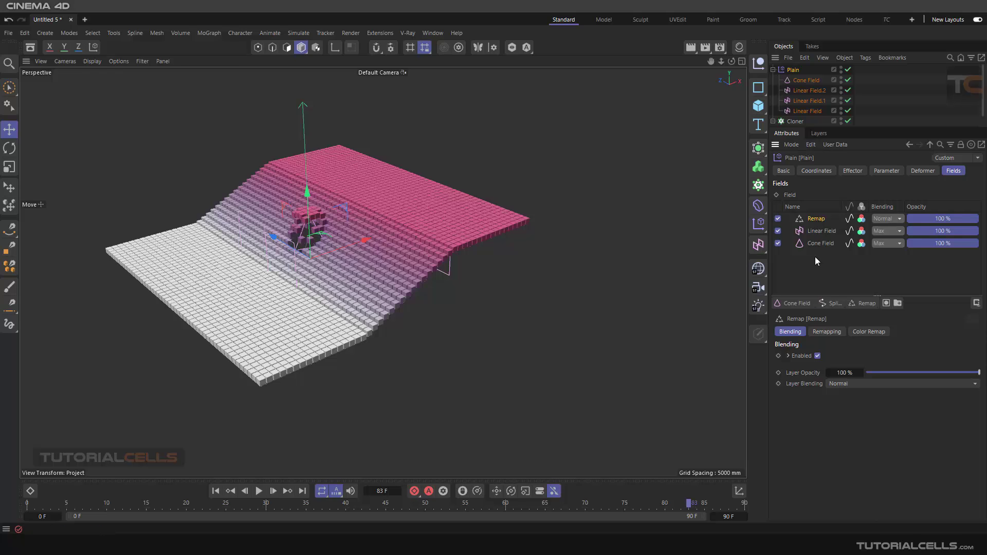
click(832, 330)
click(855, 332)
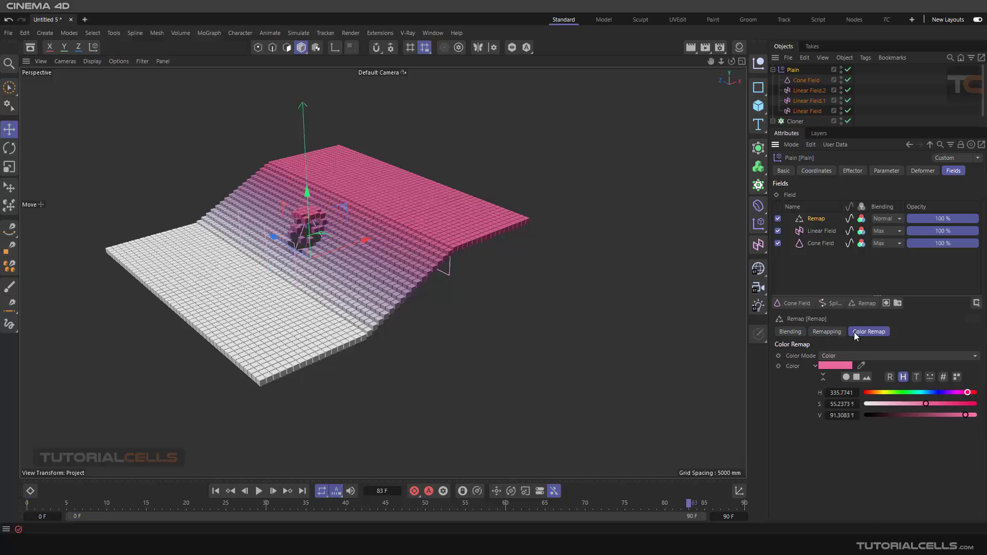
click(839, 332)
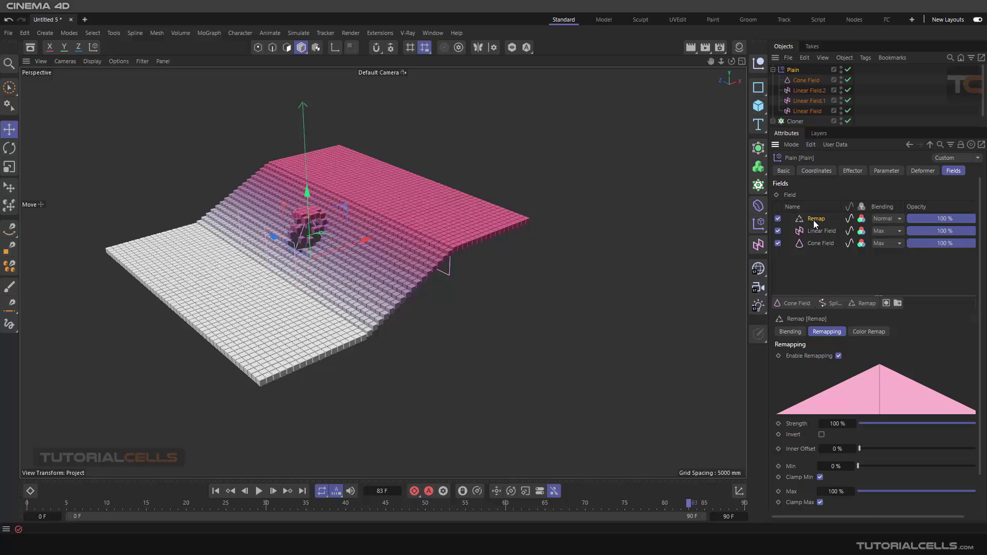
Move the Remap layer between the Linear Field and Cone Field layers so it modifies only the Cone Field
drag(813, 220, 820, 238)
scroll(318, 220, up, 3)
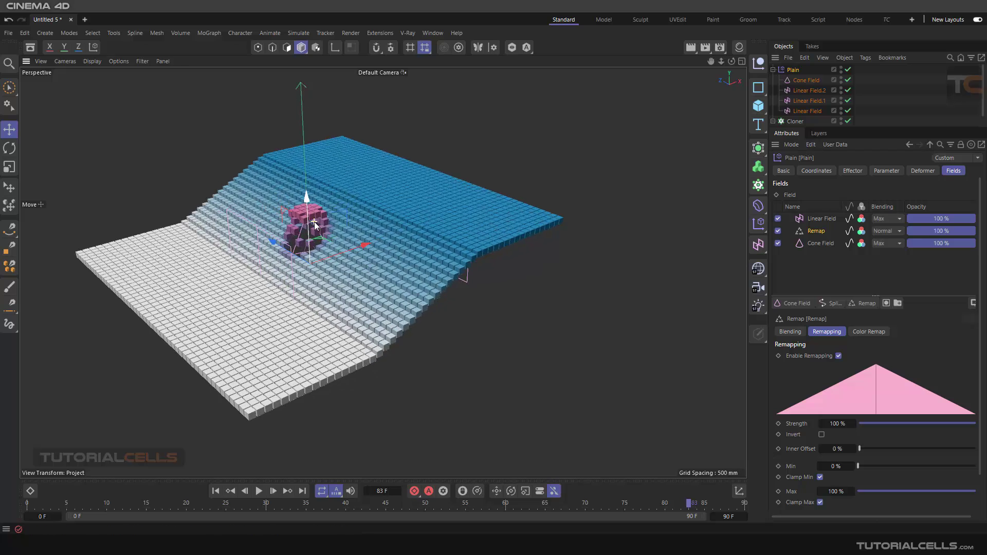
scroll(314, 221, up, 2)
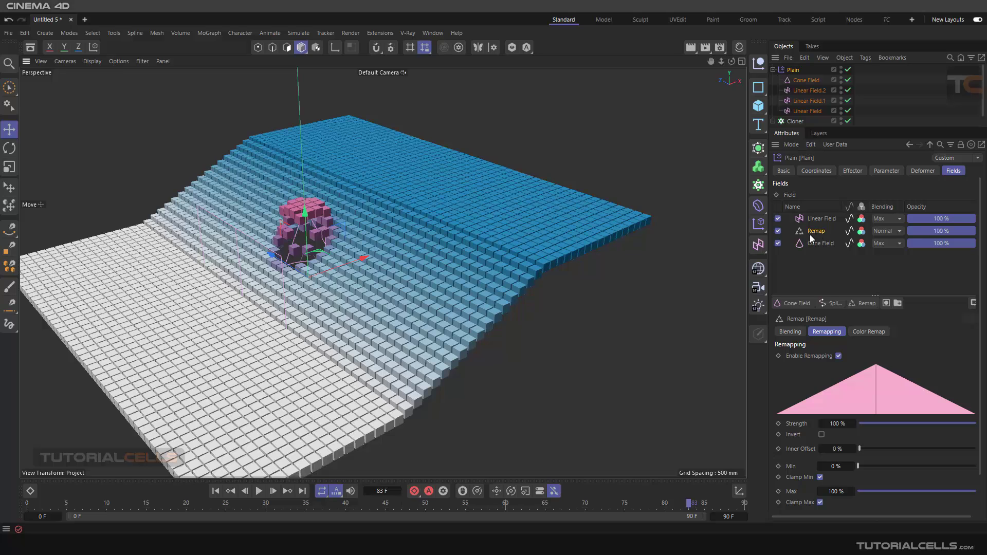
Delete the Remap and Cone Field layers from the Plain effector's field list, and deselect all objects
key(Delete)
key(Delete)
click(859, 304)
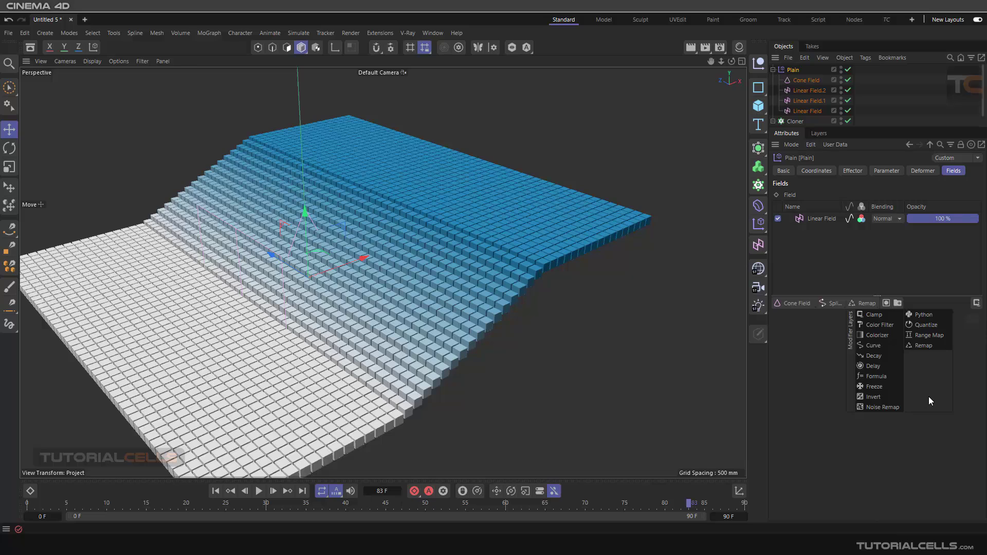
click(776, 399)
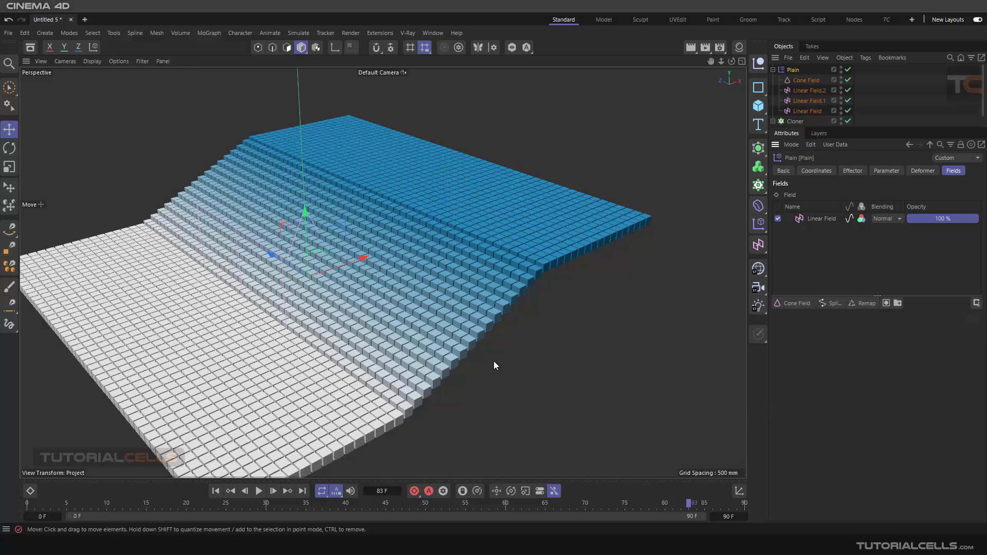
scroll(448, 319, down, 2)
scroll(445, 297, down, 2)
alt+middle_drag(443, 296, 495, 282)
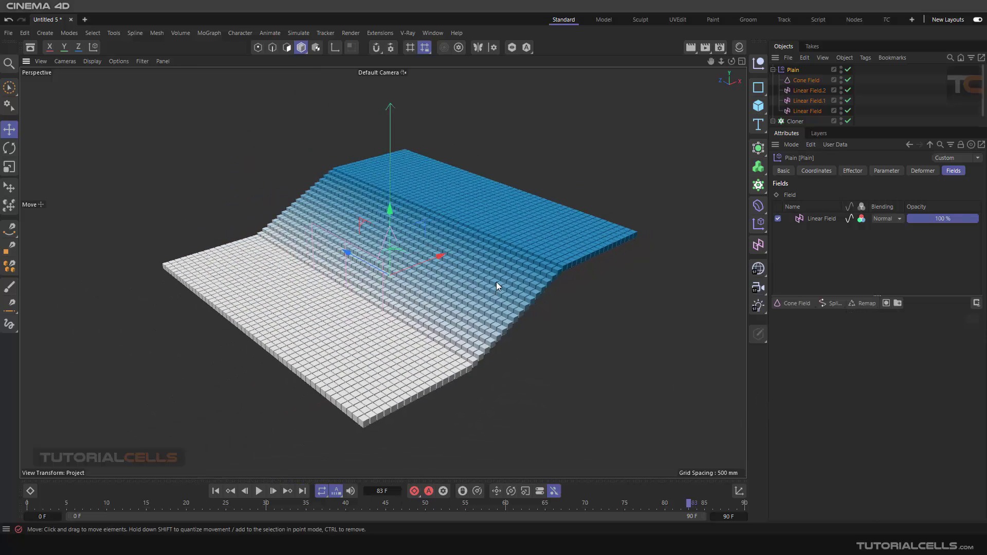
alt+drag(496, 282, 502, 291)
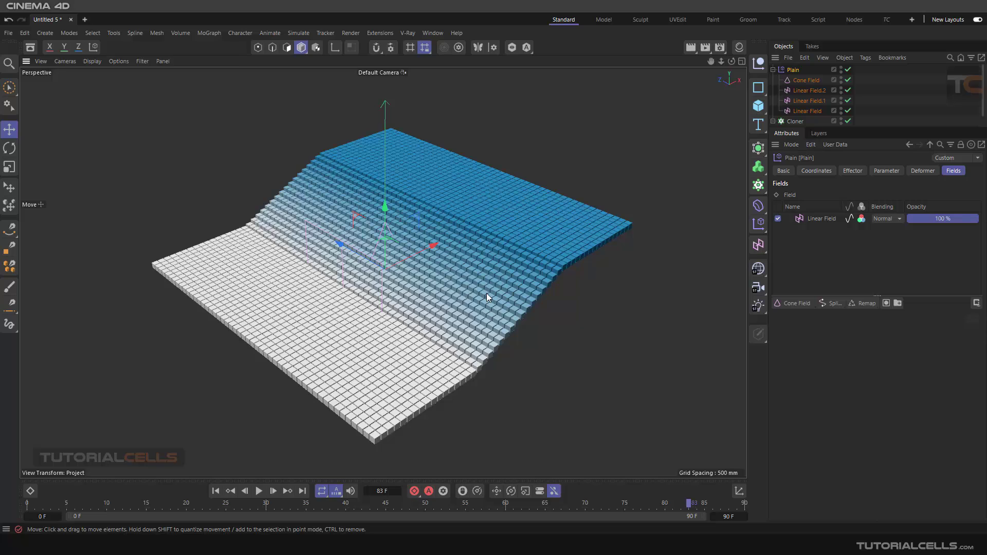
click(649, 154)
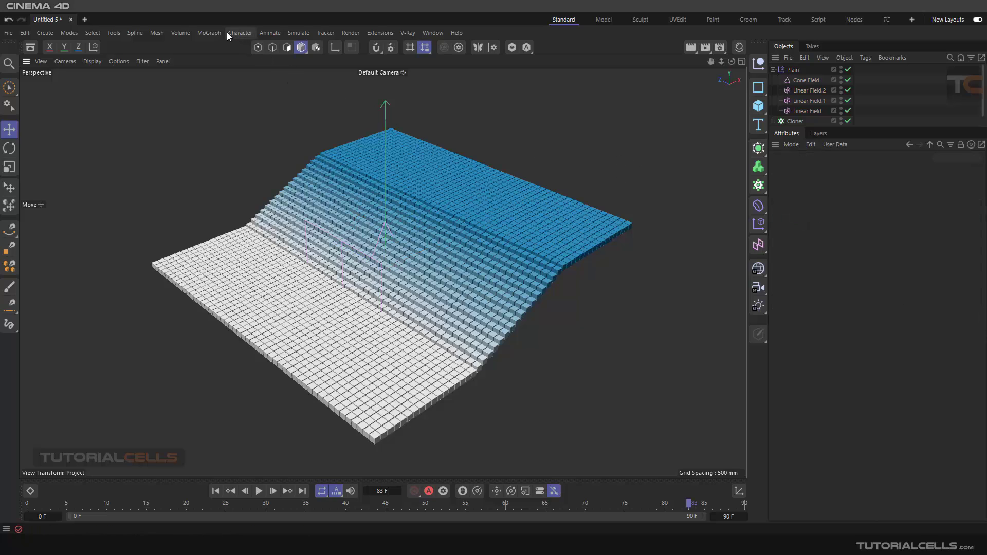
click(211, 33)
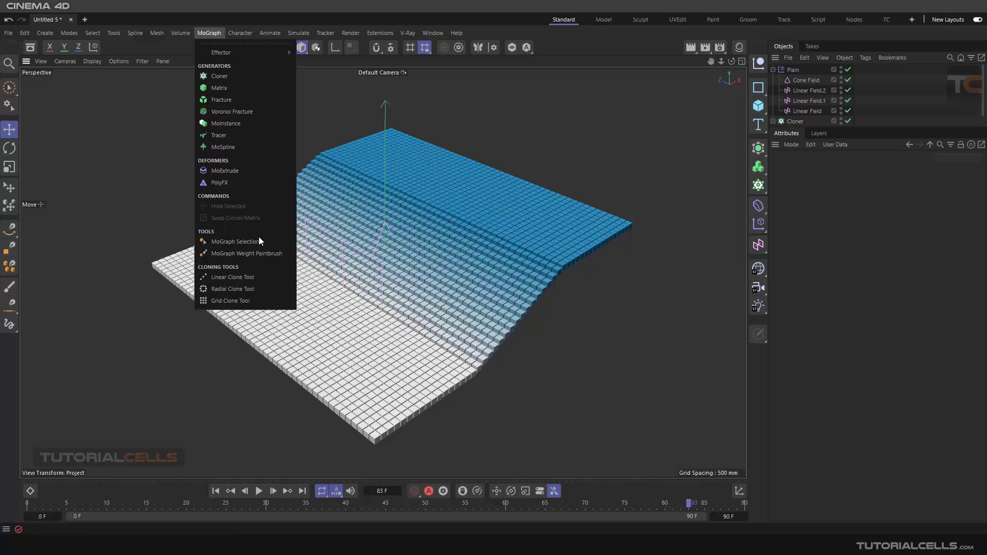
click(490, 138)
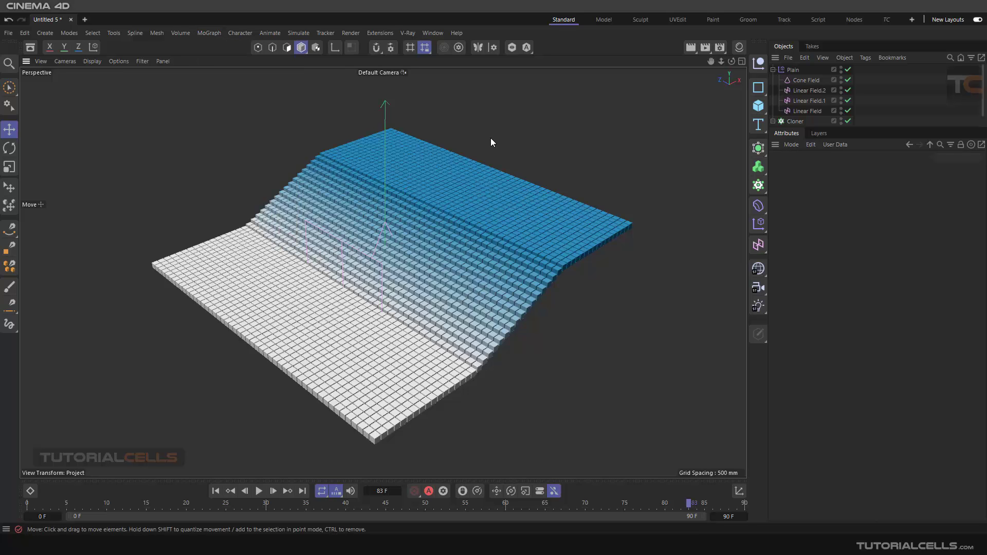